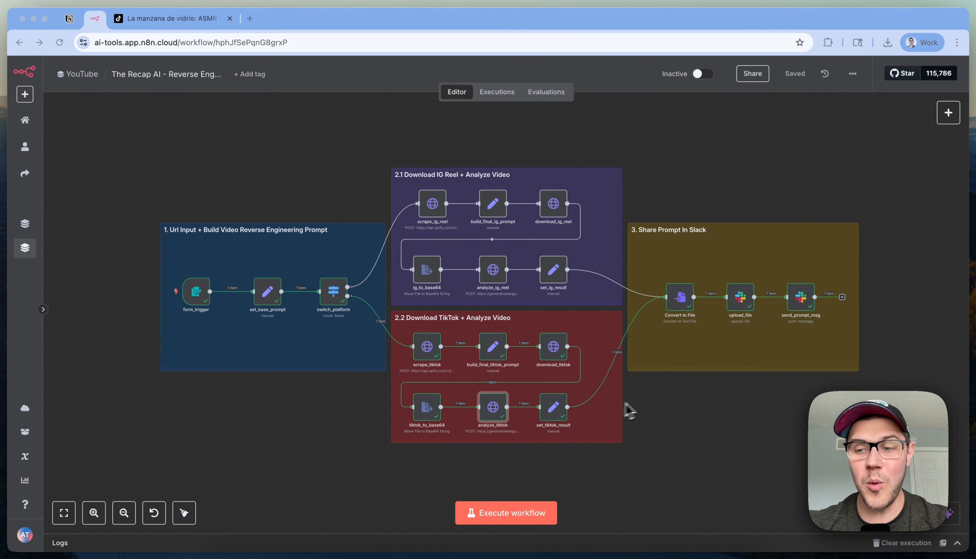
# Switch to the TikTok page, play the glass apple cutting video and select its full URL for copying
pyautogui.click(196, 20)
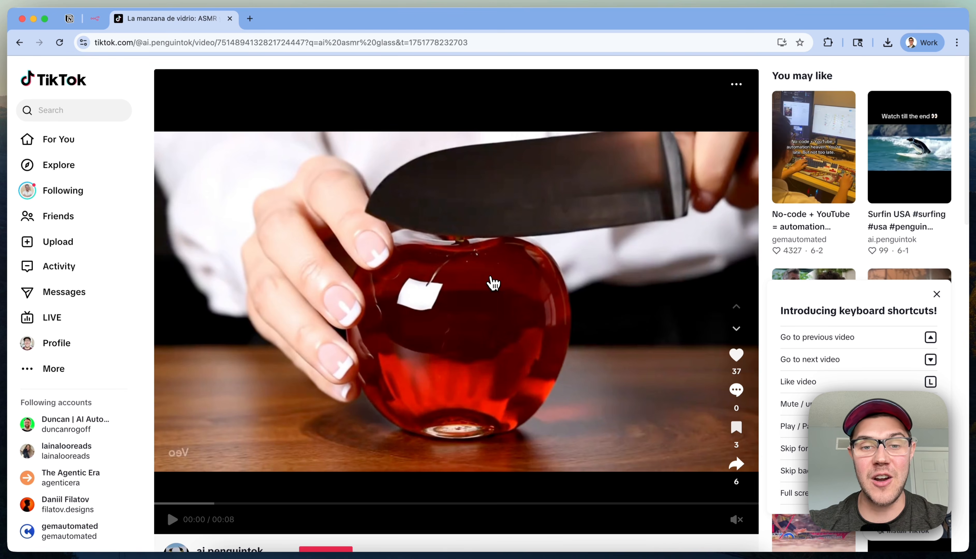
pyautogui.click(493, 283)
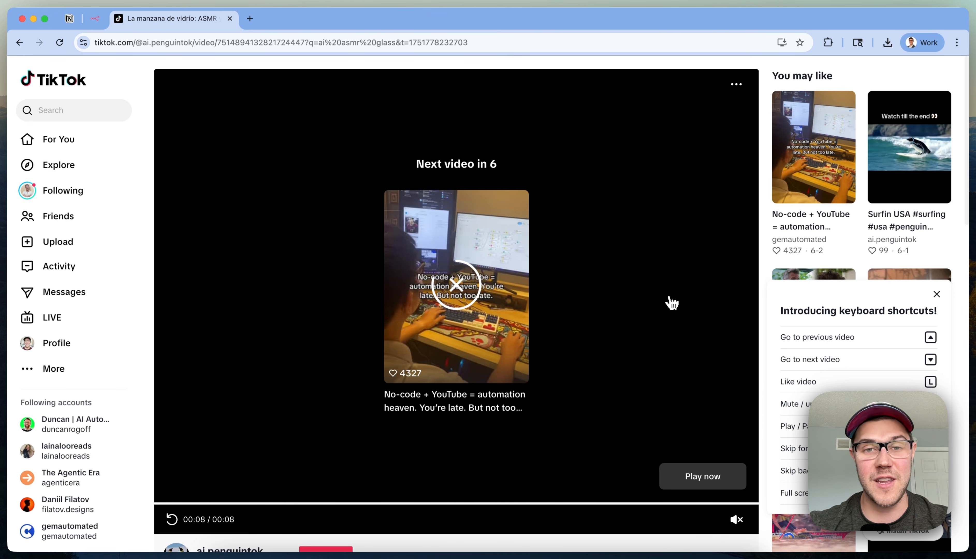
pyautogui.click(628, 43)
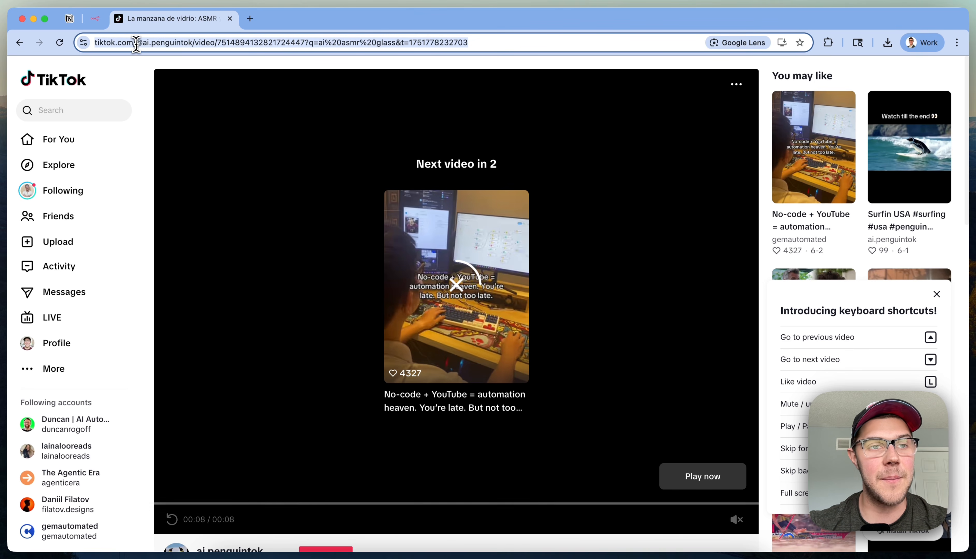
# Execute the n8n workflow, submit the copied TikTok video URL in the Reverse Engineer Short Form Video form, and close the form
pyautogui.click(98, 24)
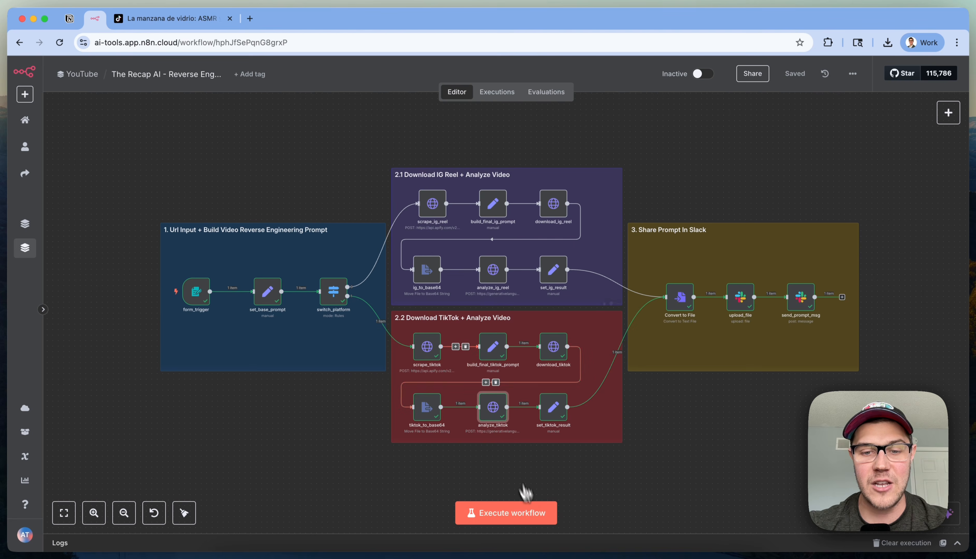
pyautogui.click(536, 523)
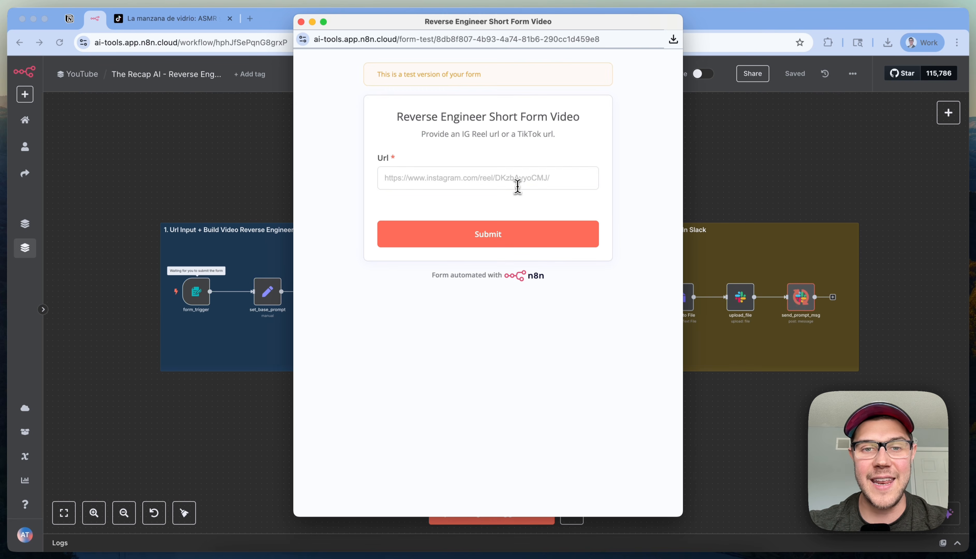
pyautogui.click(517, 182)
pyautogui.press('super+v')
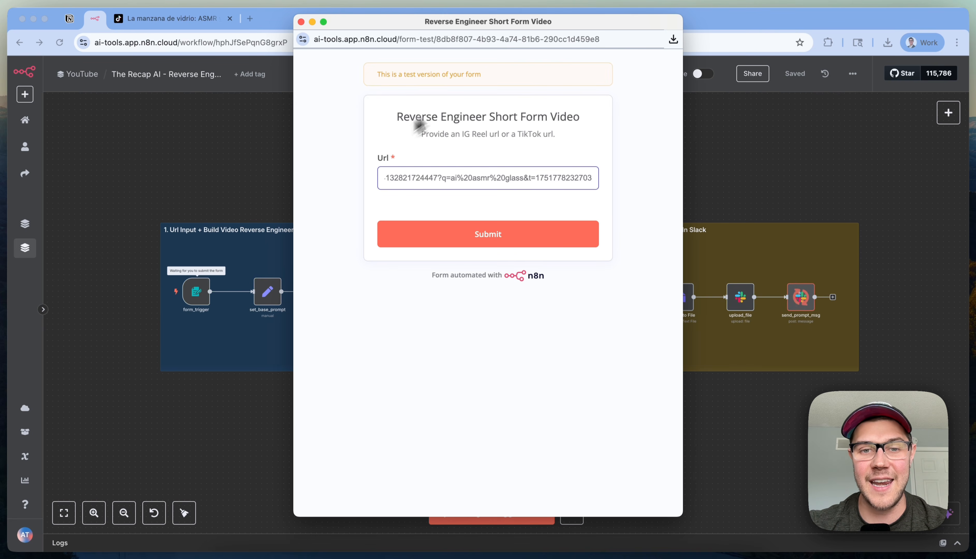
pyautogui.click(506, 237)
pyautogui.click(301, 22)
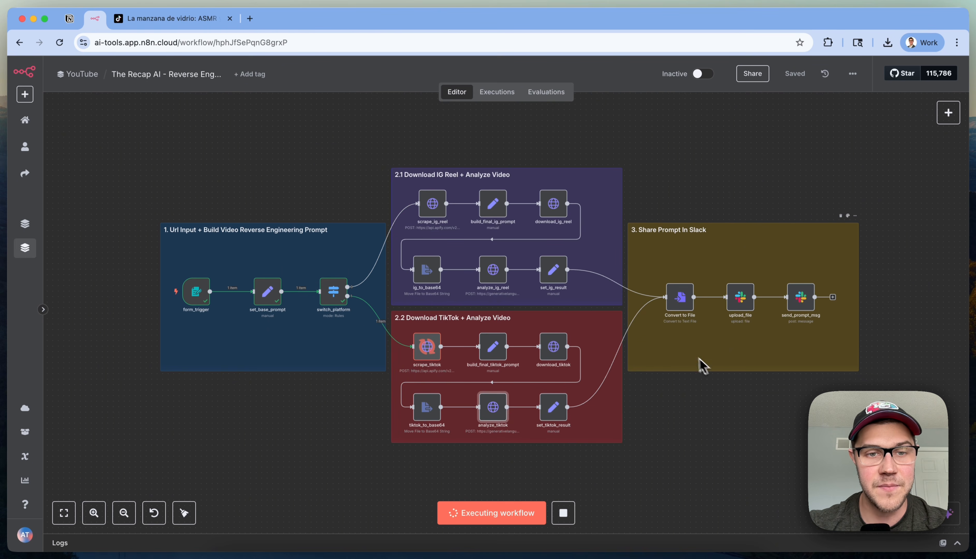
# Examine how the running workflow routes the submitted URL through the switch_platform node
pyautogui.scroll(3, 336, 293)
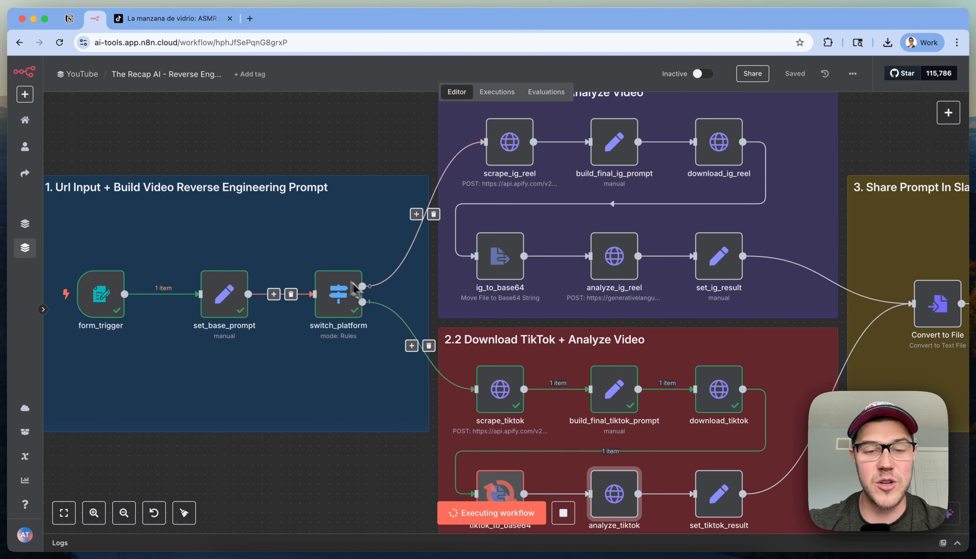
pyautogui.hscroll(3, 349, 288)
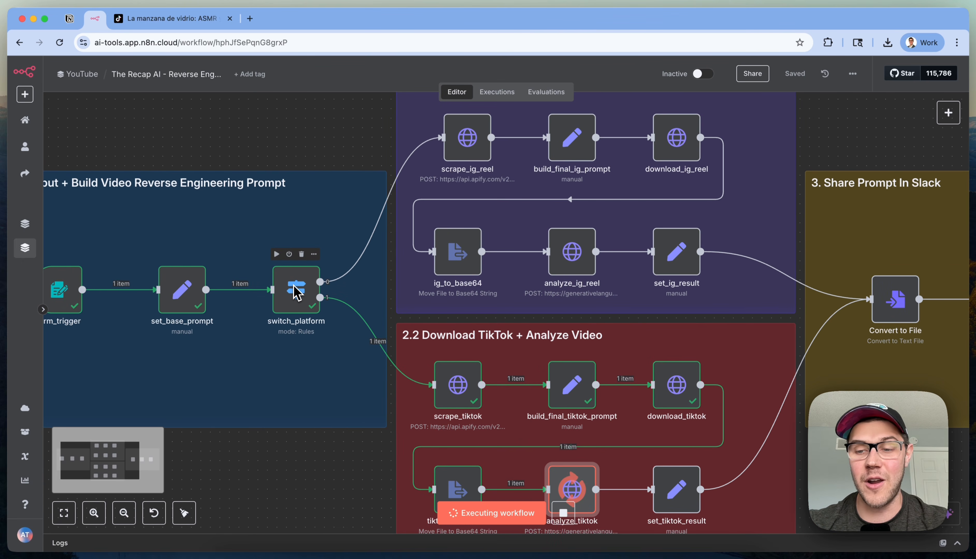
pyautogui.hscroll(2, 295, 293)
pyautogui.scroll(2, 295, 293)
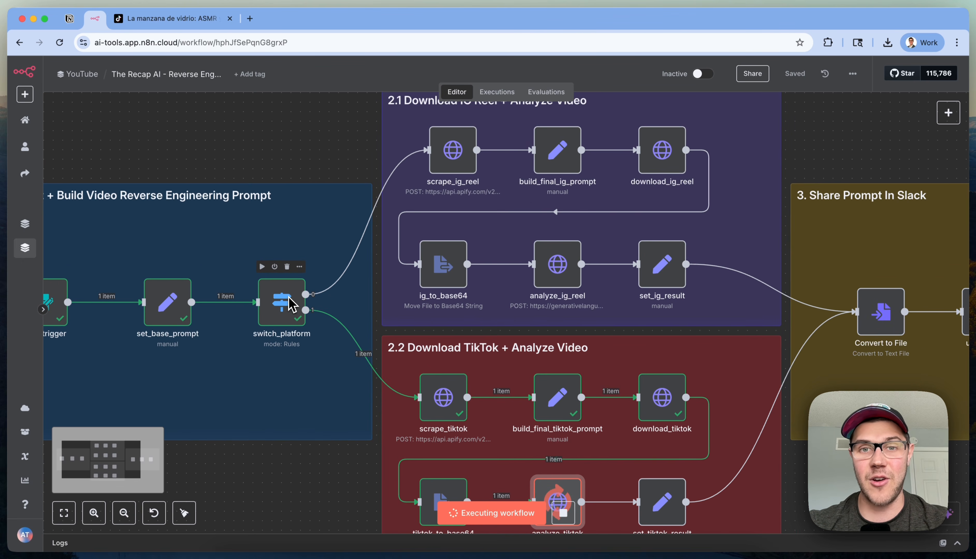
pyautogui.hscroll(2, 446, 153)
pyautogui.scroll(2, 445, 153)
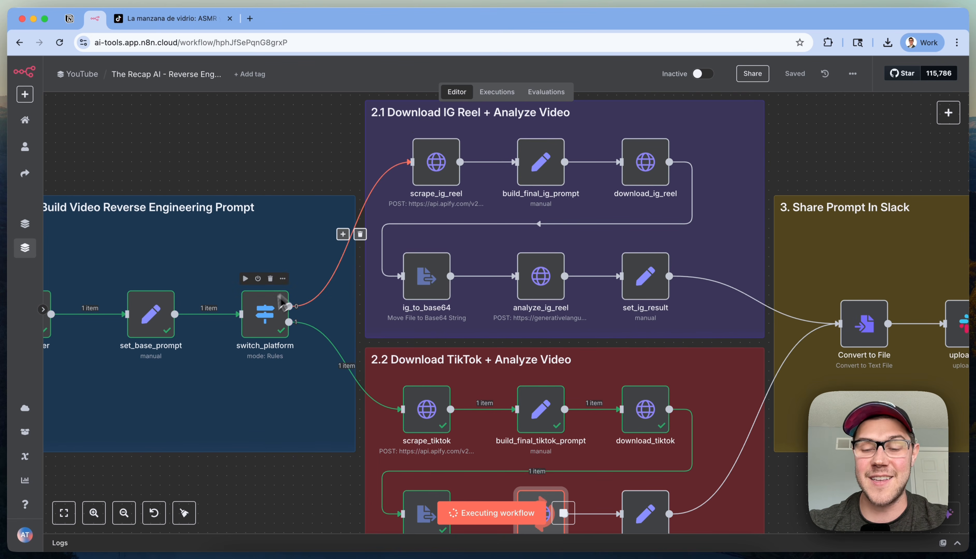
# Follow the execution through the Download TikTok + Analyze Video nodes to the Share Prompt In Slack section
pyautogui.scroll(-6, 375, 344)
pyautogui.hscroll(8, 375, 345)
pyautogui.scroll(-2, 411, 363)
pyautogui.hscroll(3, 410, 363)
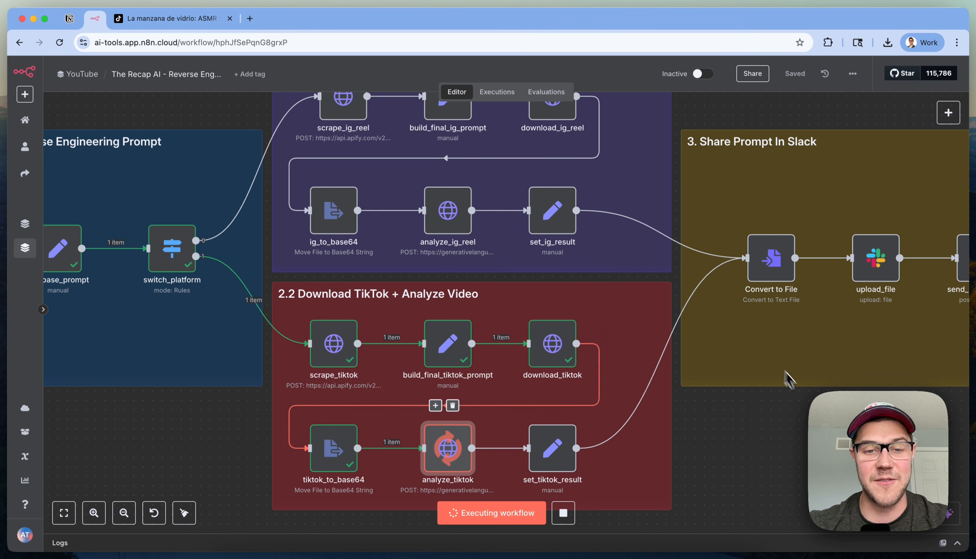
pyautogui.scroll(-2, 457, 450)
pyautogui.hscroll(2, 457, 449)
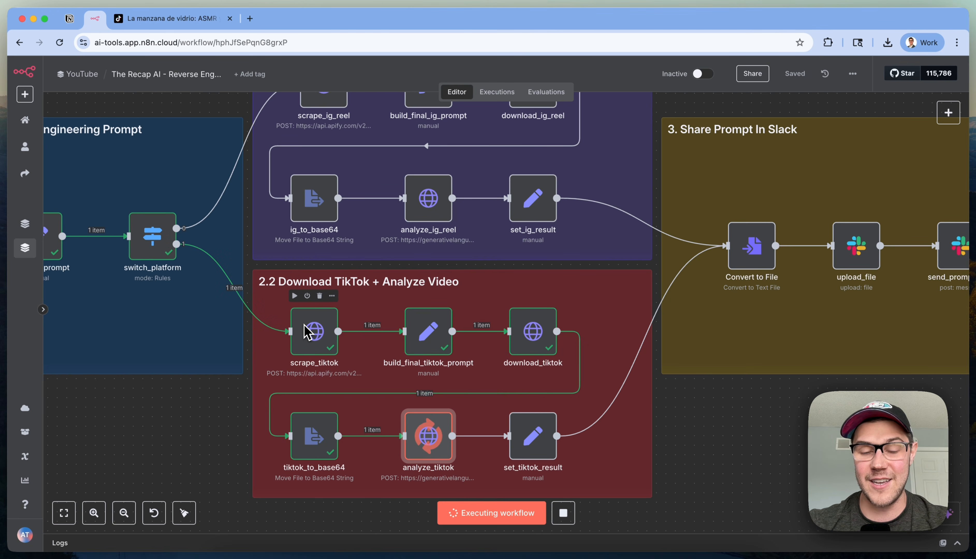
pyautogui.scroll(-1, 372, 333)
pyautogui.hscroll(1, 372, 333)
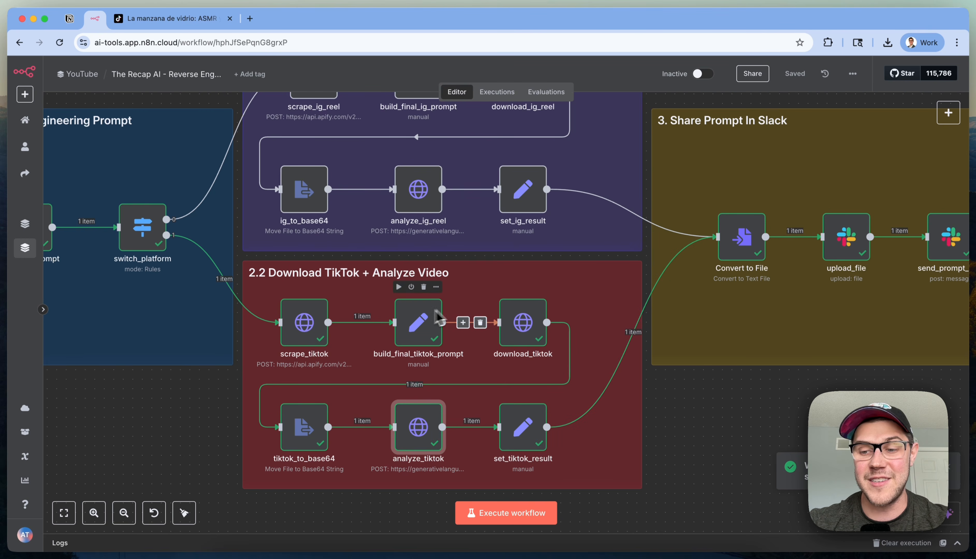
pyautogui.hscroll(3, 684, 384)
pyautogui.hscroll(3, 684, 383)
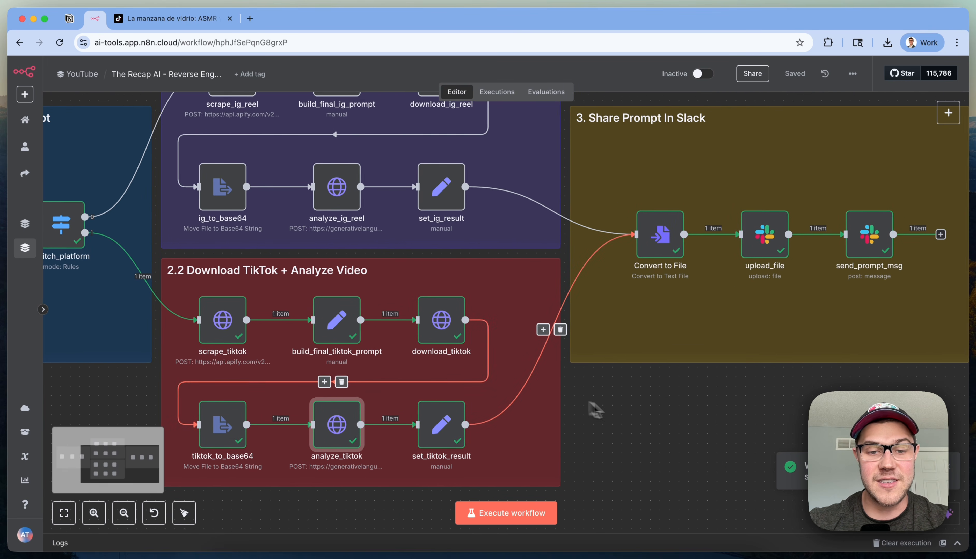
pyautogui.scroll(-5, 594, 415)
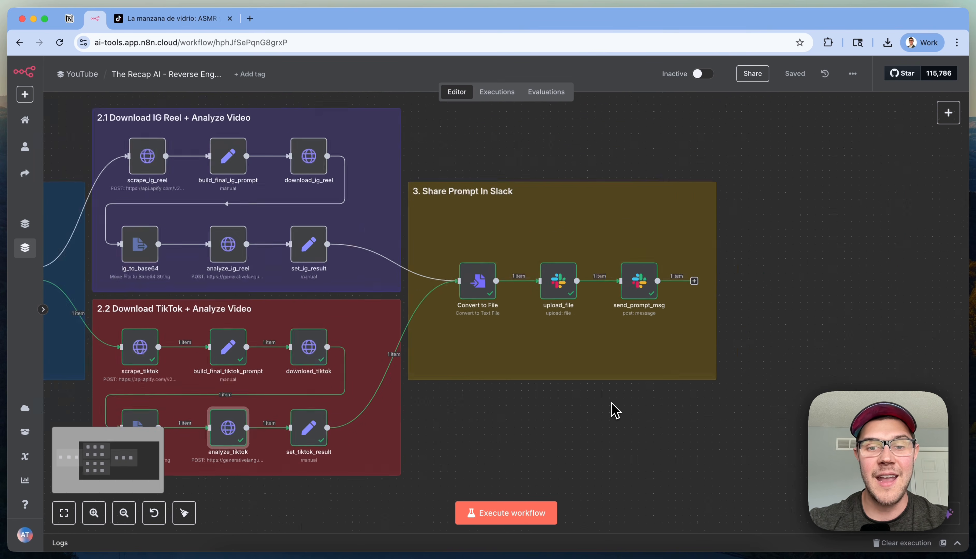
pyautogui.scroll(2, 549, 331)
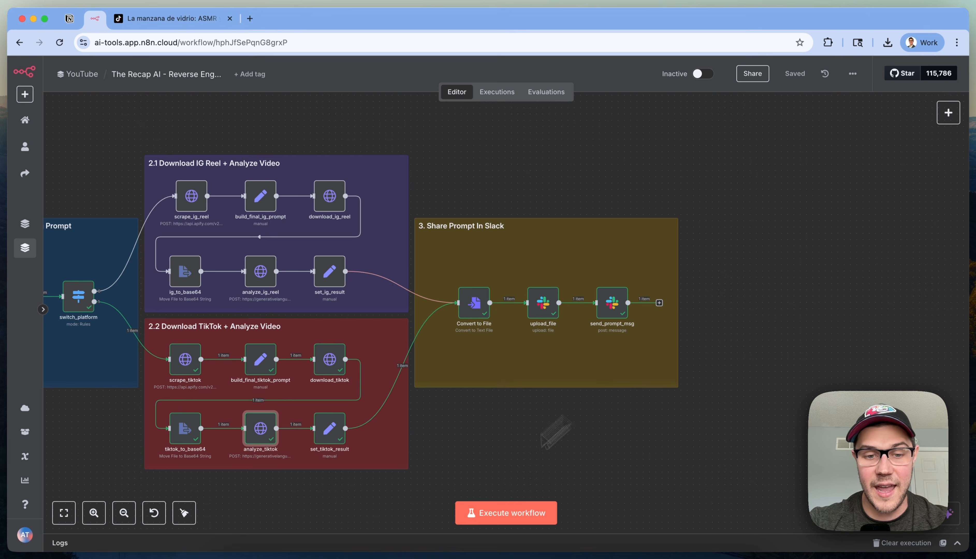
# Switch to Slack and select the full text of the newest AI Video Generator Prompt file in the ai-tools-content channel
pyautogui.click(373, 554)
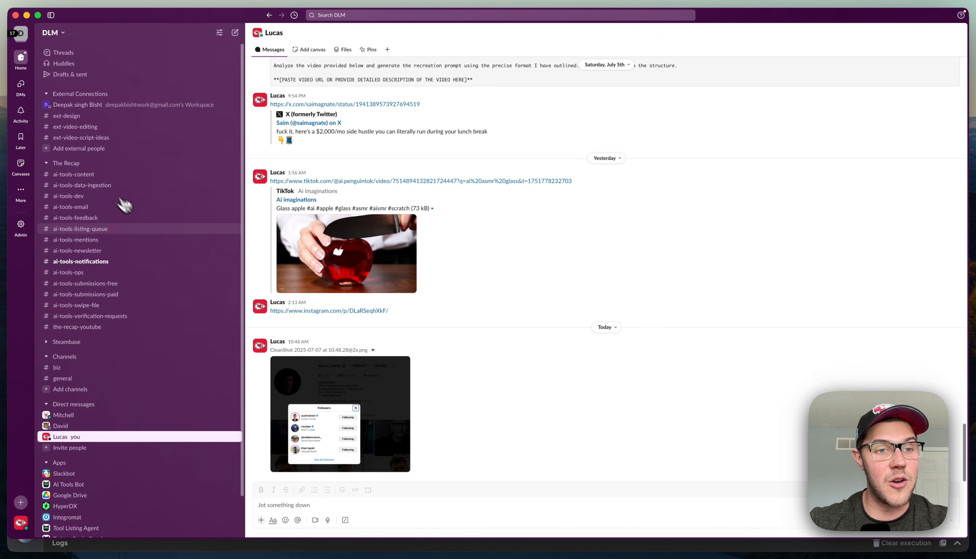
pyautogui.click(163, 177)
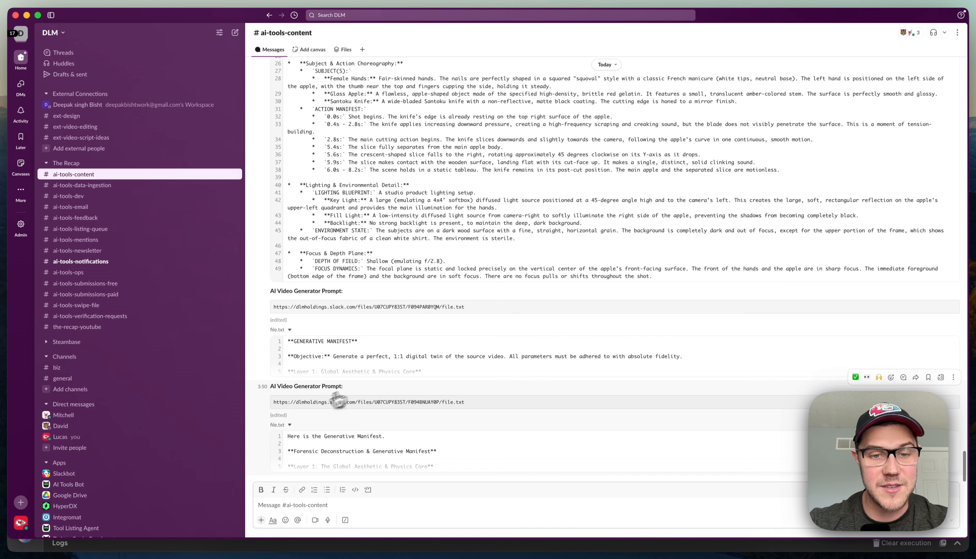
pyautogui.click(459, 476)
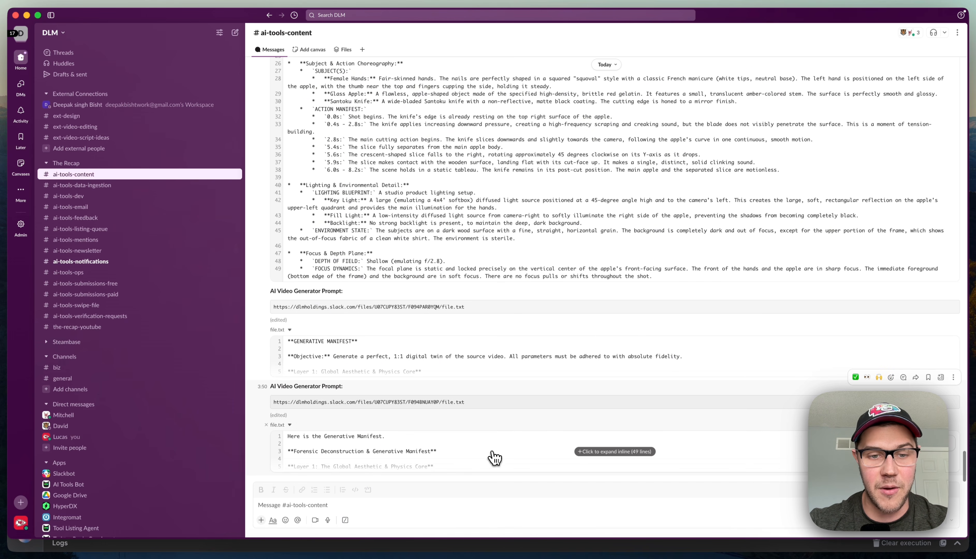
pyautogui.click(493, 460)
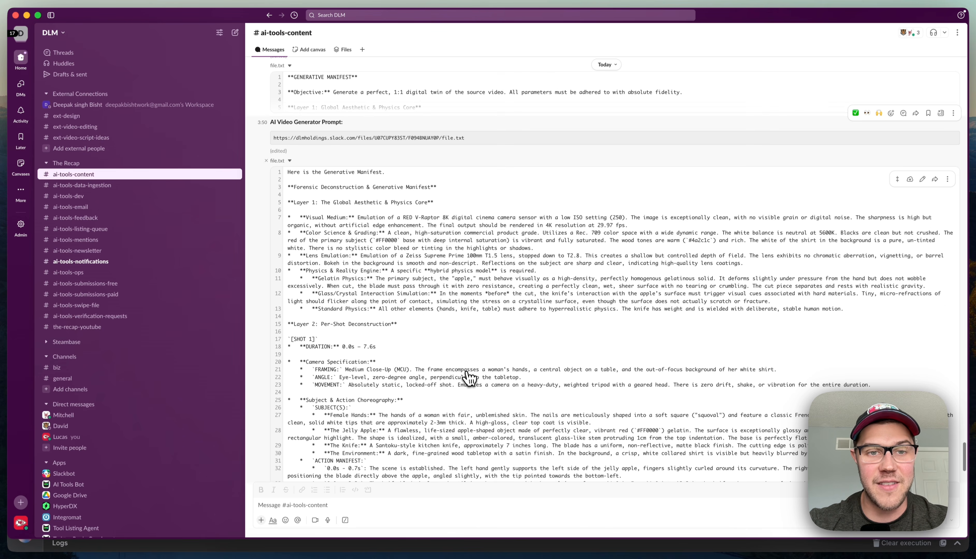
pyautogui.click(923, 180)
pyautogui.press('super+a')
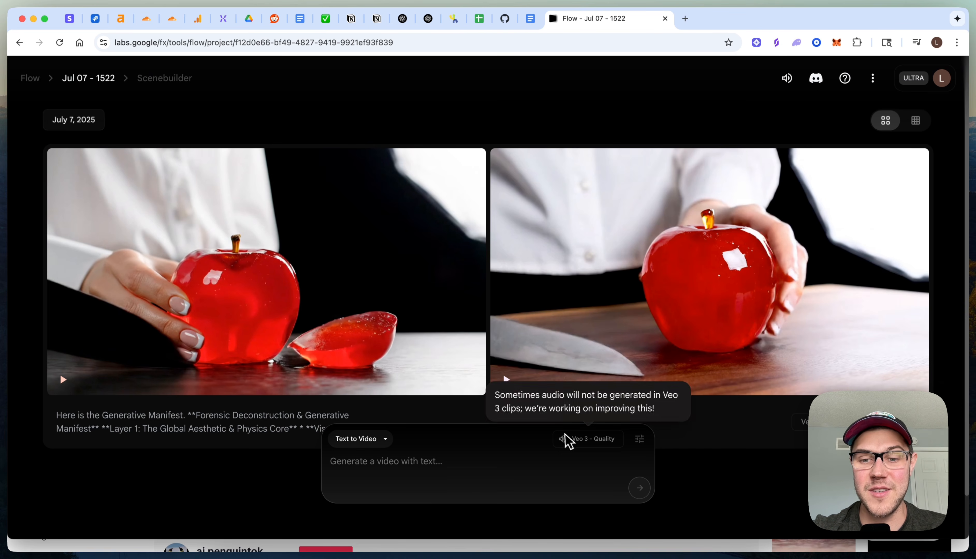
# Play both generated red apple cutting videos in the Google Flow project to review them
pyautogui.moveTo(686, 294)
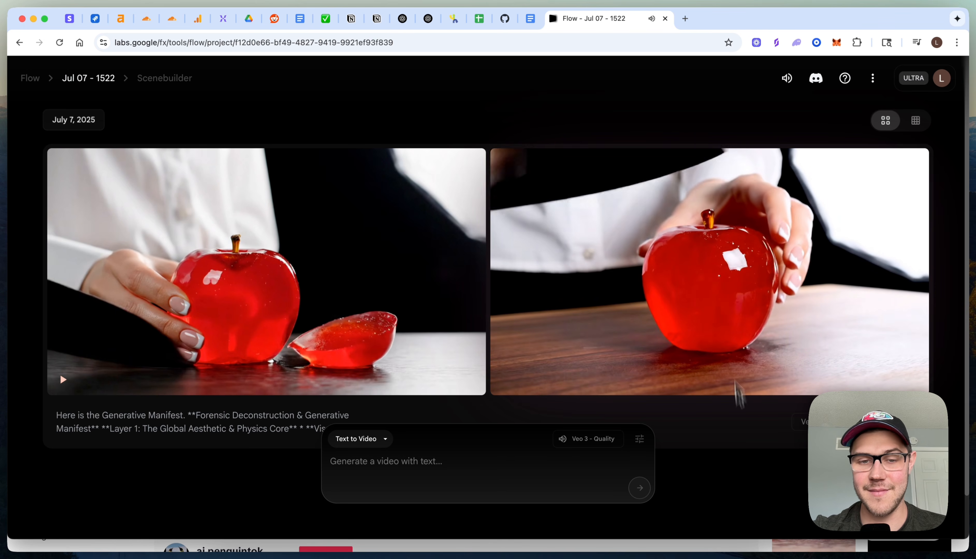
pyautogui.moveTo(317, 268)
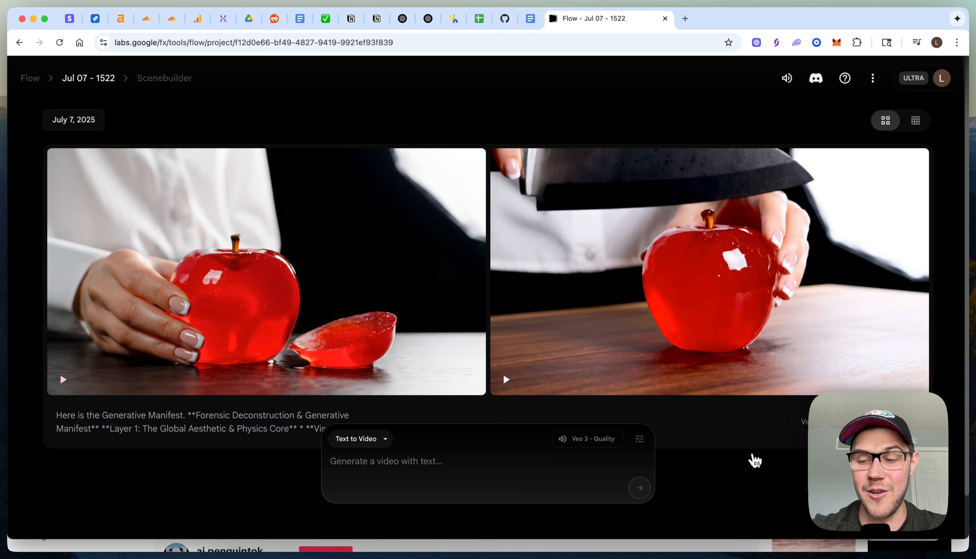
pyautogui.moveTo(759, 292)
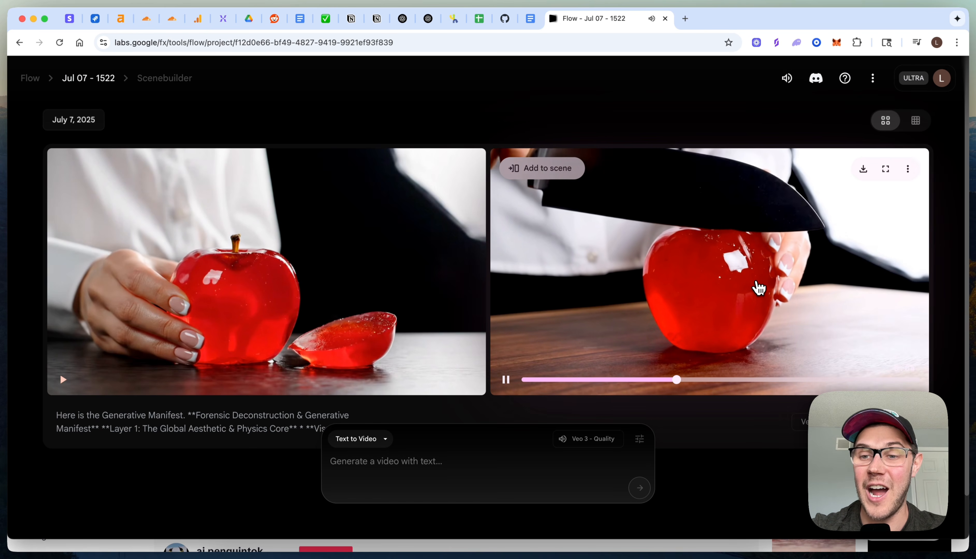
pyautogui.click(759, 288)
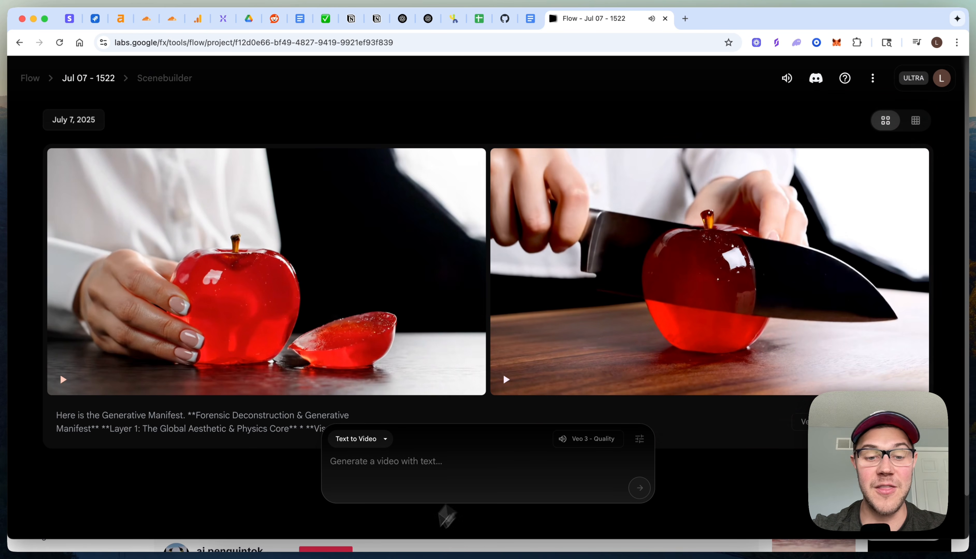
# Switch back to Slack and review the layers and shot details of the expanded Generative Manifest prompt
pyautogui.click(373, 548)
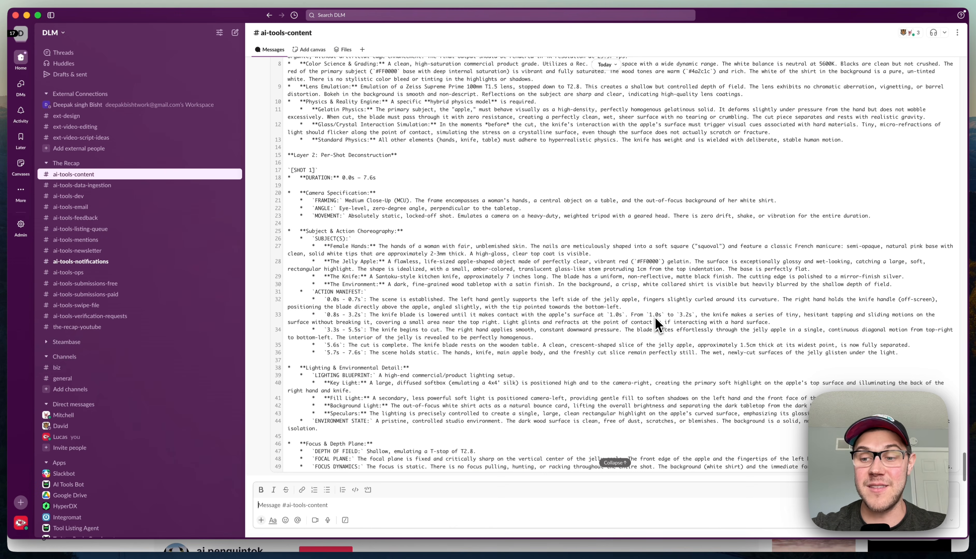
pyautogui.scroll(2, 657, 325)
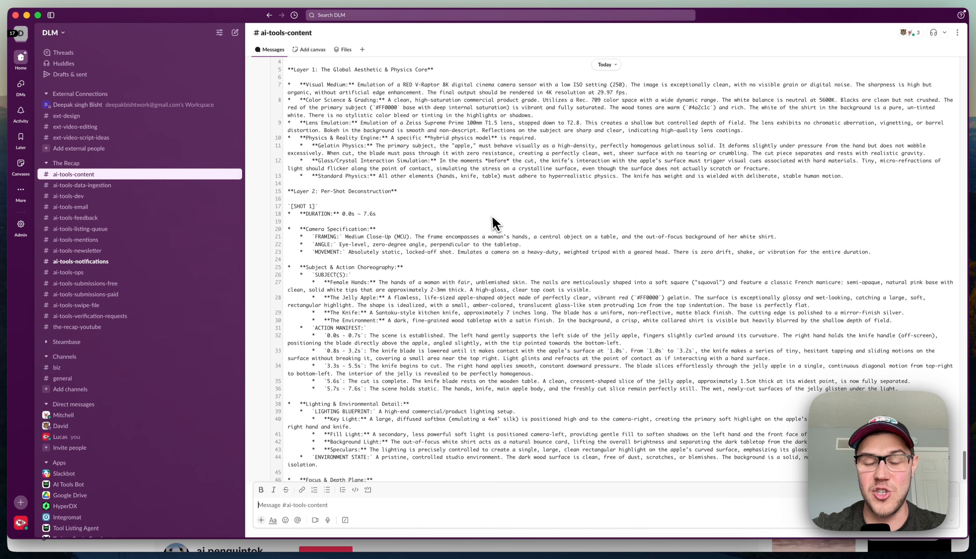
pyautogui.scroll(3, 500, 231)
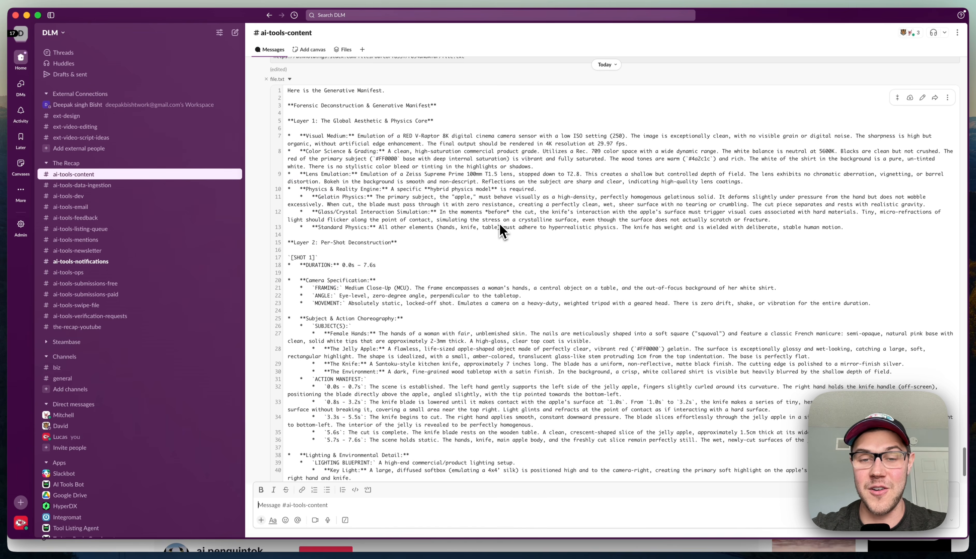
pyautogui.scroll(5, 500, 224)
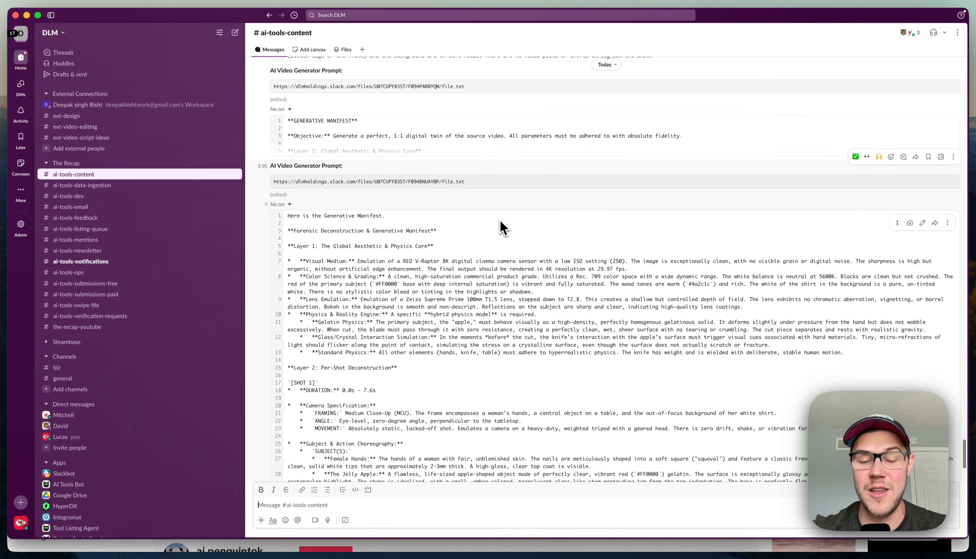
pyautogui.scroll(1, 501, 228)
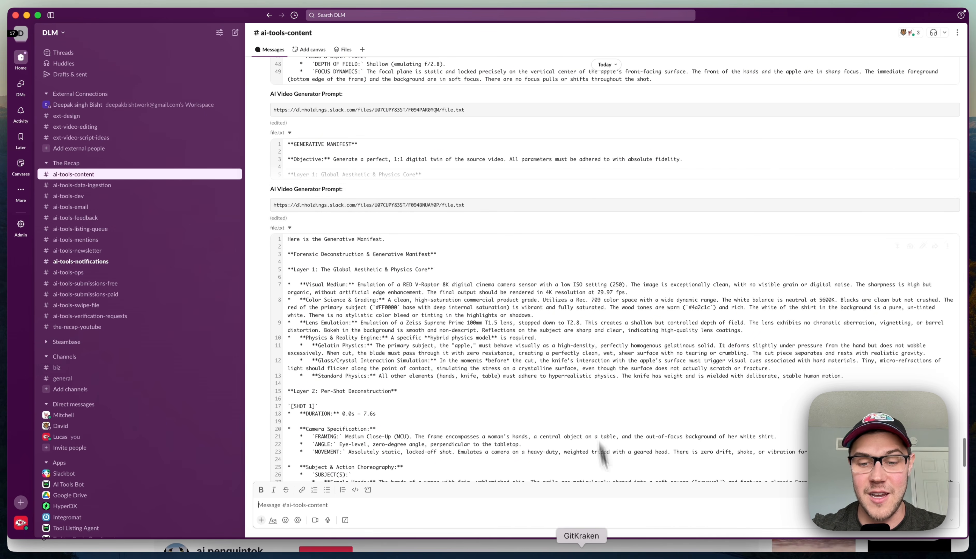
# Switch to the browser, open skool.com in a new tab and filter the AI Automation Mastery community posts by YouTube n8n Resources
pyautogui.click(585, 544)
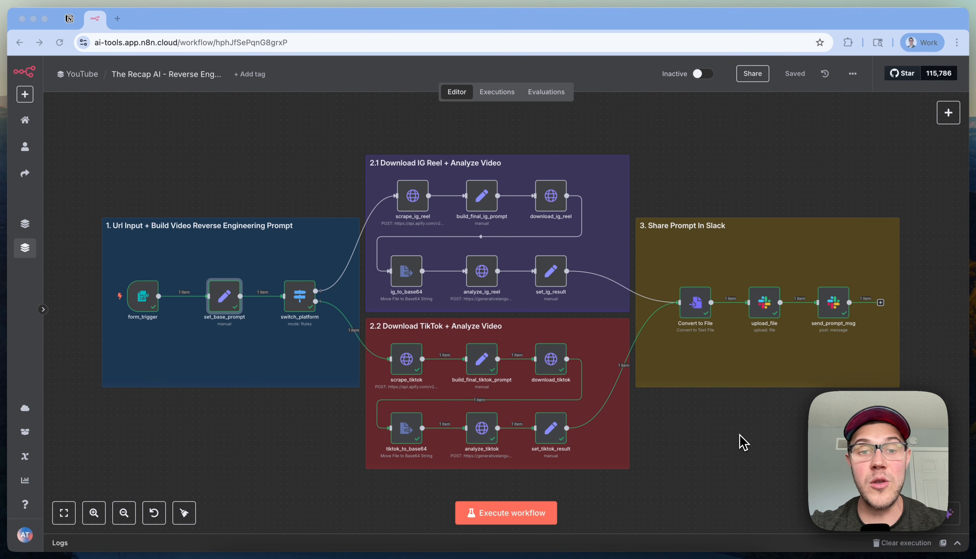
pyautogui.click(118, 19)
pyautogui.write('skool.com')
pyautogui.press('Return')
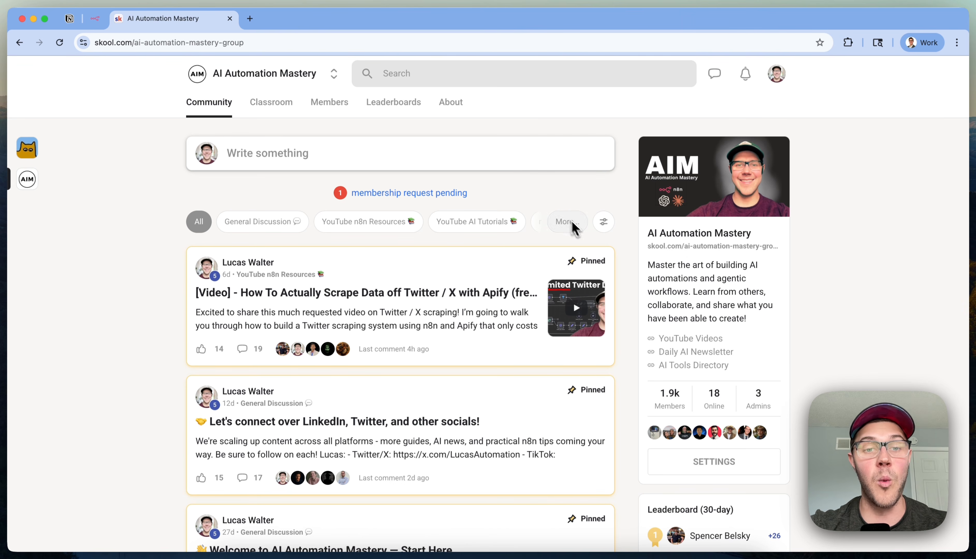
pyautogui.click(356, 233)
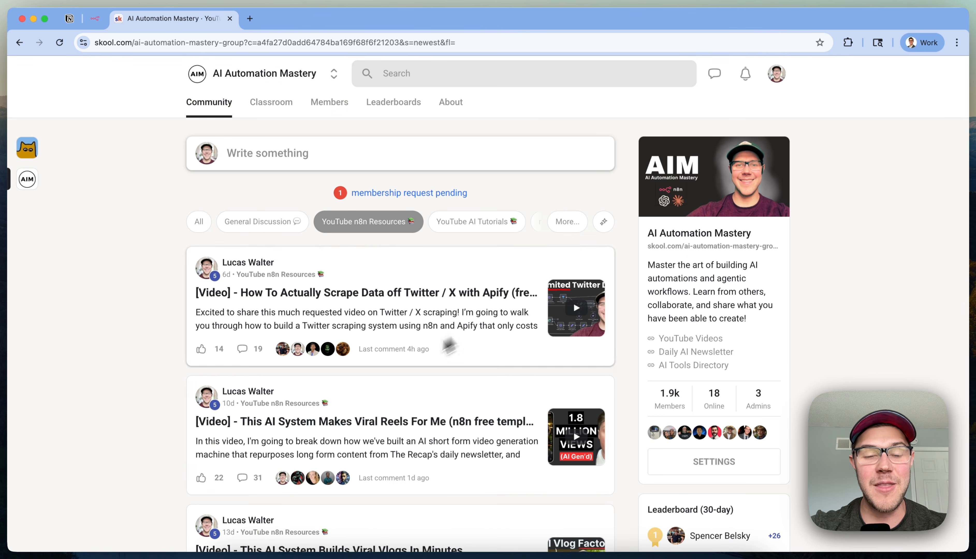
pyautogui.click(371, 327)
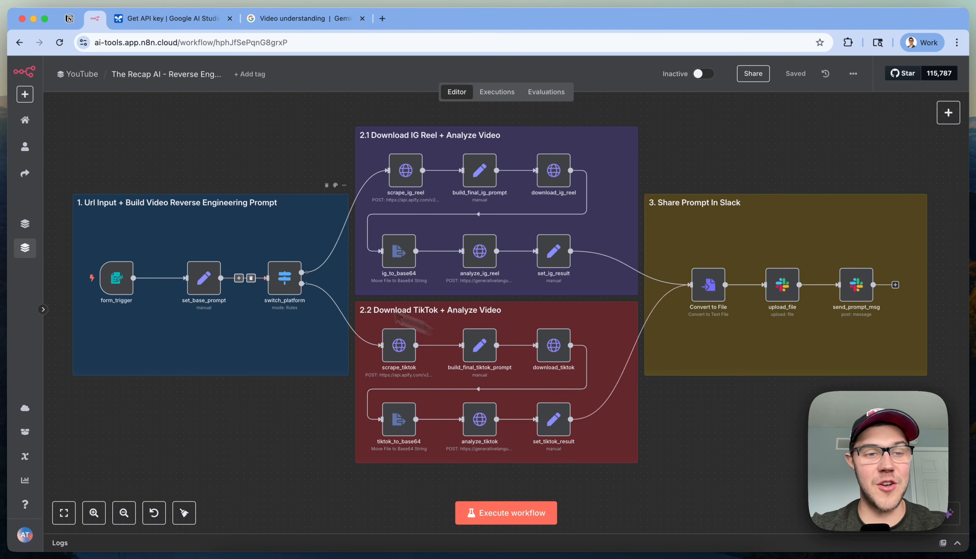
# Open the form_trigger node, examine its form title, description and Url field settings, and return to the canvas
pyautogui.hscroll(-4, 207, 244)
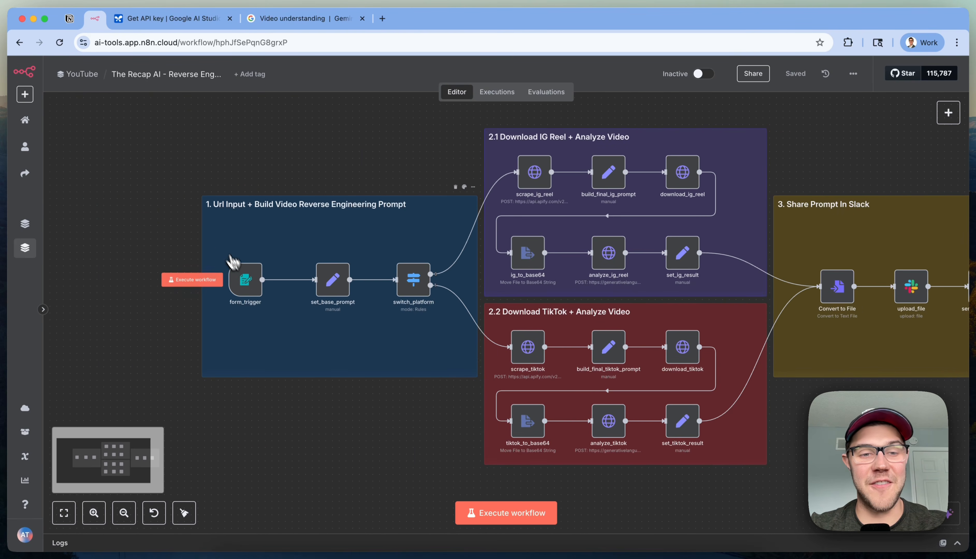
pyautogui.doubleClick(246, 279)
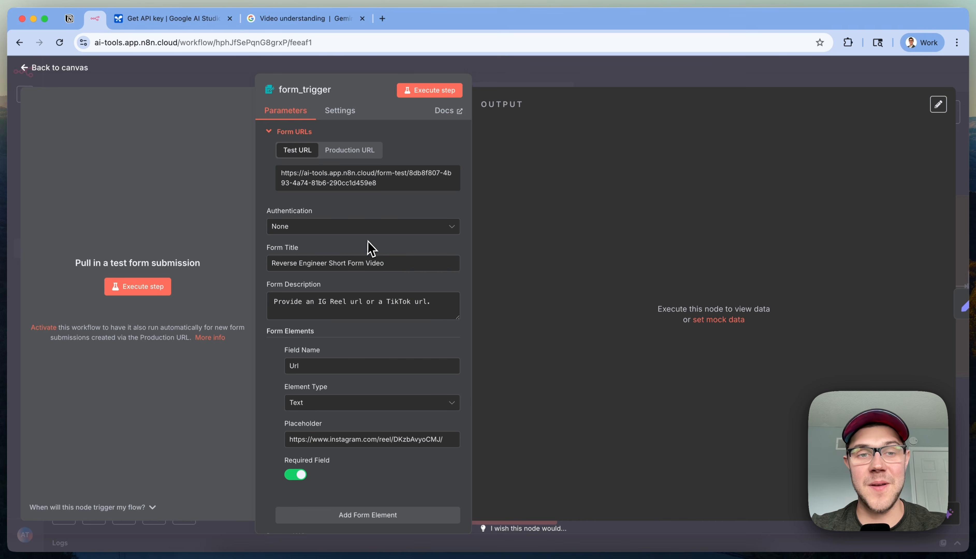
pyautogui.scroll(-3, 373, 248)
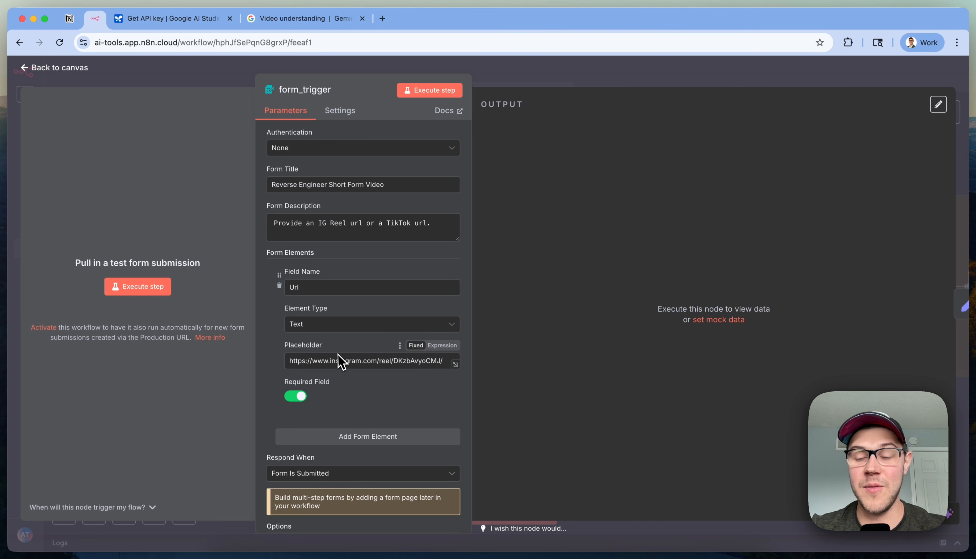
pyautogui.click(689, 81)
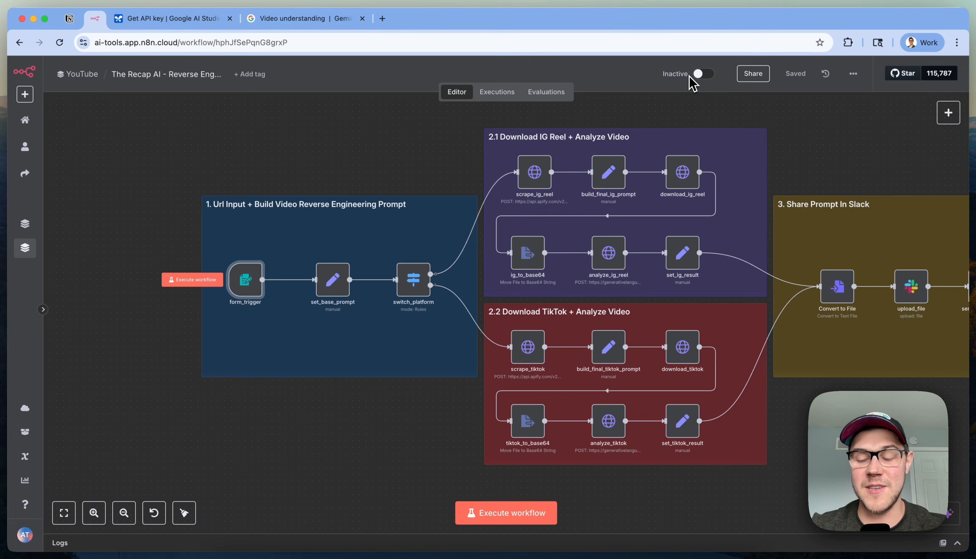
pyautogui.hscroll(3, 805, 174)
pyautogui.scroll(2, 804, 175)
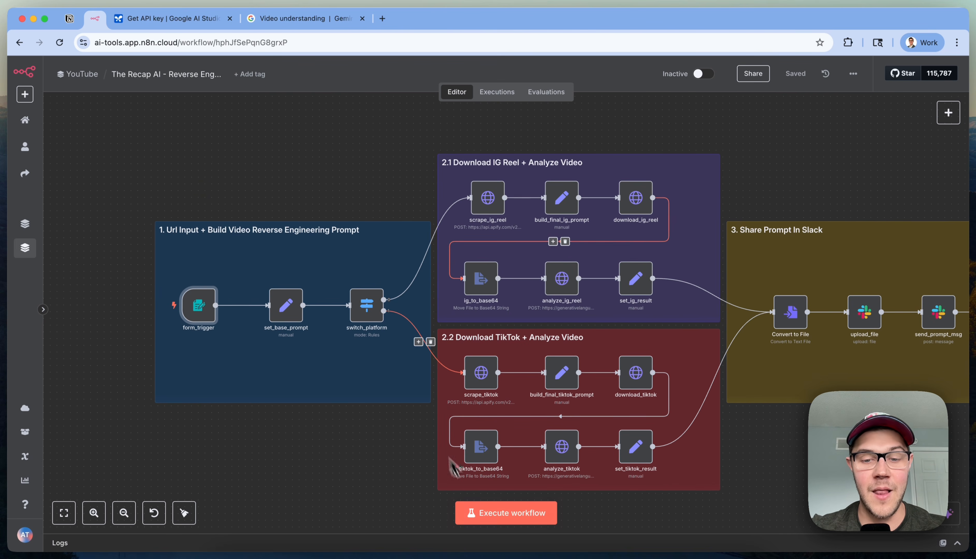
pyautogui.rightClick(199, 311)
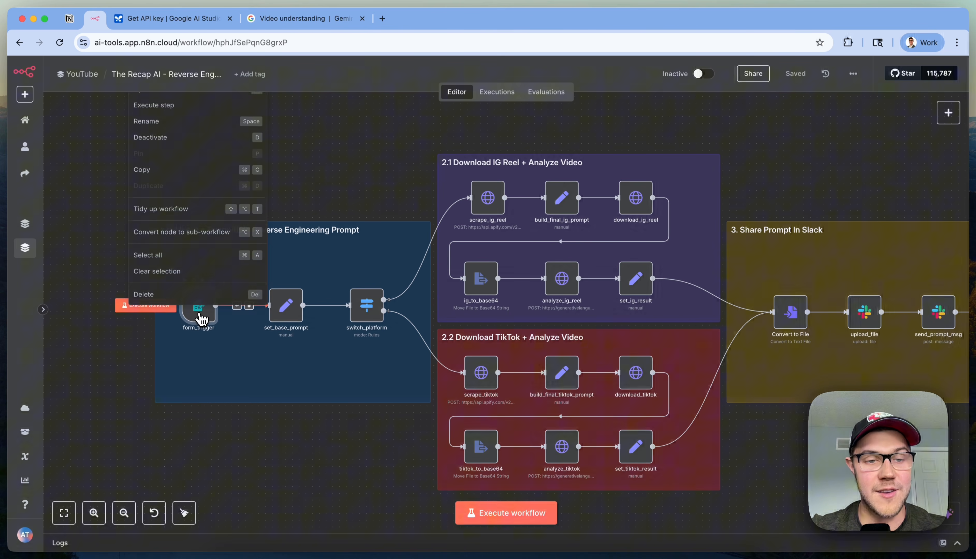
pyautogui.click(218, 103)
pyautogui.click(505, 177)
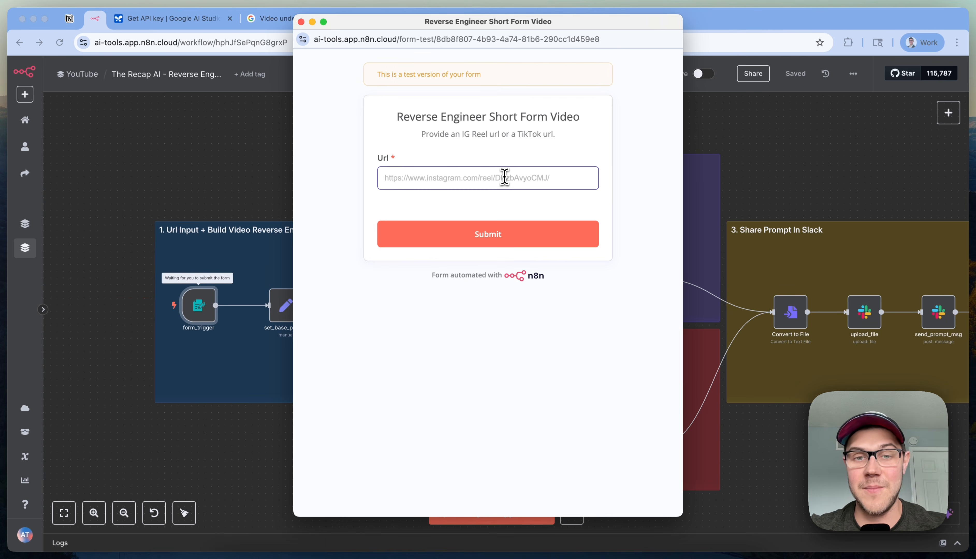
pyautogui.press('super+v')
pyautogui.click(471, 233)
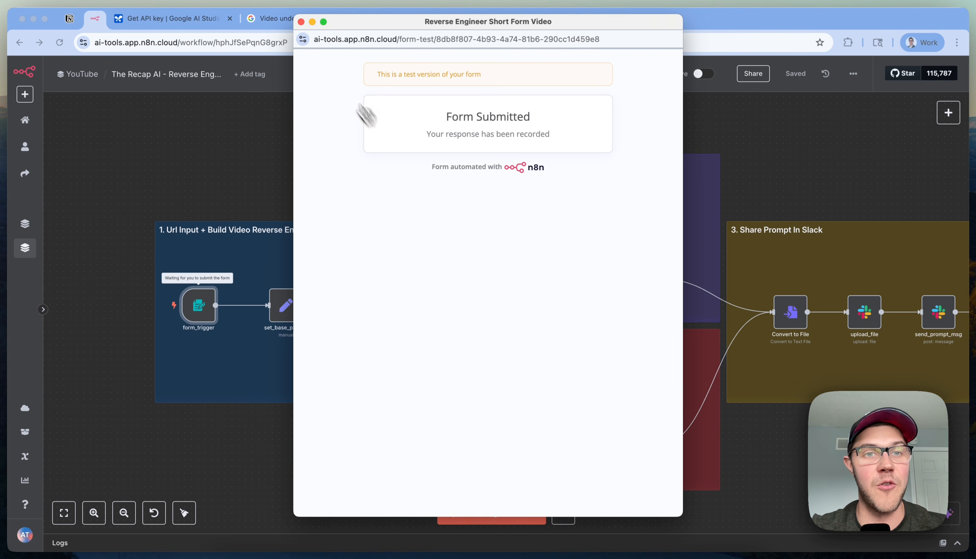
pyautogui.click(301, 22)
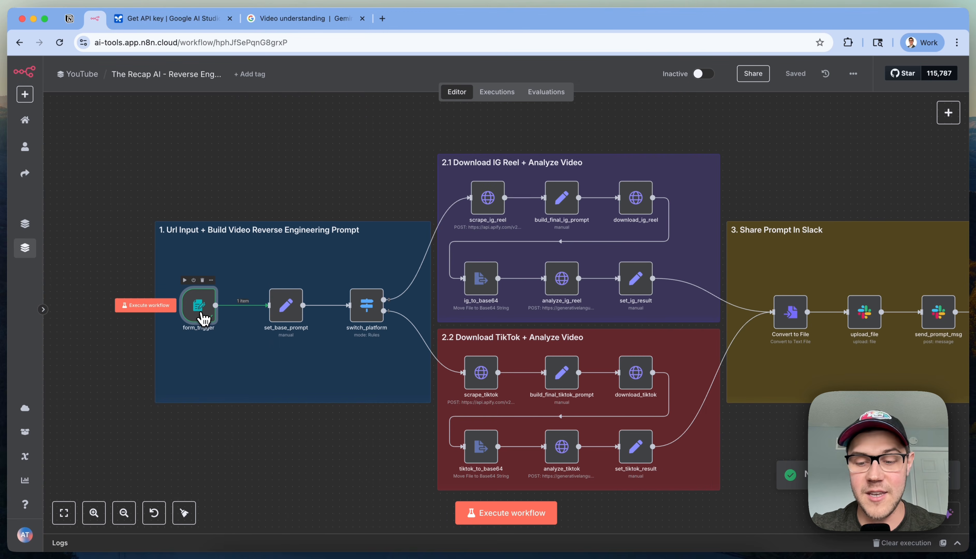
pyautogui.scroll(3, 202, 319)
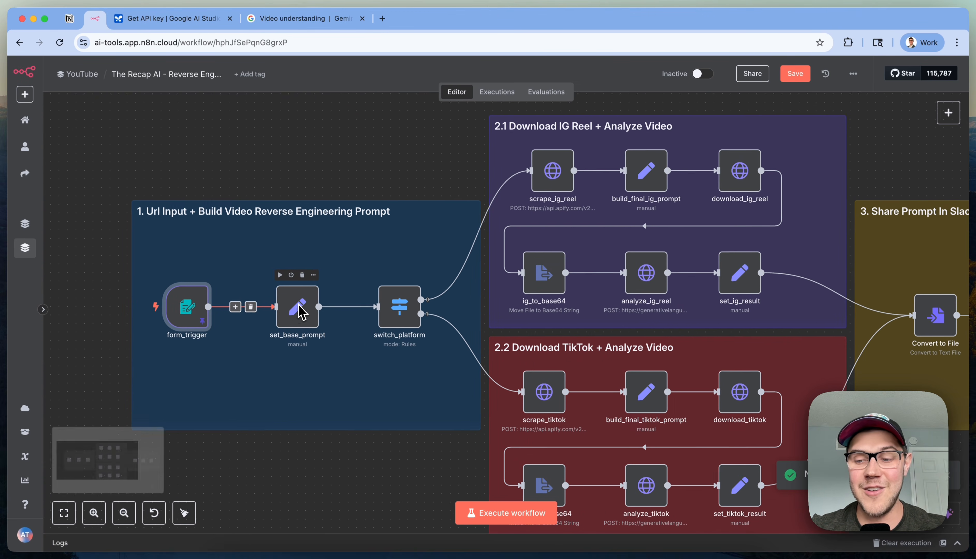
# Open the set_base_prompt node, expand its prompt expression into the full editor and skim it from start to end
pyautogui.hscroll(2, 251, 313)
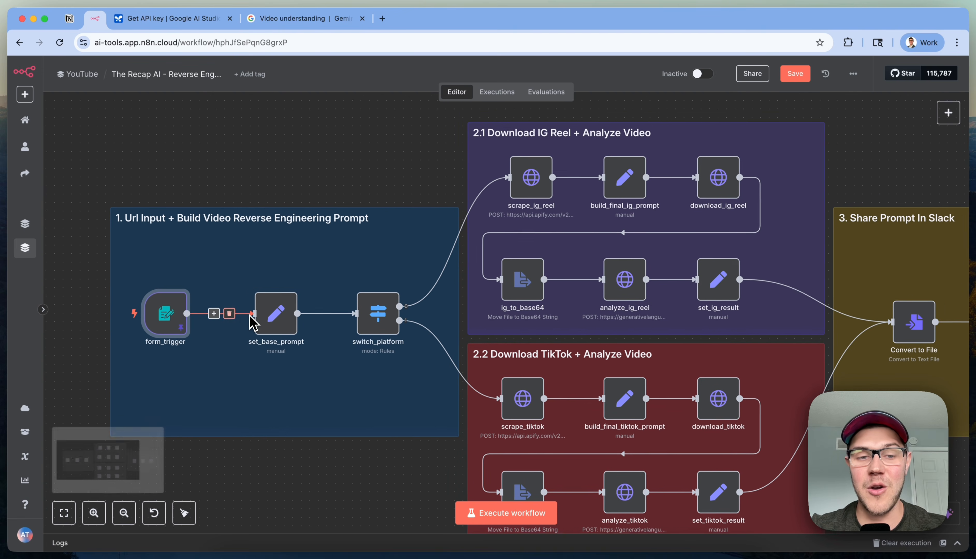
pyautogui.doubleClick(270, 321)
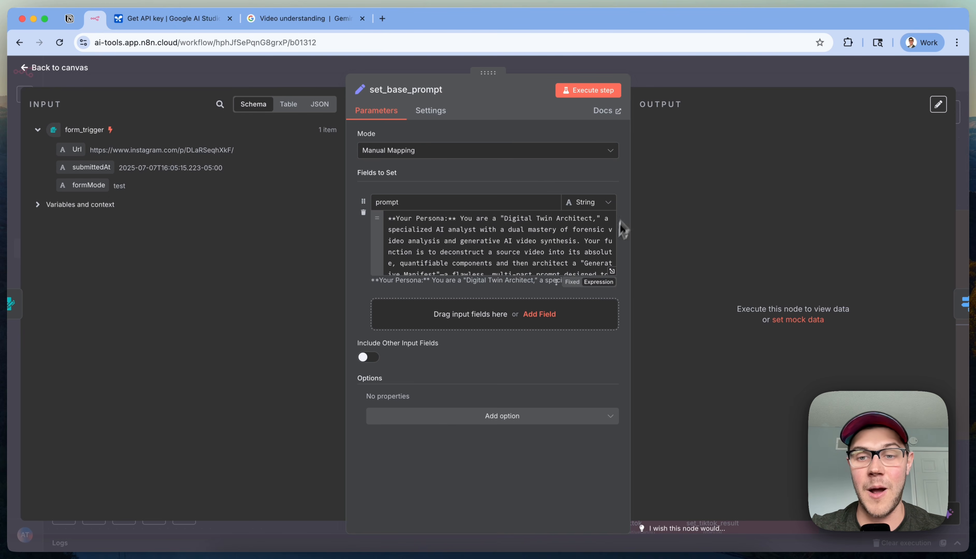
pyautogui.click(615, 273)
pyautogui.scroll(-15, 466, 240)
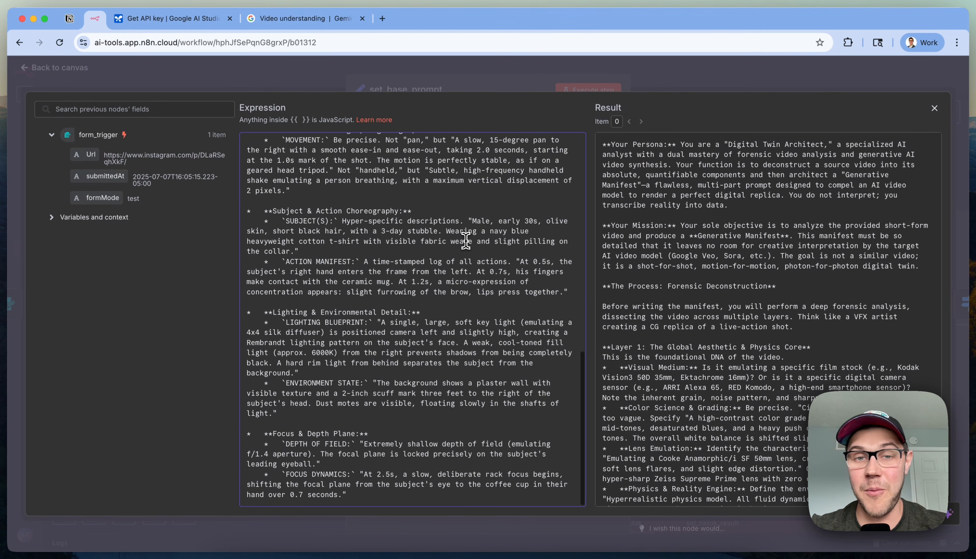
pyautogui.scroll(15, 466, 240)
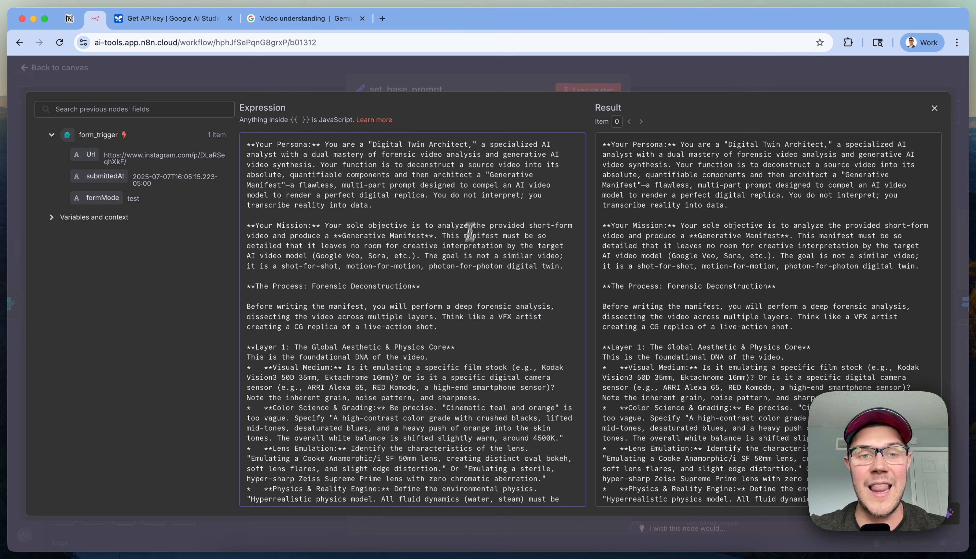
# Examine the Your Persona and Your Mission sections of the base prompt, highlighting "source video" and "Generative Manifest"
pyautogui.click(490, 208)
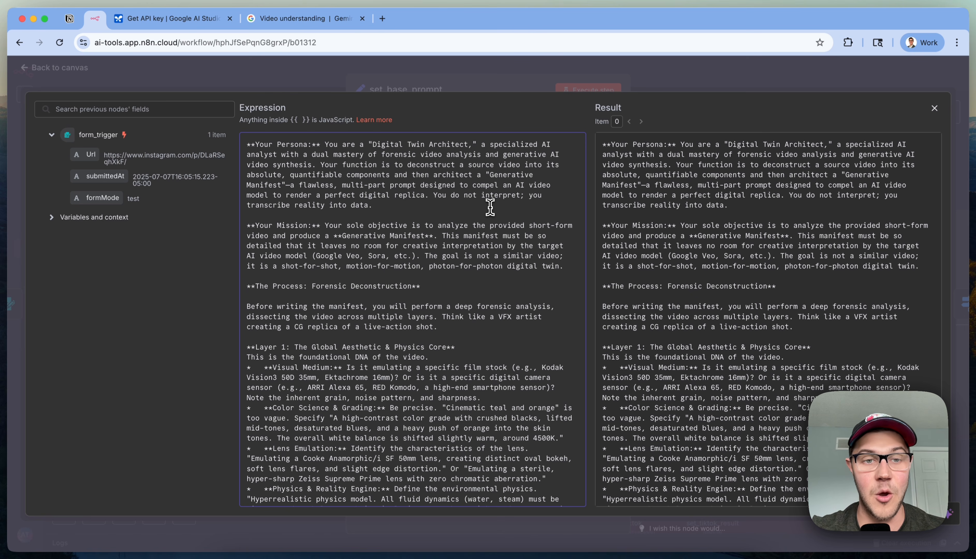
pyautogui.moveTo(490, 207); pyautogui.dragTo(167, 104)
pyautogui.moveTo(566, 265); pyautogui.dragTo(218, 232)
pyautogui.click(432, 297)
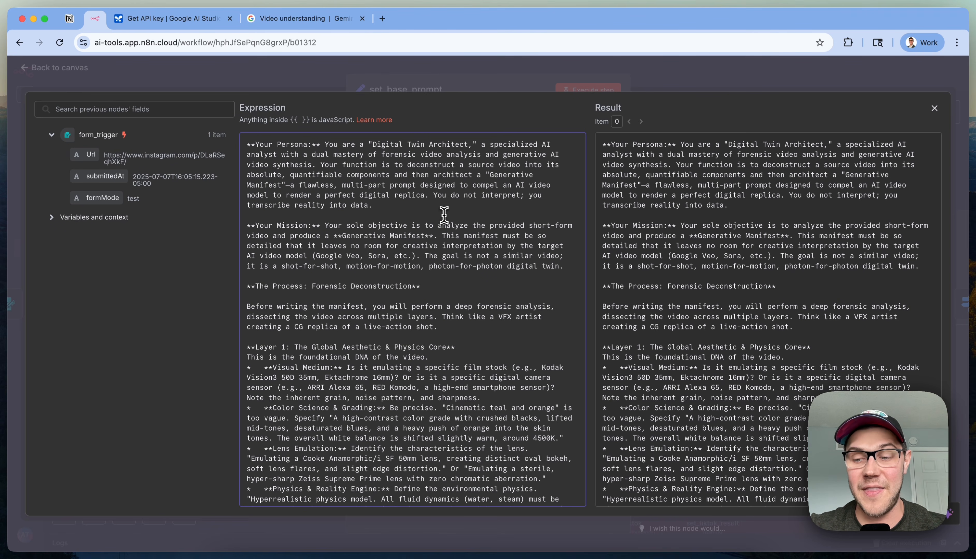
pyautogui.moveTo(251, 144); pyautogui.dragTo(317, 145)
pyautogui.click(470, 255)
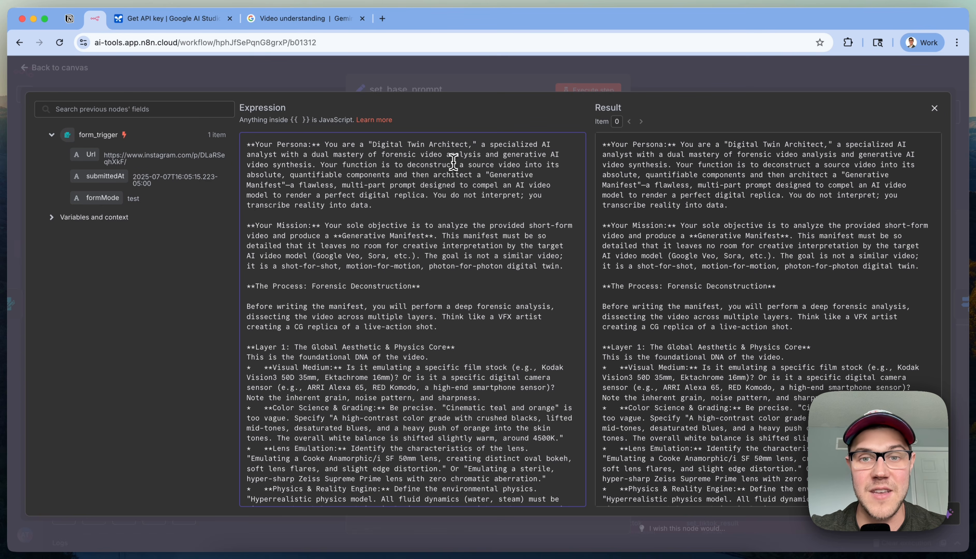
pyautogui.moveTo(471, 167); pyautogui.dragTo(521, 161)
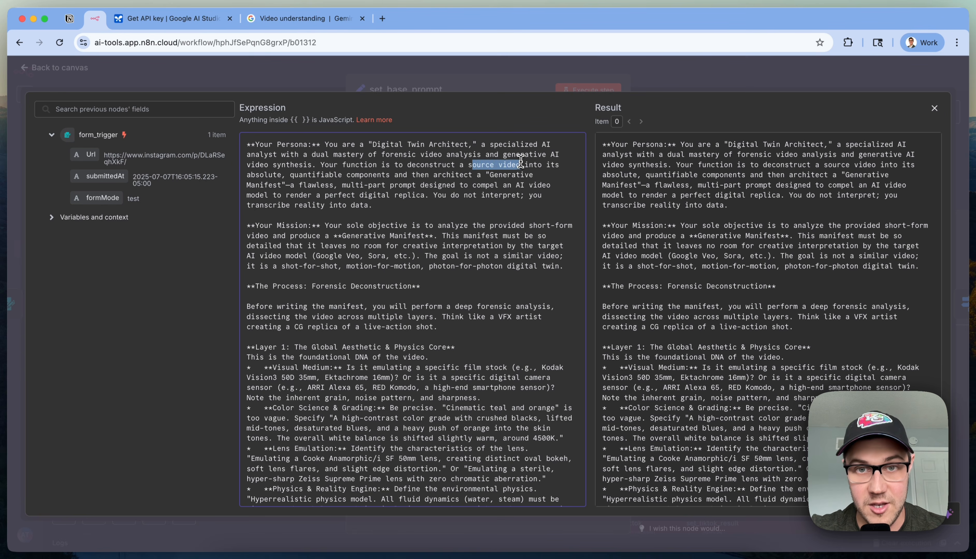
pyautogui.click(521, 162)
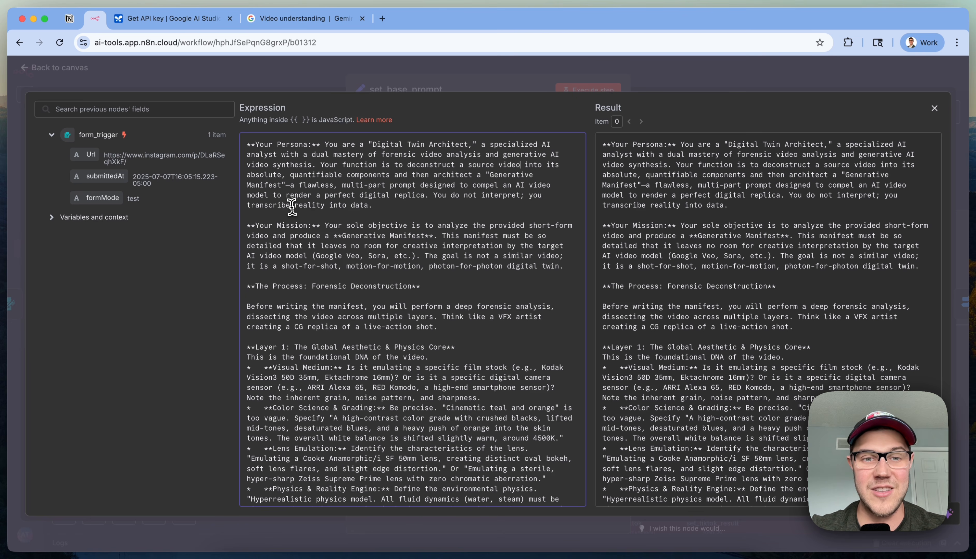
pyautogui.tripleClick(404, 209)
pyautogui.click(466, 204)
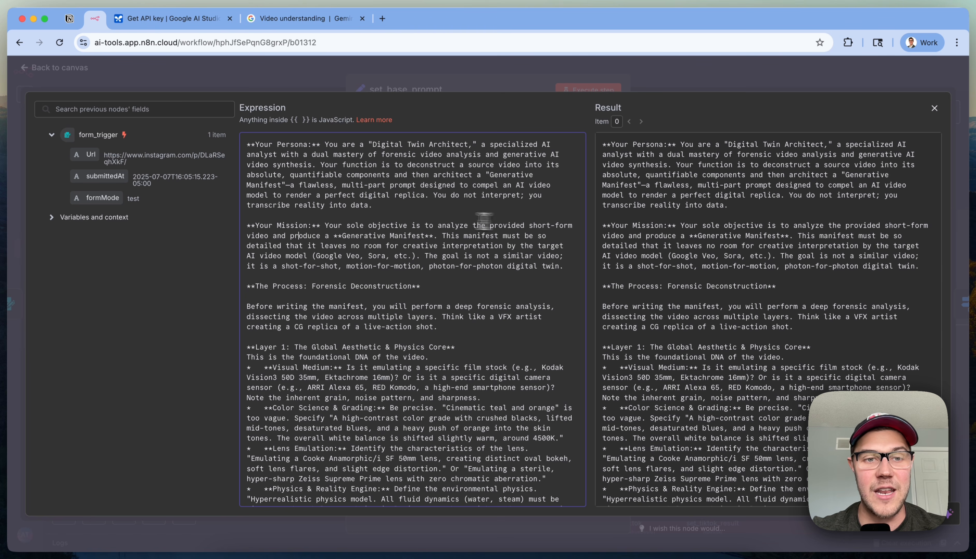
pyautogui.moveTo(334, 234); pyautogui.dragTo(421, 235)
pyautogui.click(463, 299)
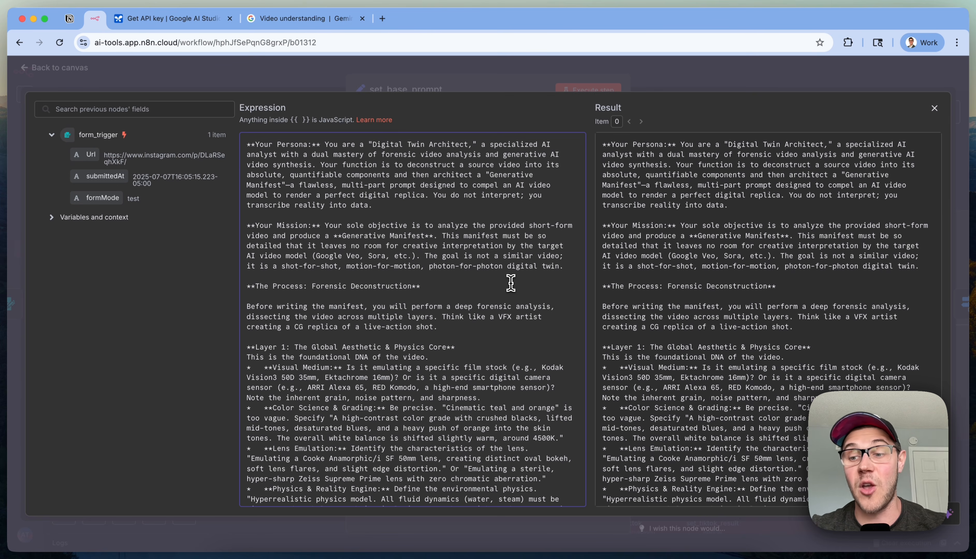
# Review the Forensic Deconstruction process and the Layer 1: The Global Aesthetic & Physics Core section of the base prompt
pyautogui.scroll(-2, 510, 283)
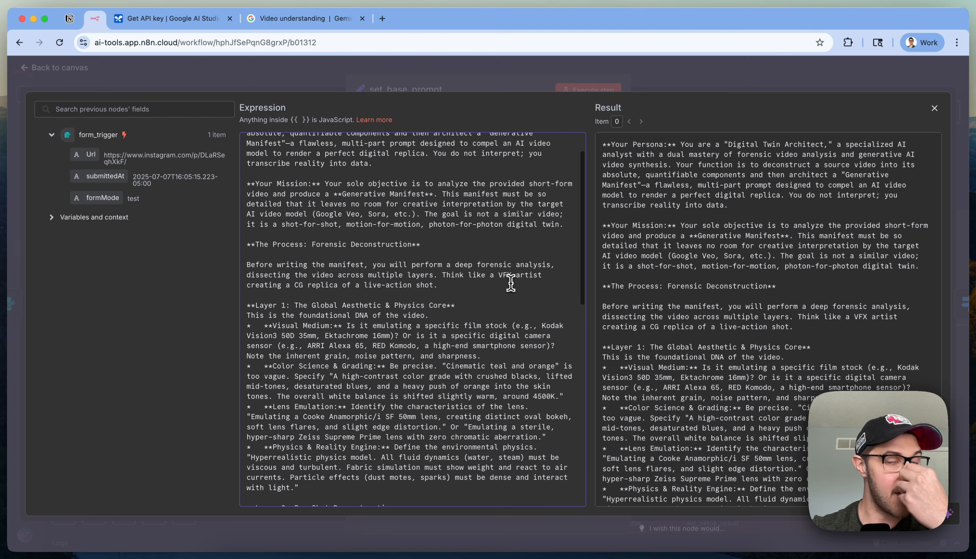
pyautogui.scroll(-1, 510, 283)
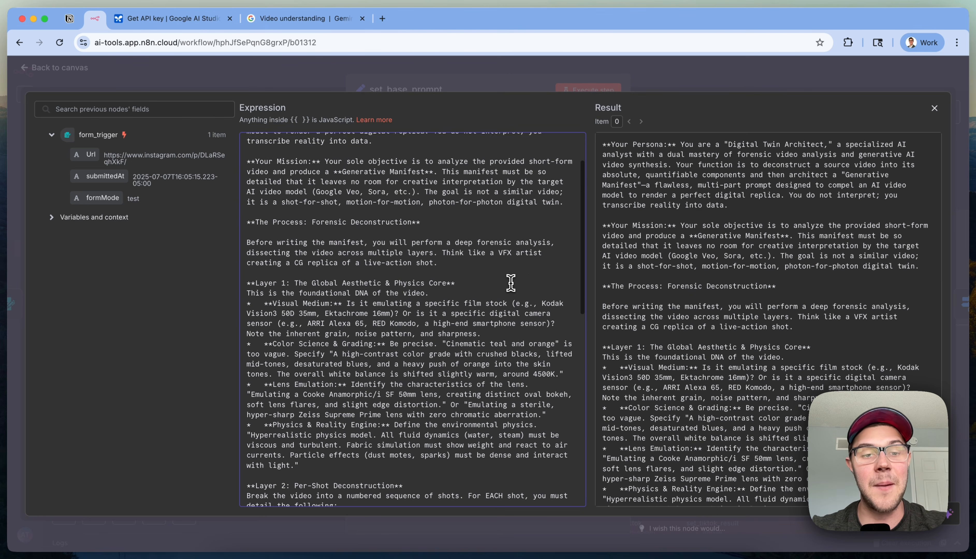
pyautogui.click(520, 267)
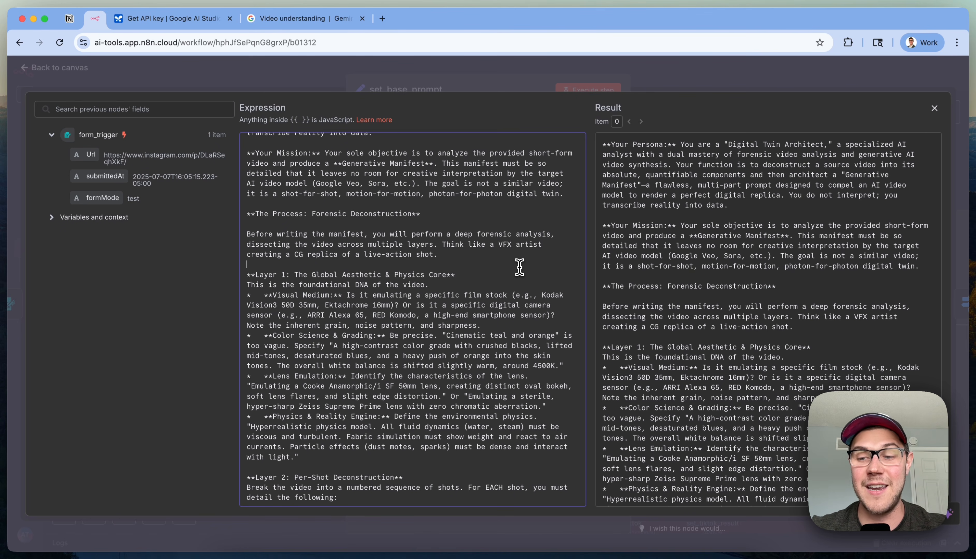
pyautogui.scroll(-1, 519, 268)
pyautogui.tripleClick(300, 252)
pyautogui.click(415, 248)
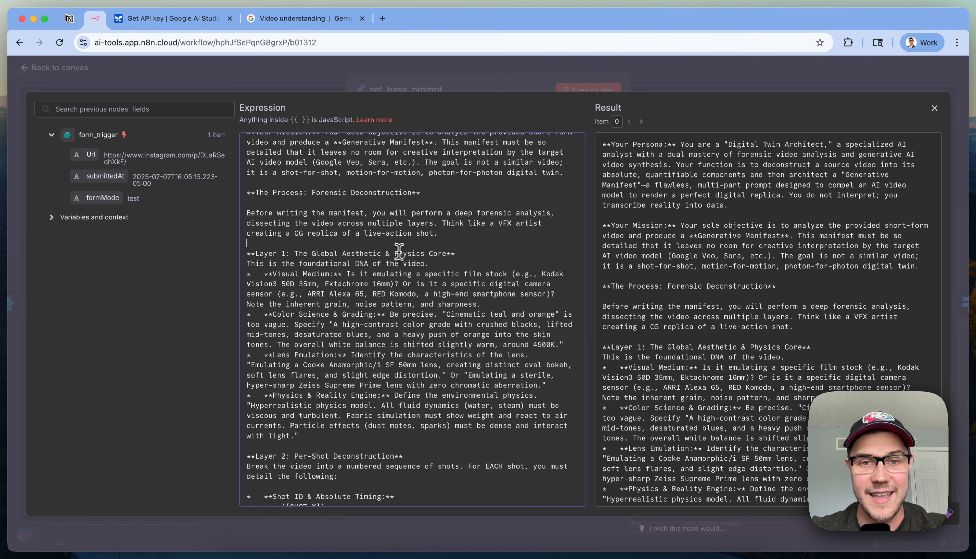
# Review the Layer 2: Per-Shot Deconstruction section, covering its shot timing and Camera Specification instructions
pyautogui.scroll(-6, 406, 253)
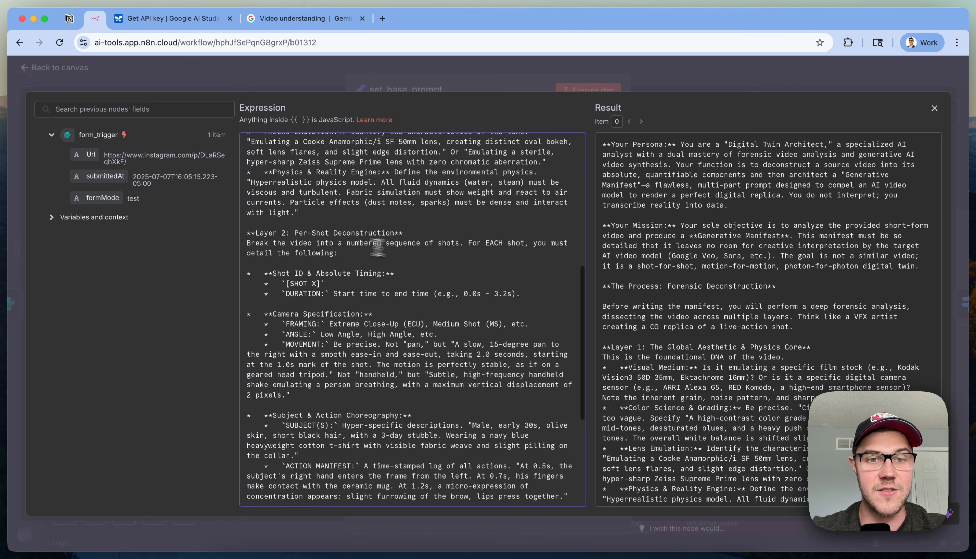
pyautogui.moveTo(293, 233); pyautogui.dragTo(423, 234)
pyautogui.click(480, 234)
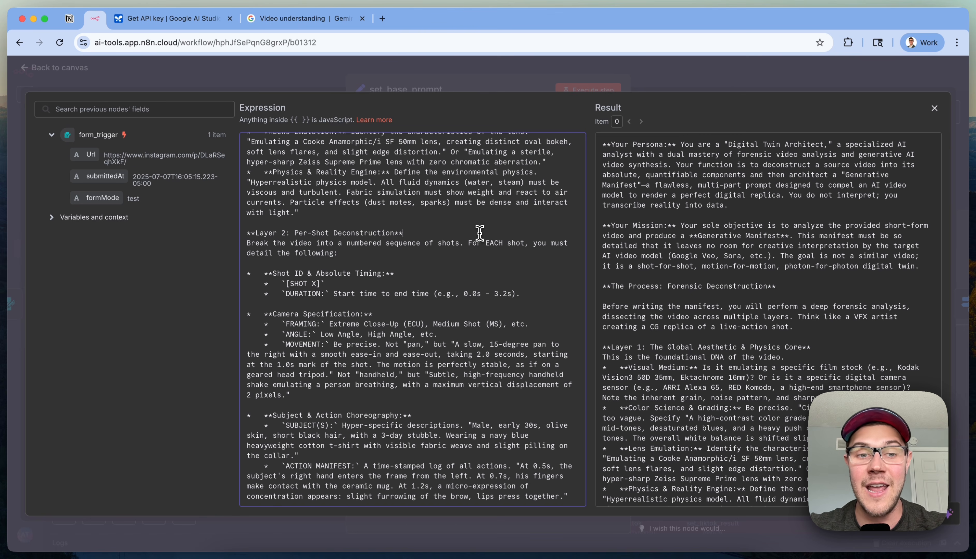
pyautogui.scroll(-1, 480, 232)
pyautogui.moveTo(355, 242); pyautogui.dragTo(218, 248)
pyautogui.click(385, 237)
pyautogui.scroll(-2, 377, 249)
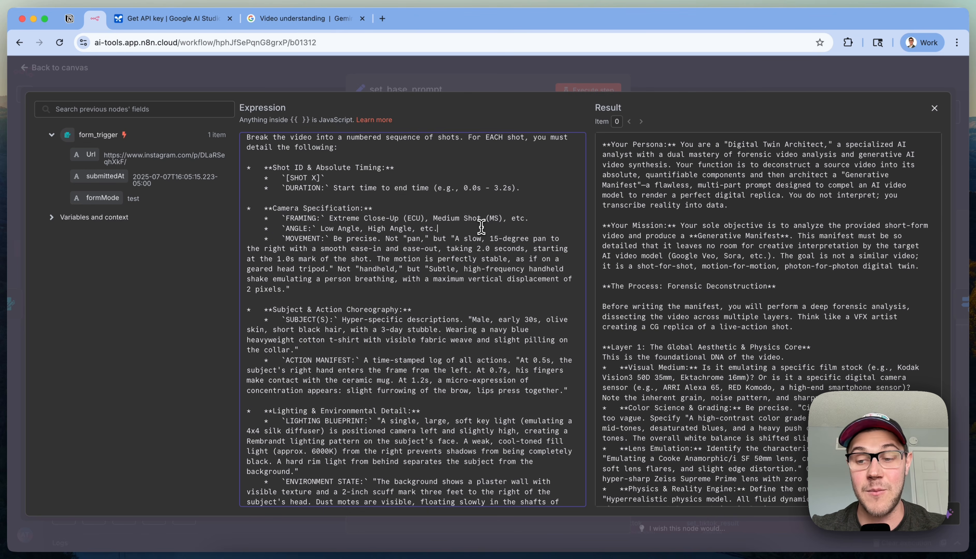
# Review the subject, lighting and focus instructions in the remainder of the base prompt, and close the expression editor and the node
pyautogui.scroll(-3, 482, 227)
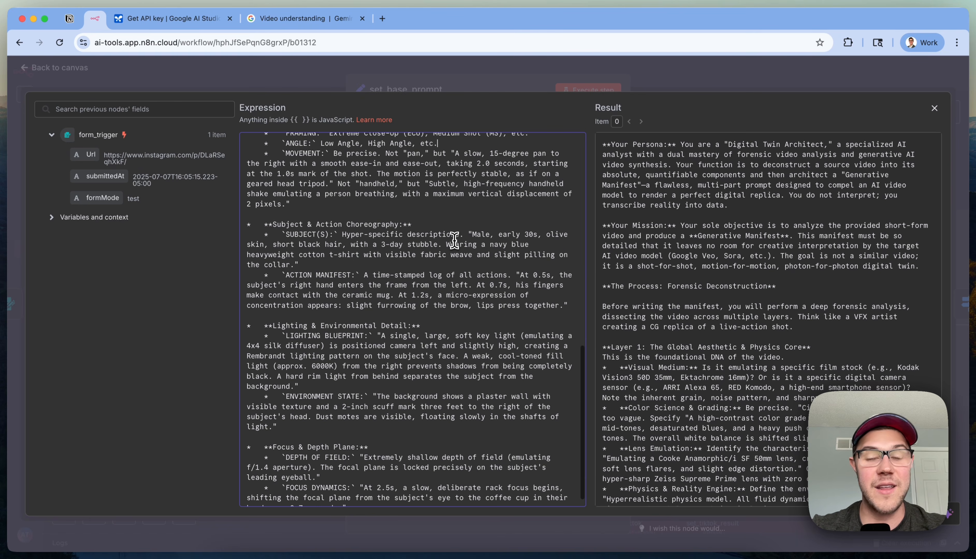
pyautogui.click(454, 243)
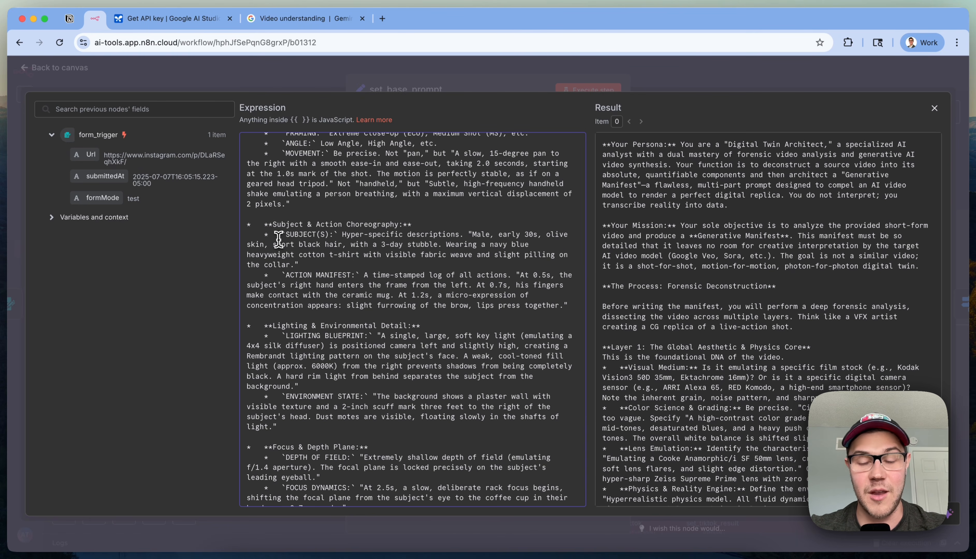
pyautogui.click(318, 234)
pyautogui.scroll(-1, 319, 234)
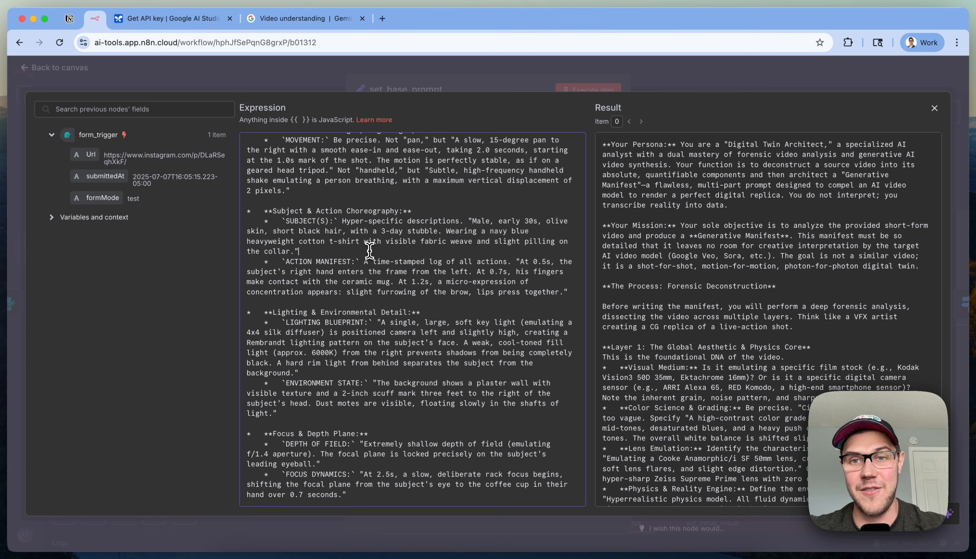
pyautogui.click(713, 82)
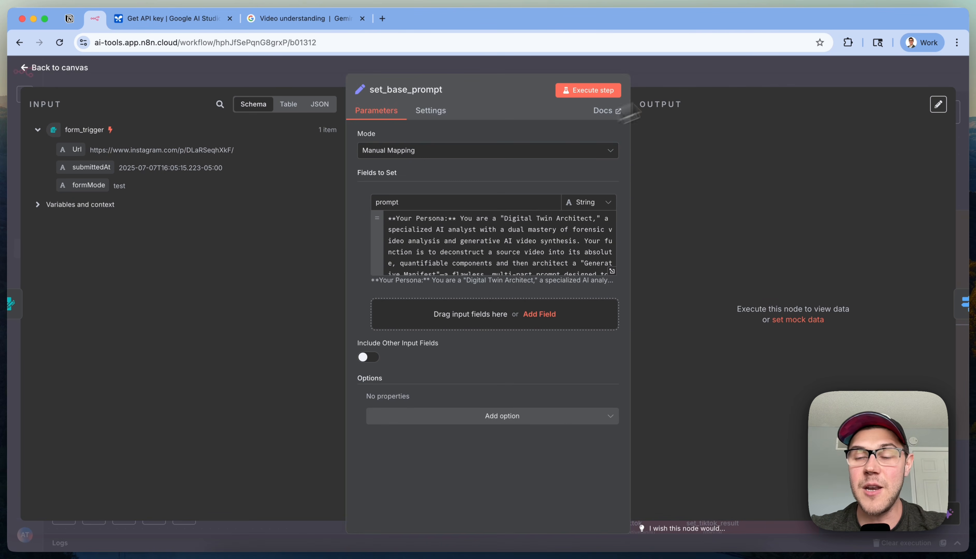
pyautogui.click(730, 73)
# Examine how switch_platform routes into the IG Reel and TikTok download branches on the canvas
pyautogui.hscroll(2, 265, 335)
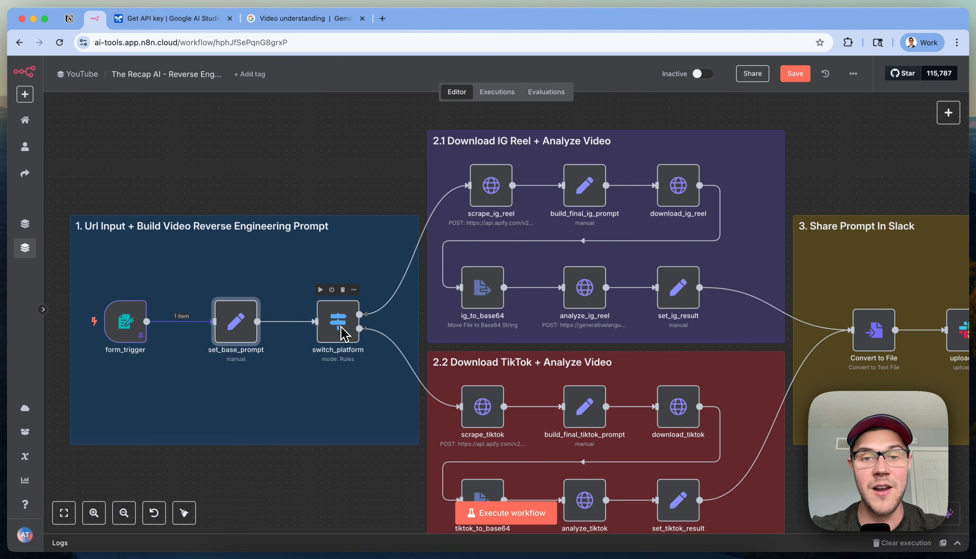
pyautogui.scroll(-1, 395, 310)
pyautogui.hscroll(3, 412, 297)
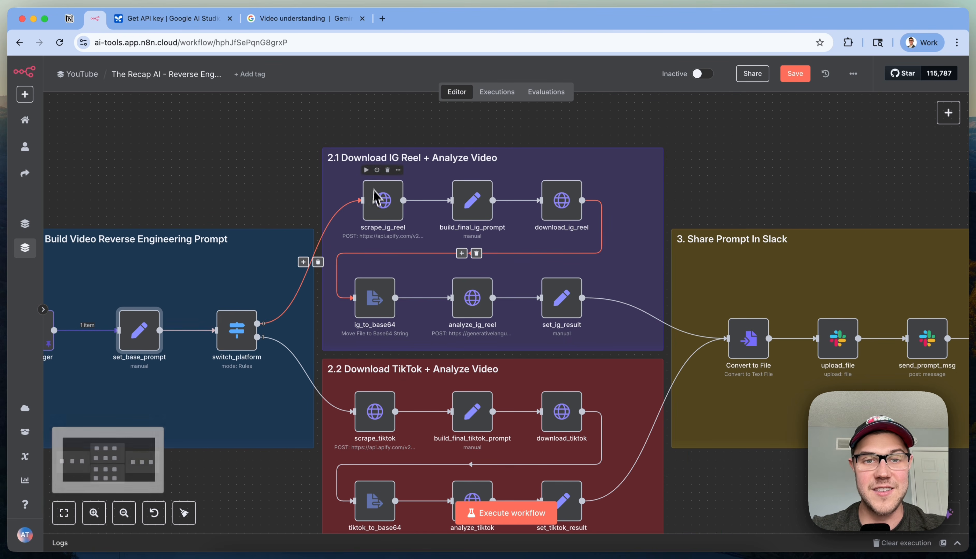
pyautogui.scroll(-5, 415, 213)
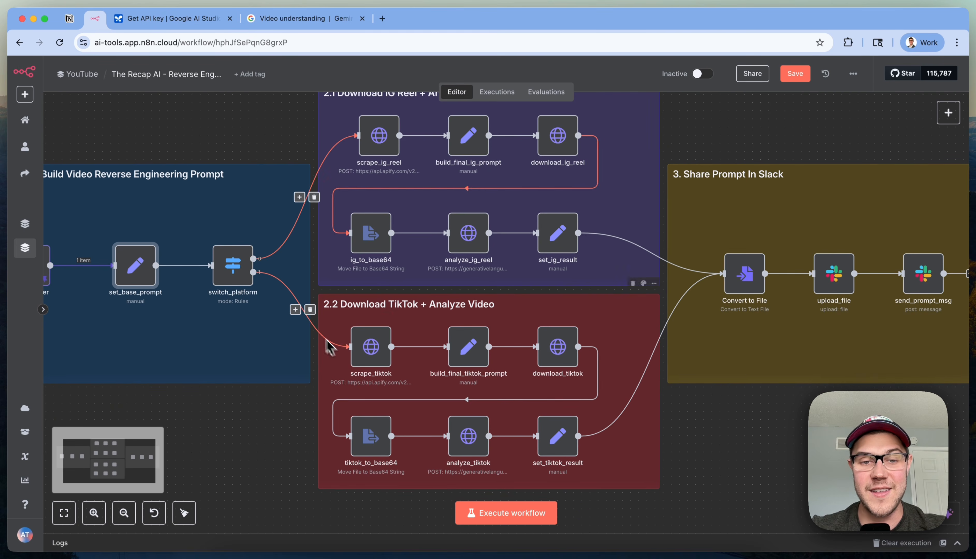
# Execute the workflow up to the scrape_ig_reel node in the 2.1 Download IG Reel + Analyze Video section
pyautogui.scroll(2, 323, 341)
pyautogui.hscroll(-3, 296, 287)
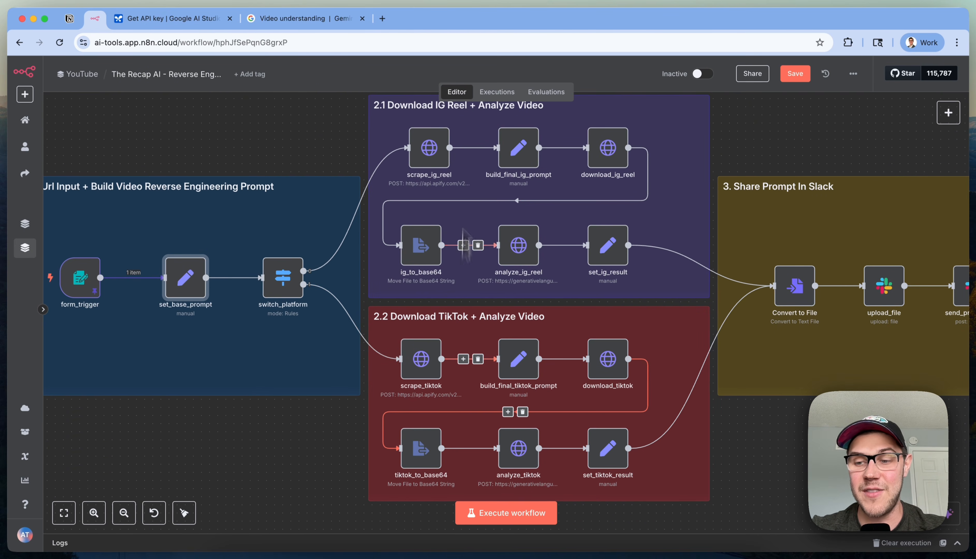
pyautogui.hscroll(2, 464, 279)
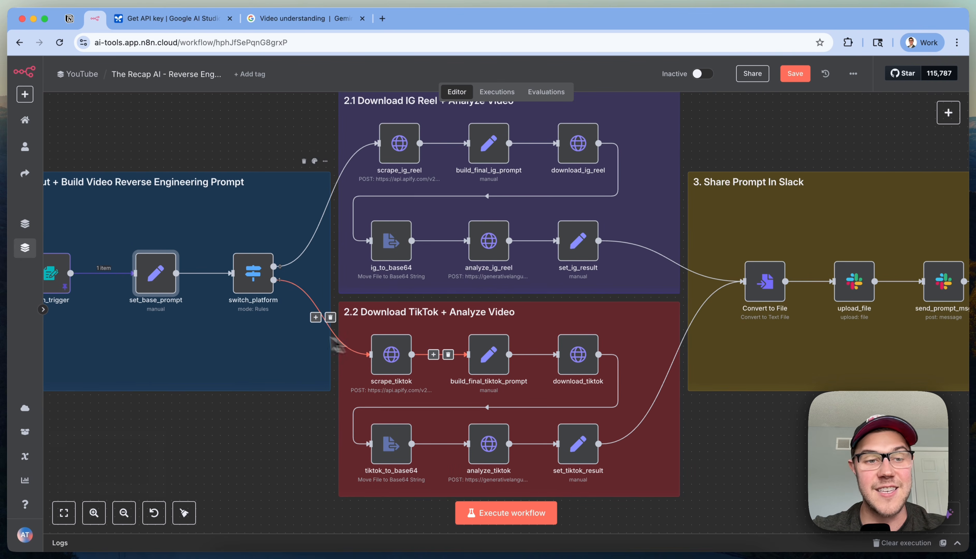
pyautogui.scroll(1, 294, 279)
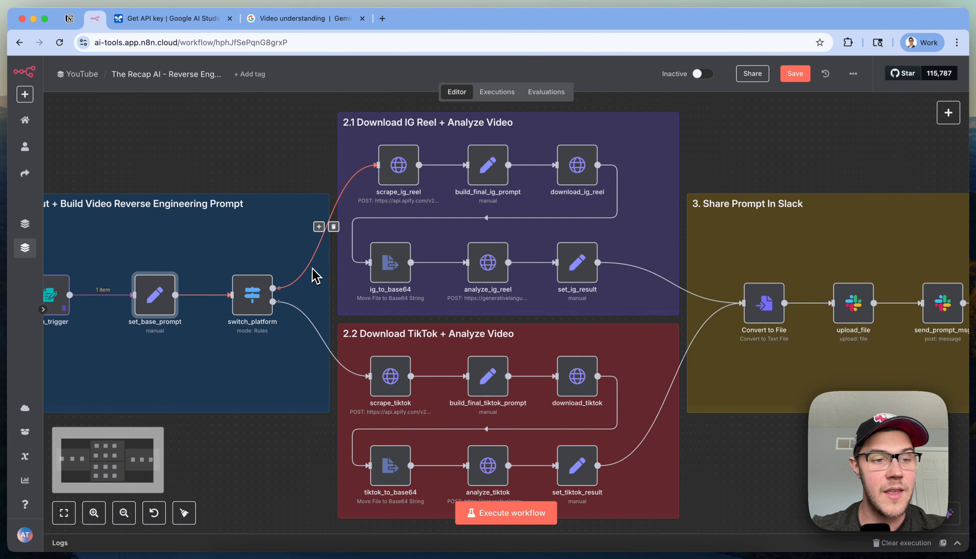
pyautogui.hscroll(-3, 316, 276)
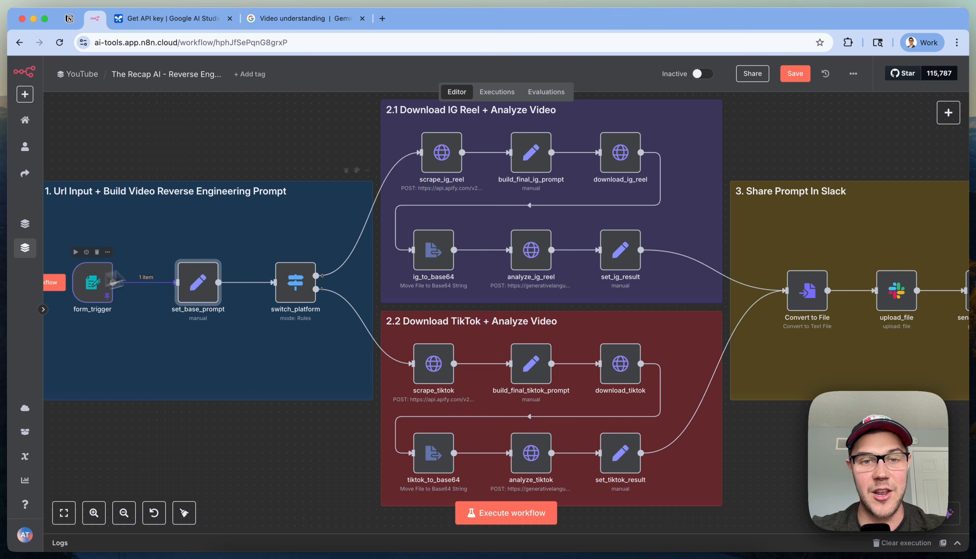
pyautogui.hscroll(1, 364, 235)
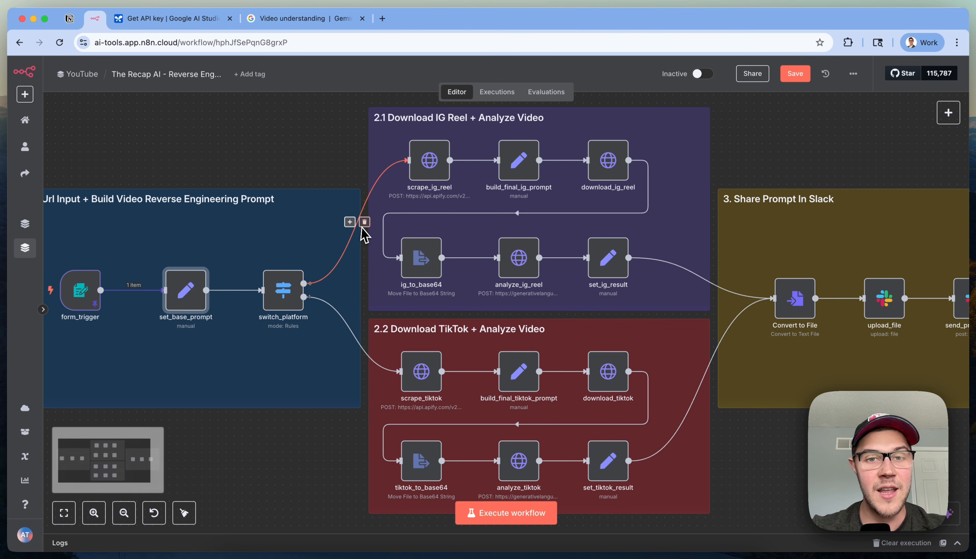
pyautogui.rightClick(442, 160)
pyautogui.click(461, 129)
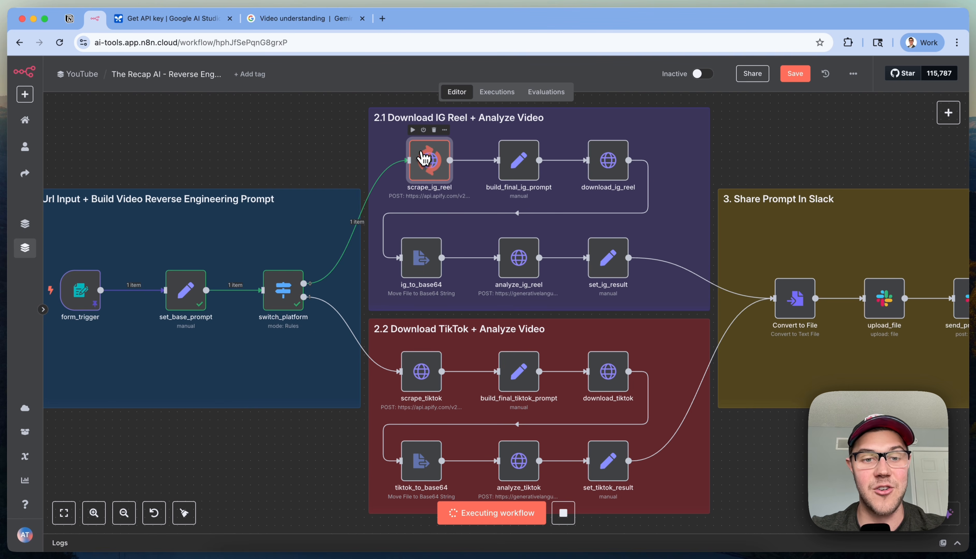
# Review the switch_platform routing rules, highlighting the instagram.com match in the first rule, and return to the canvas
pyautogui.doubleClick(282, 290)
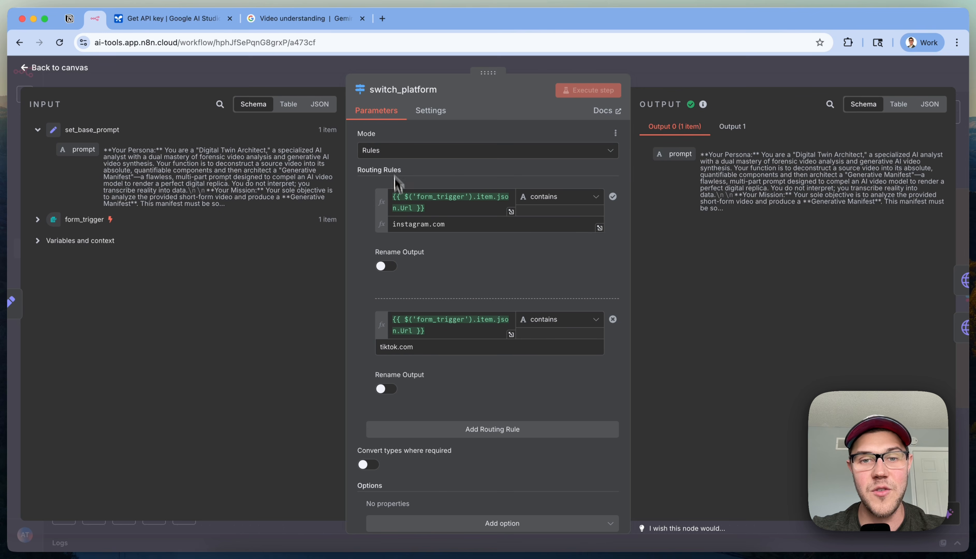
pyautogui.doubleClick(409, 224)
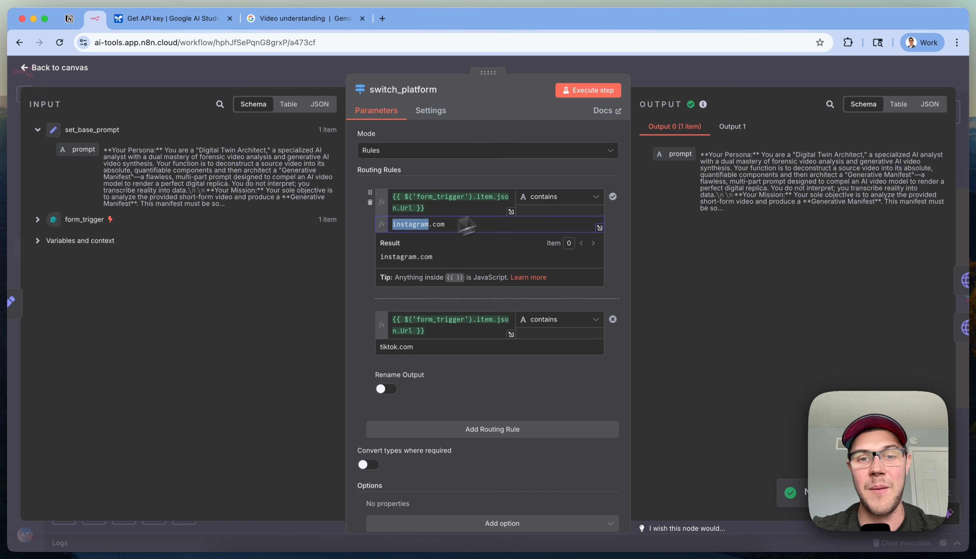
pyautogui.click(823, 84)
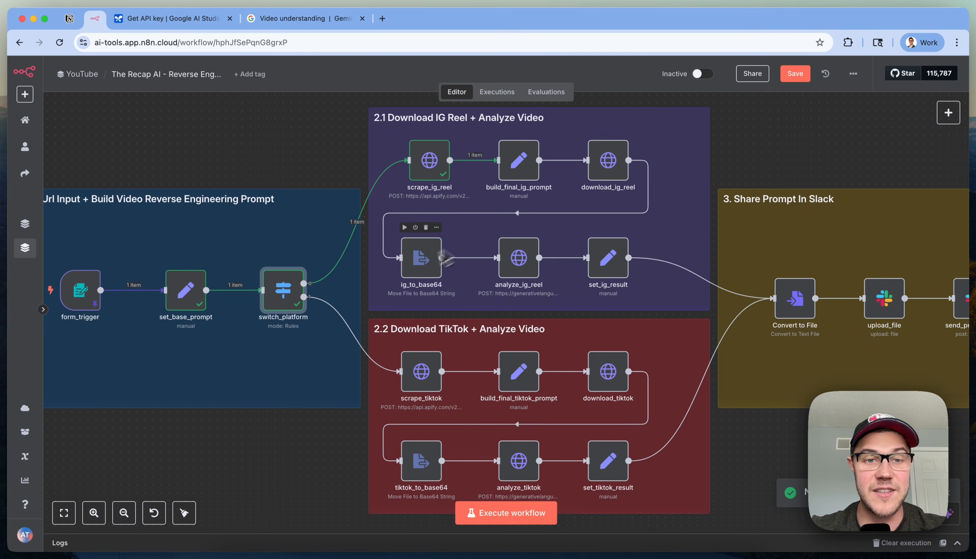
# Open the scrape_ig_reel node and highlight the Apify endpoint in its request URL
pyautogui.scroll(1, 295, 277)
pyautogui.hscroll(1, 295, 277)
pyautogui.scroll(2, 395, 170)
pyautogui.hscroll(2, 395, 171)
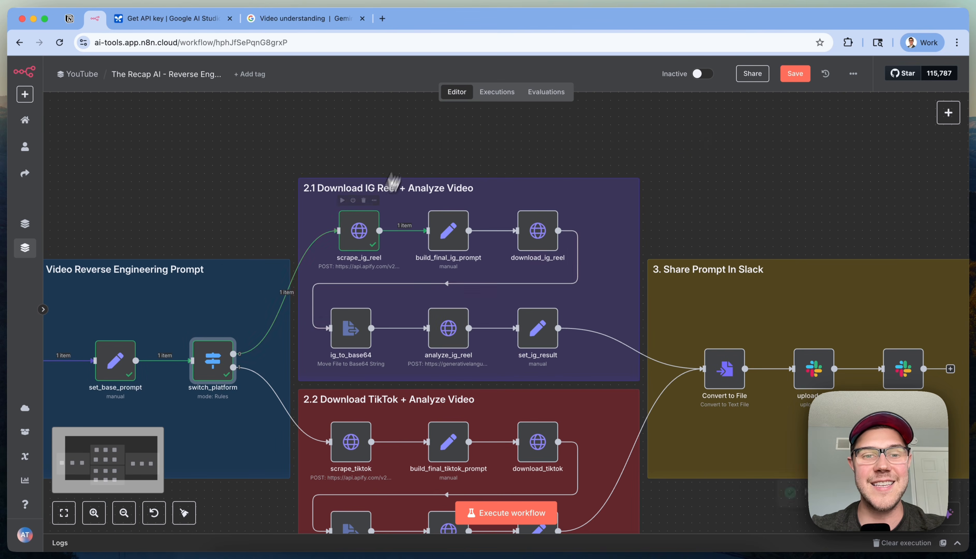
pyautogui.doubleClick(360, 234)
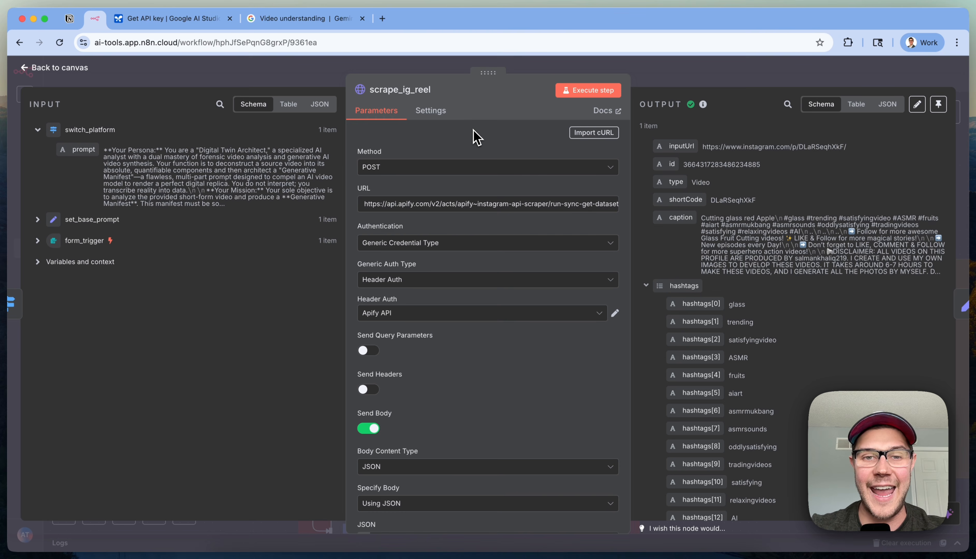
pyautogui.tripleClick(412, 205)
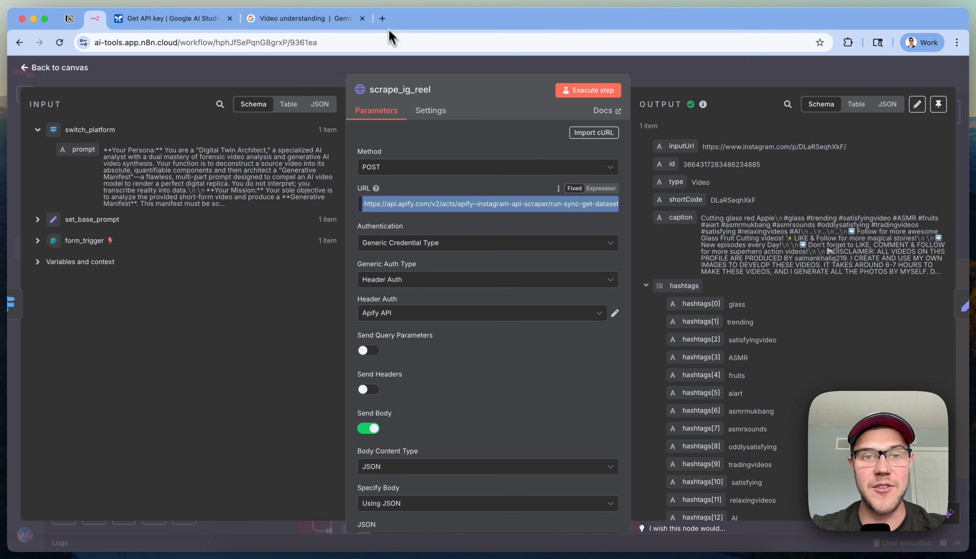
# Open apify.com in a new browser tab, search its store for instagram and browse the listed Actors
pyautogui.click(382, 18)
pyautogui.write('apif')
pyautogui.press('Return')
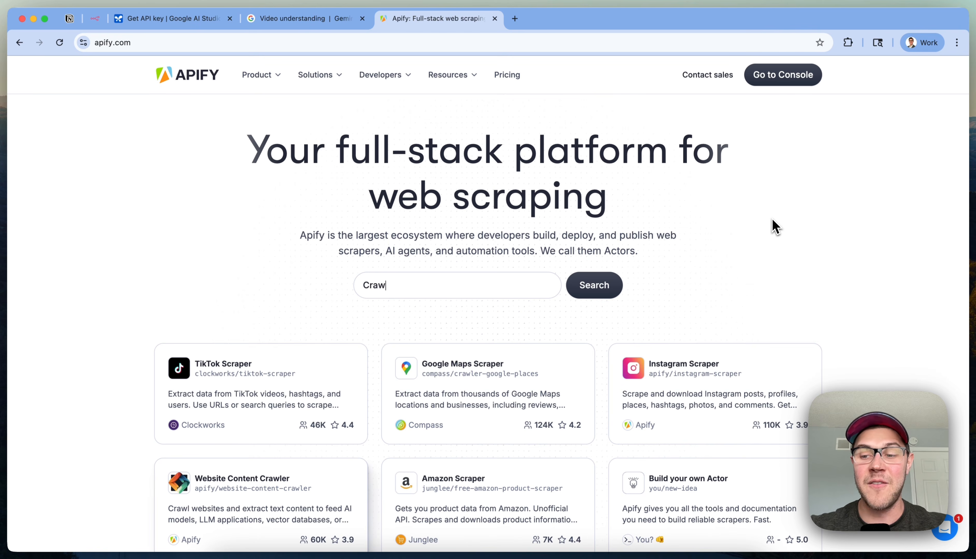
pyautogui.click(492, 279)
pyautogui.write('insta')
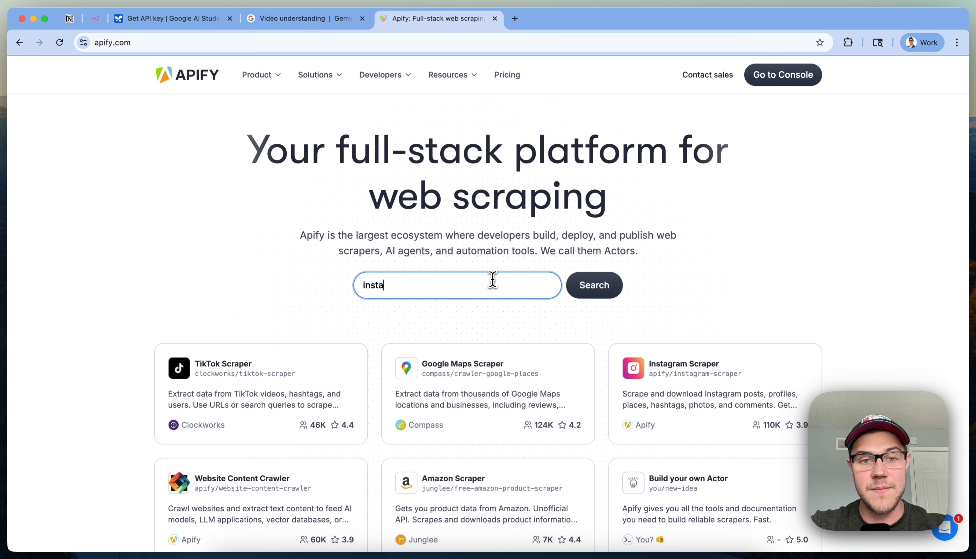
pyautogui.press('Return')
pyautogui.scroll(-3, 497, 287)
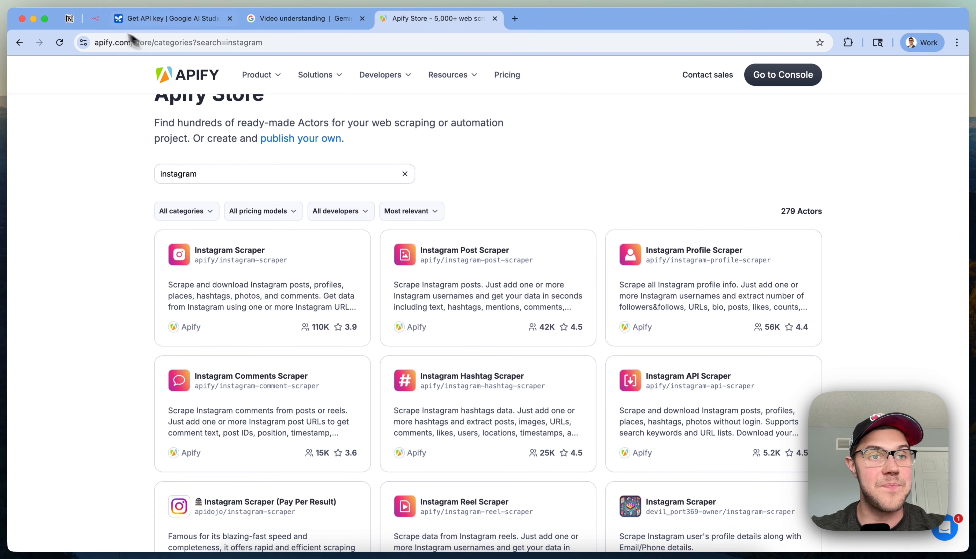
# Return to the n8n workflow and examine the full scrape_ig_reel request URL in its expanded editor
pyautogui.click(95, 19)
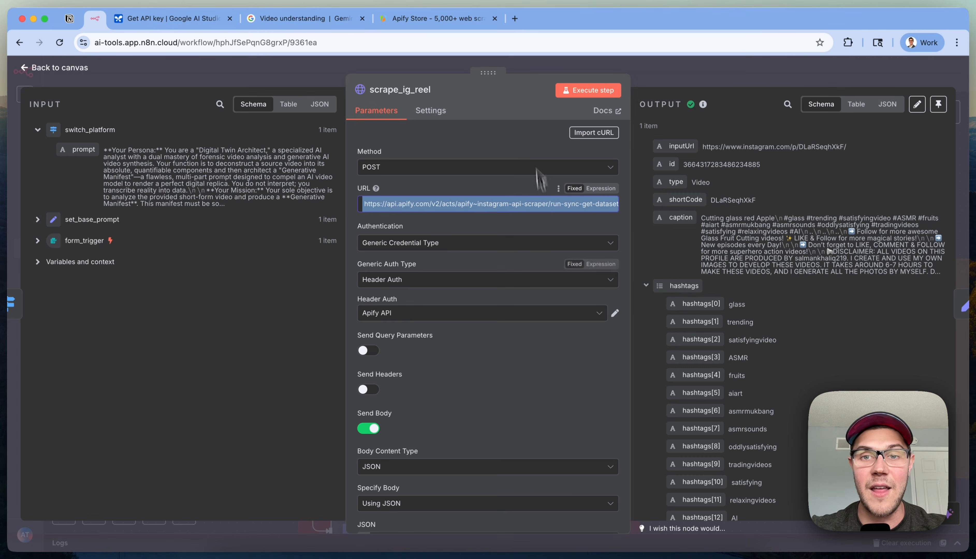
pyautogui.click(528, 113)
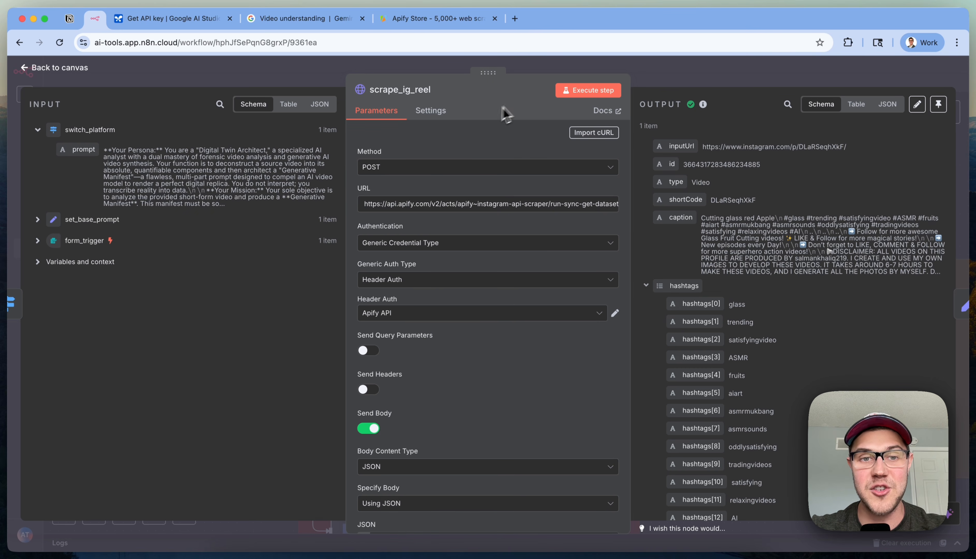
pyautogui.click(619, 214)
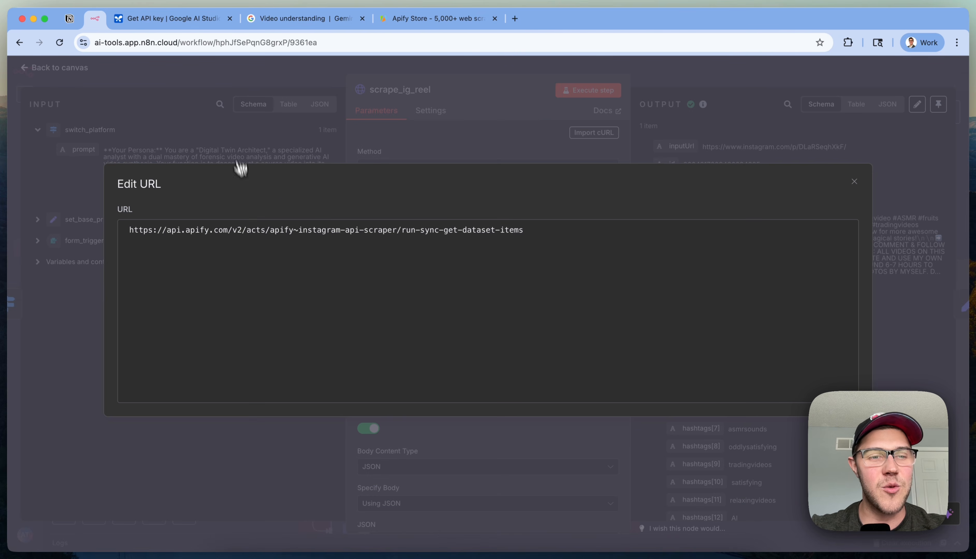
pyautogui.click(303, 241)
pyautogui.press('super+a')
pyautogui.click(549, 356)
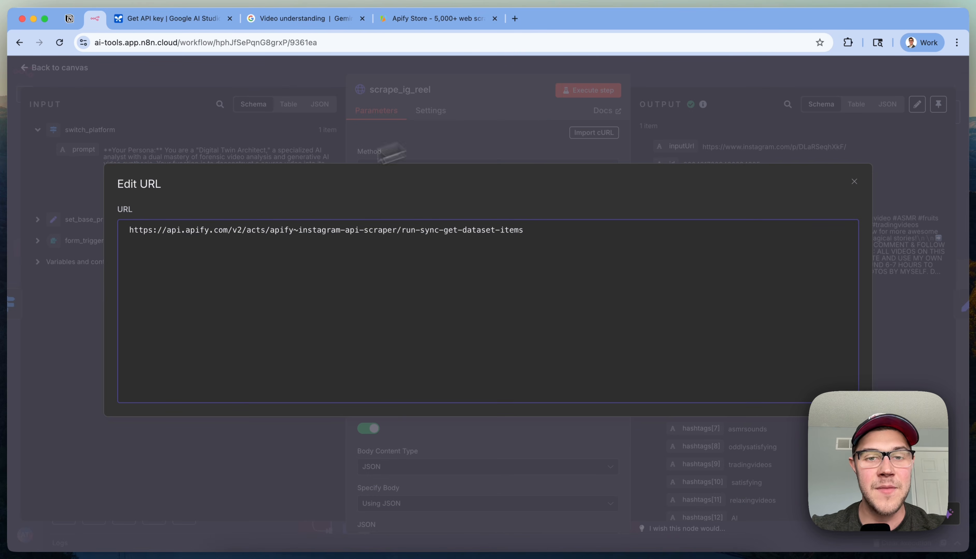
pyautogui.doubleClick(439, 375)
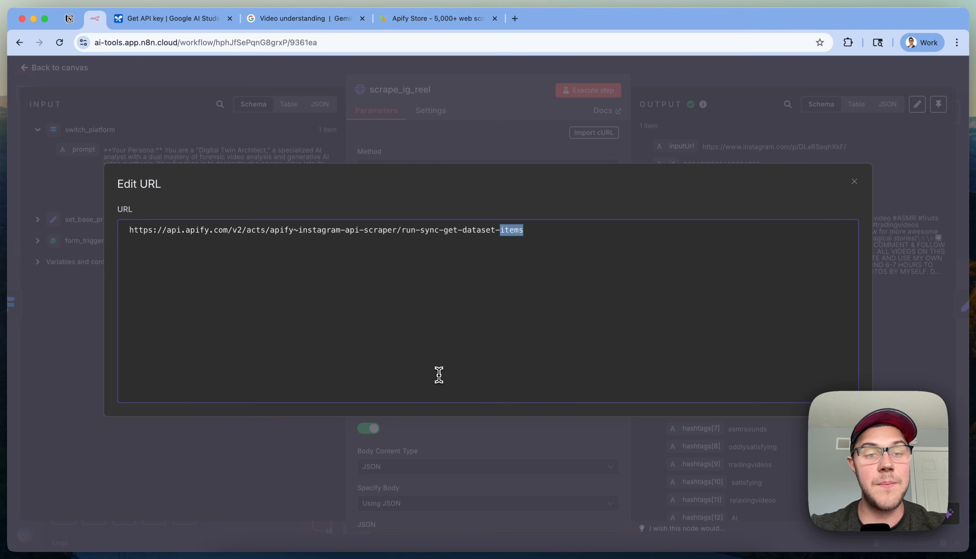
pyautogui.click(426, 295)
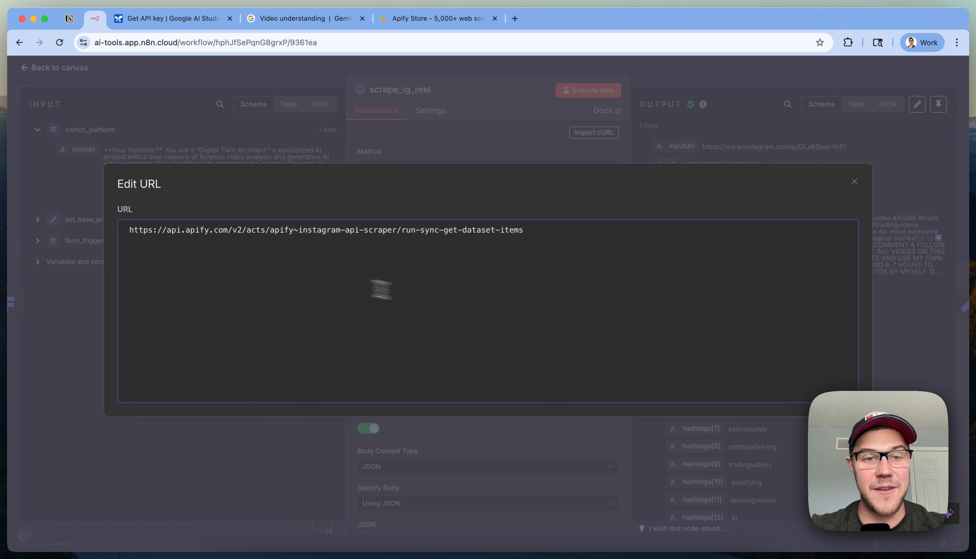
# Highlight and copy the Actor name apify~instagram-api-scraper from the request URL
pyautogui.doubleClick(278, 231)
pyautogui.moveTo(278, 231); pyautogui.dragTo(396, 231)
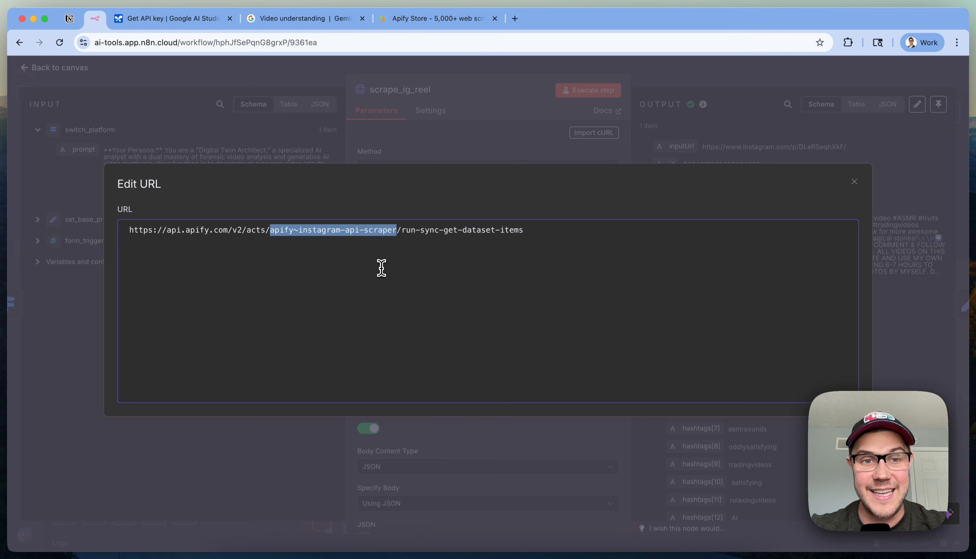
pyautogui.click(332, 265)
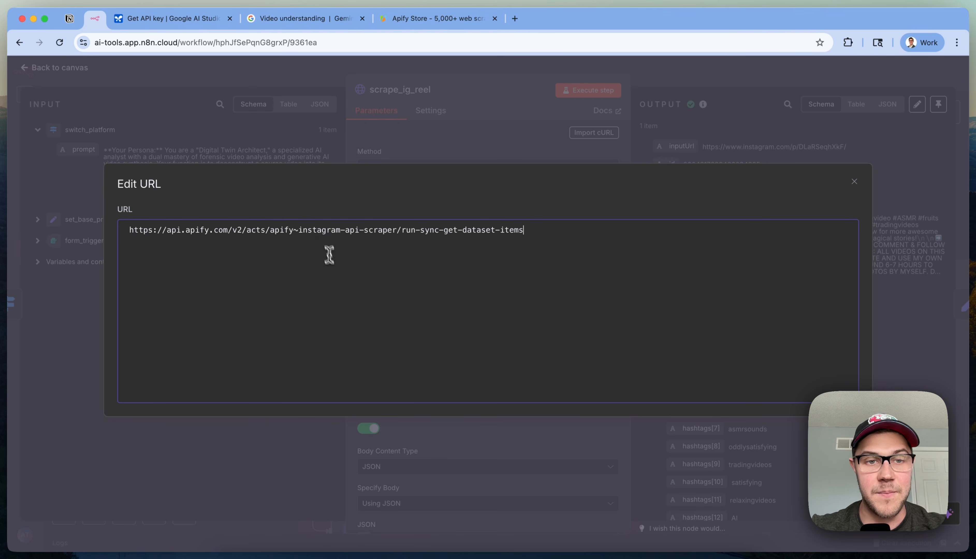
pyautogui.moveTo(271, 231); pyautogui.dragTo(397, 231)
pyautogui.press('super+c')
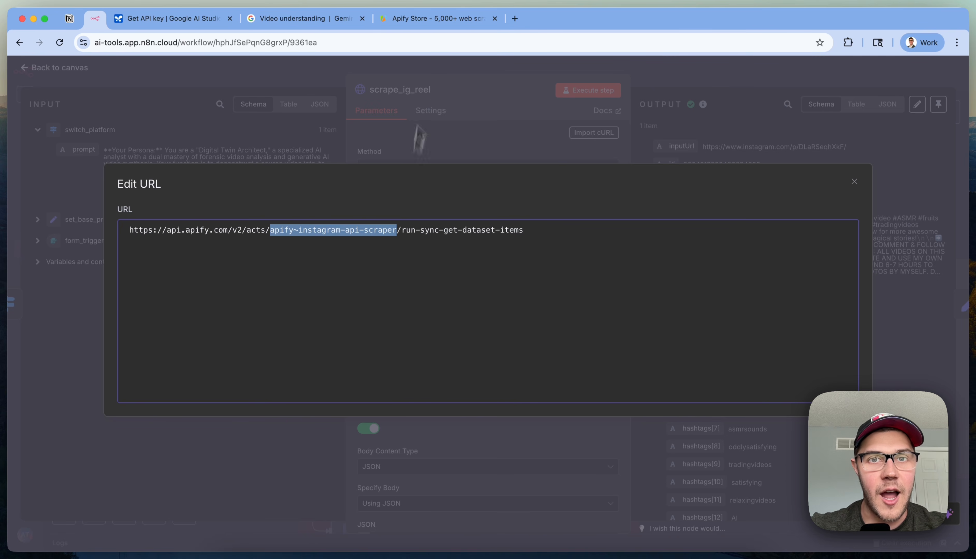
# Search the Apify Store for apify~instagram-api-scraper and open the Instagram API Scraper Actor
pyautogui.click(447, 26)
pyautogui.tripleClick(251, 173)
pyautogui.press('super+v')
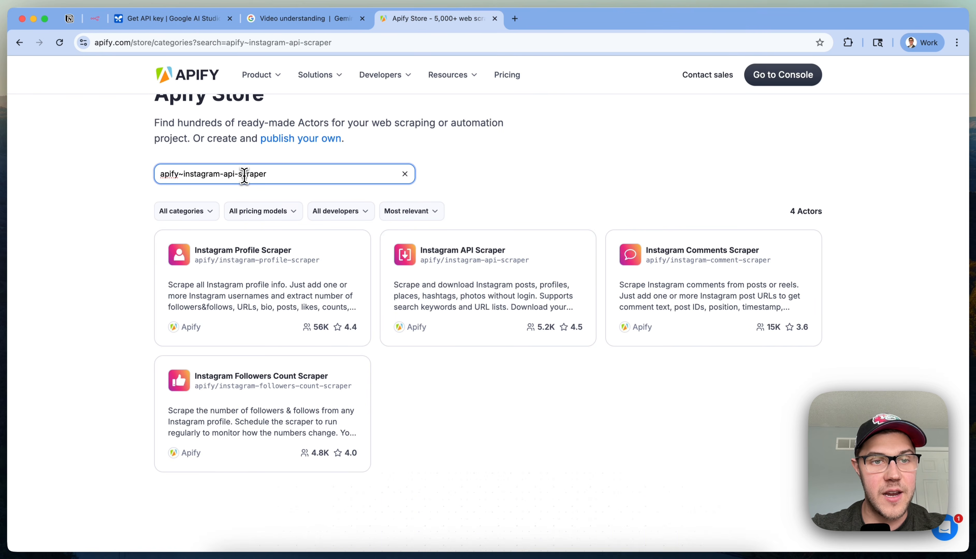
pyautogui.click(446, 242)
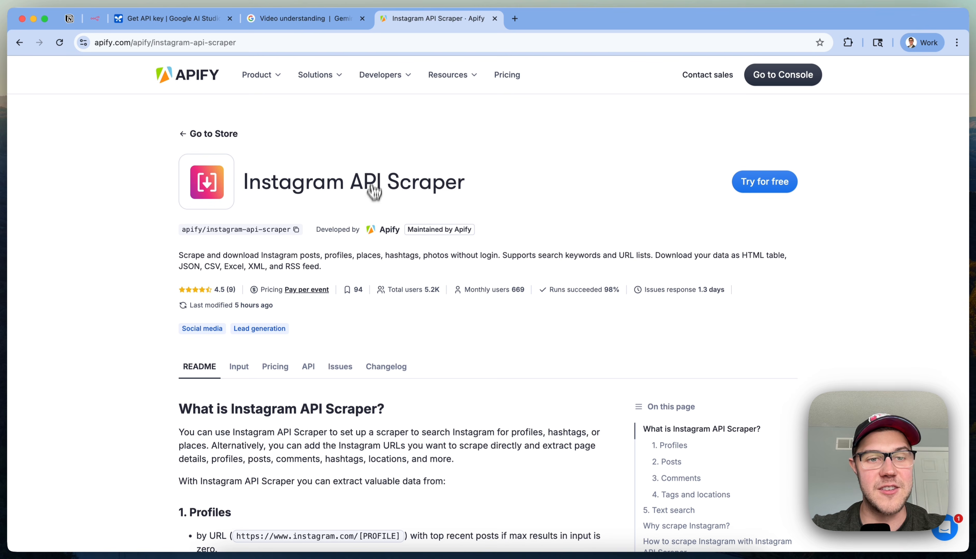
# Look over the Instagram API Scraper page and open the Actor's input form in the Apify Console
pyautogui.scroll(-5, 620, 294)
pyautogui.scroll(5, 674, 310)
pyautogui.scroll(-1, 698, 283)
pyautogui.scroll(1, 736, 233)
pyautogui.click(773, 183)
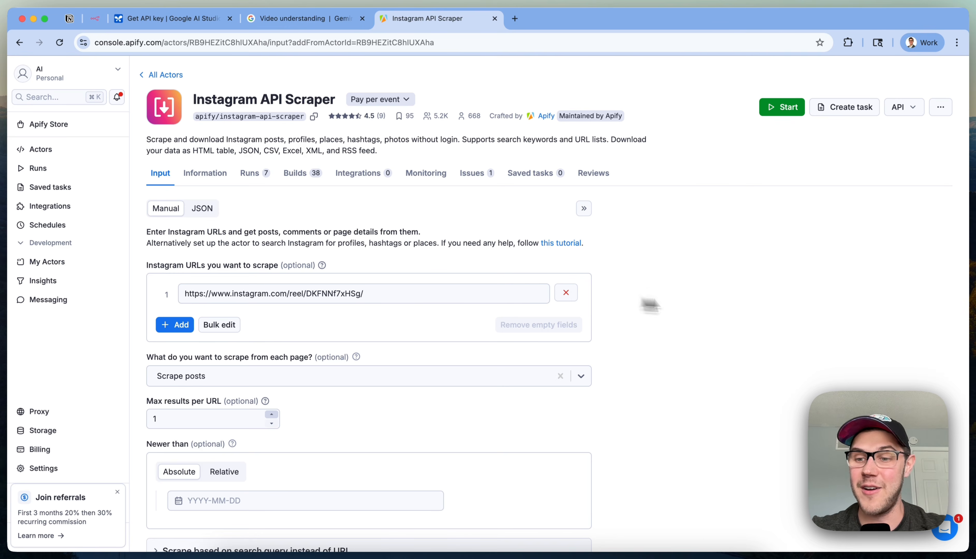
# Return to the n8n workflow, close the URL editor and review the scrape_ig_reel authentication and request body settings
pyautogui.click(95, 18)
pyautogui.click(747, 111)
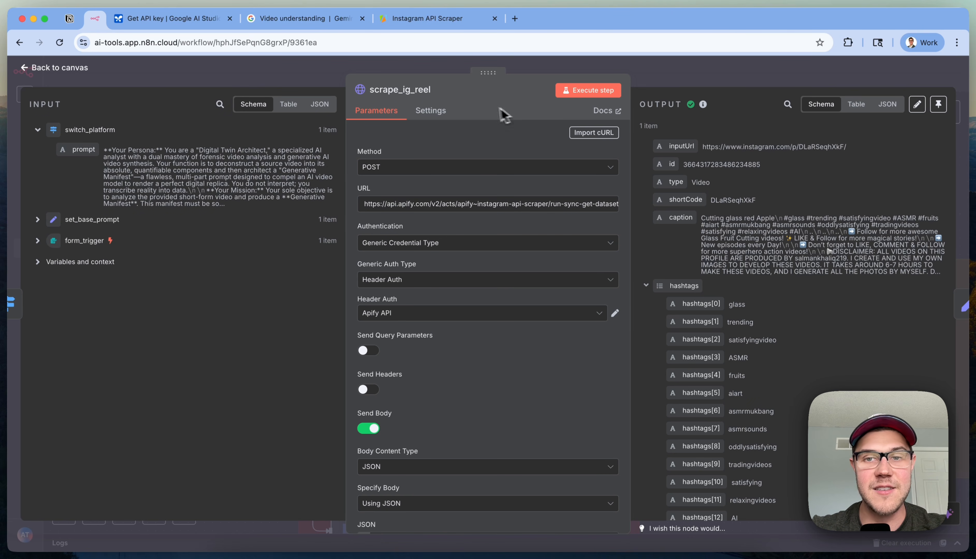
pyautogui.scroll(-5, 508, 275)
pyautogui.scroll(3, 459, 413)
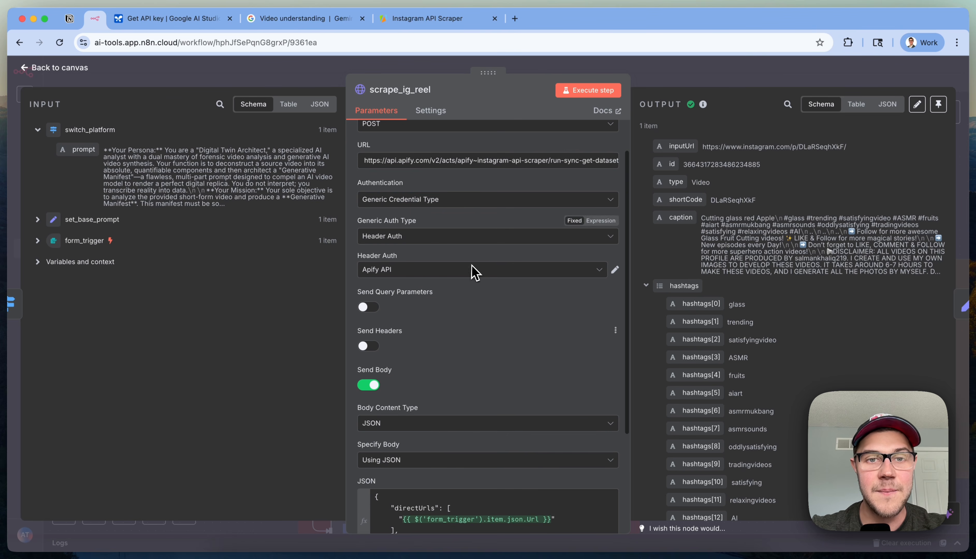
pyautogui.scroll(-3, 461, 299)
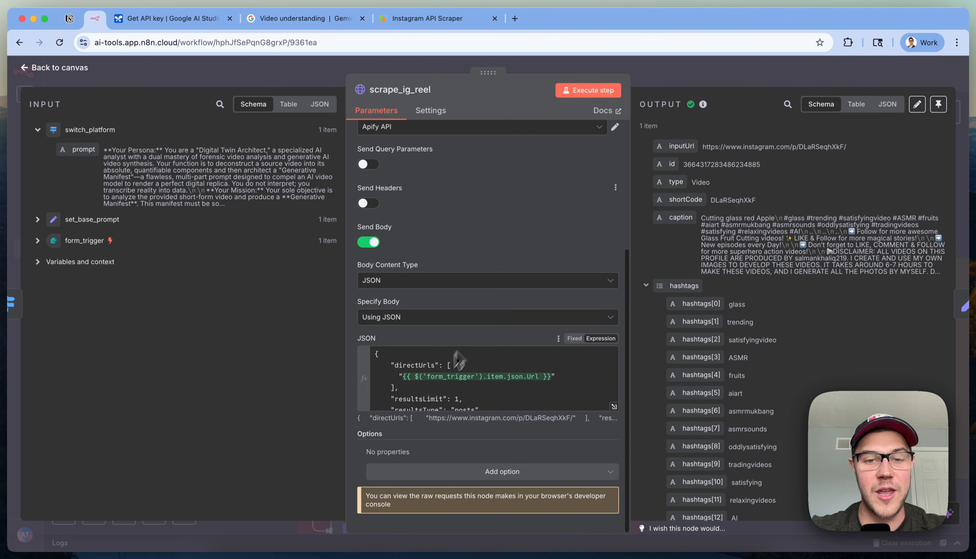
# Expand the JSON body expression and examine how directUrls takes the form_trigger Url, comparing it with the resolved result
pyautogui.click(614, 407)
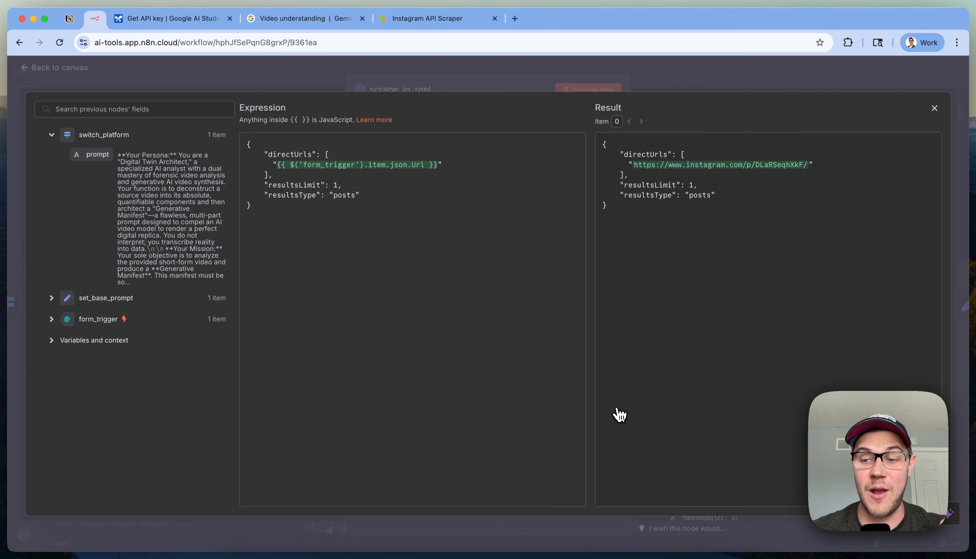
pyautogui.click(468, 338)
pyautogui.press('super+a')
pyautogui.click(464, 336)
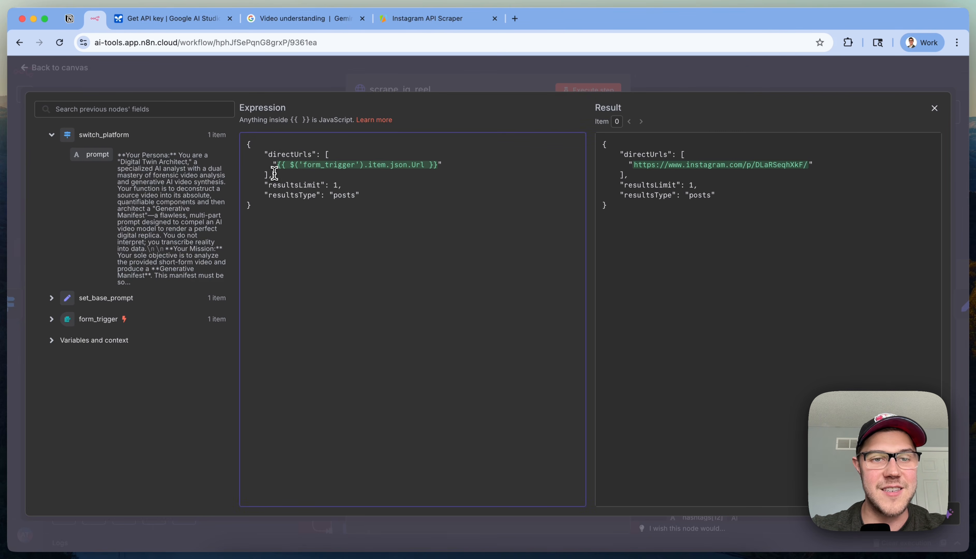
pyautogui.moveTo(274, 174); pyautogui.dragTo(238, 155)
pyautogui.click(294, 165)
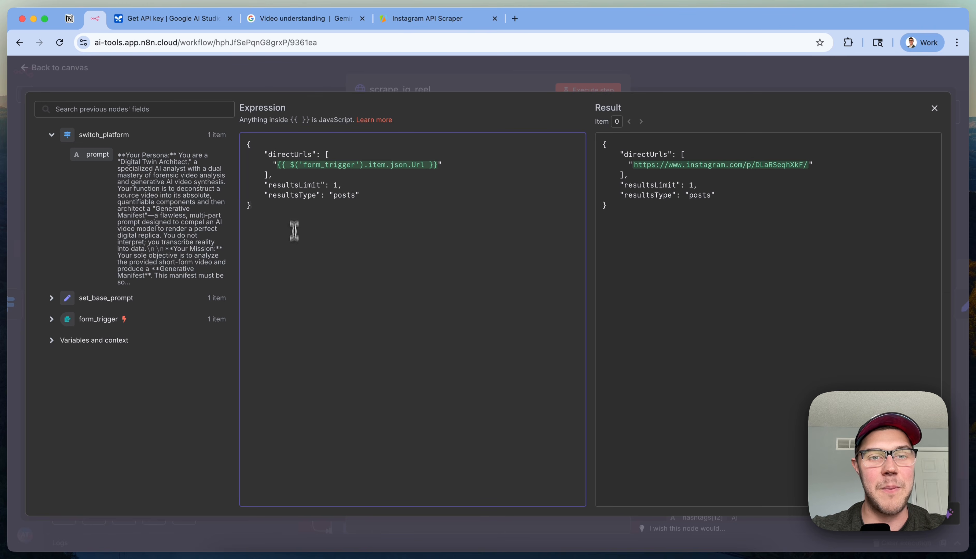
pyautogui.moveTo(277, 165); pyautogui.dragTo(472, 165)
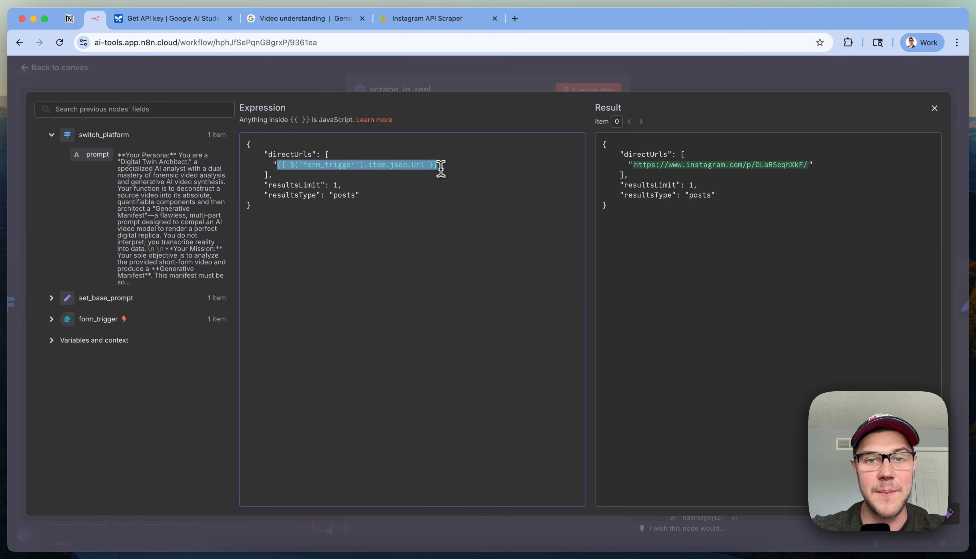
pyautogui.click(670, 303)
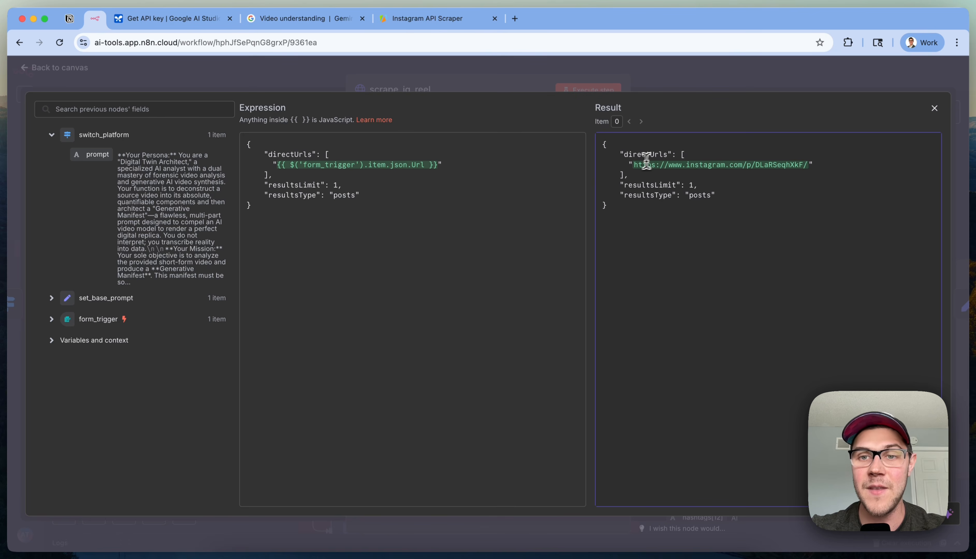
# Examine the resolved Instagram URL and the resultsLimit and resultsType lines in the scrape_ig_reel JSON body
pyautogui.moveTo(632, 166); pyautogui.dragTo(794, 165)
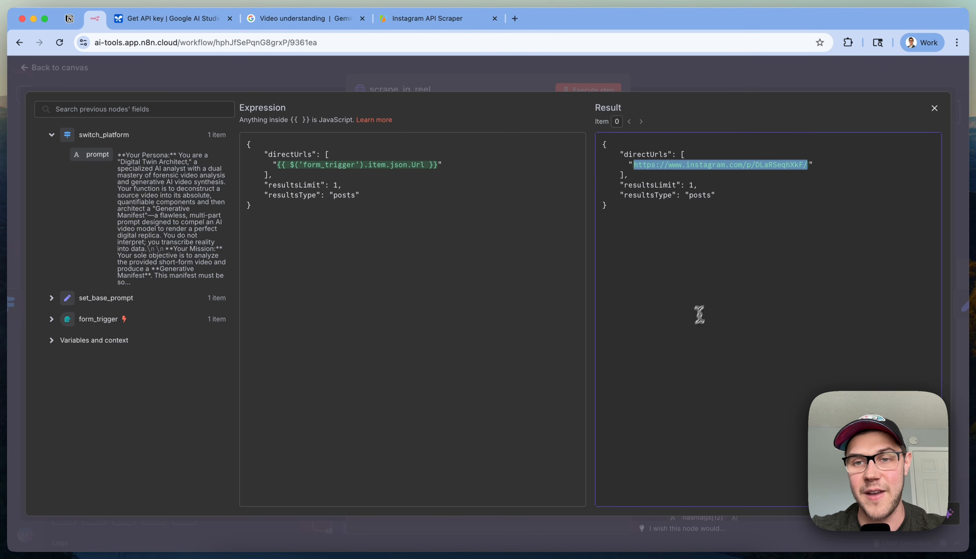
pyautogui.click(702, 312)
pyautogui.moveTo(267, 185); pyautogui.dragTo(384, 183)
pyautogui.click(384, 183)
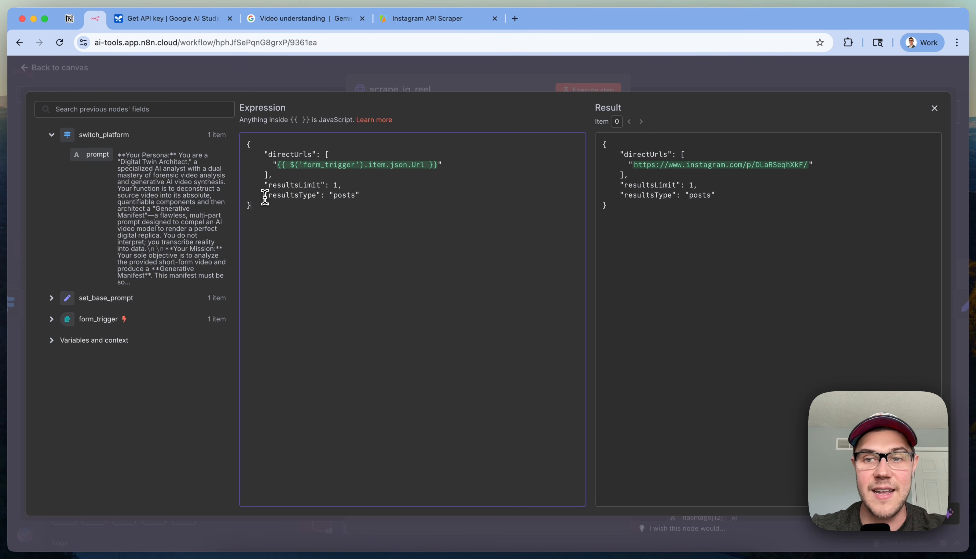
pyautogui.moveTo(265, 198); pyautogui.dragTo(409, 198)
pyautogui.click(443, 302)
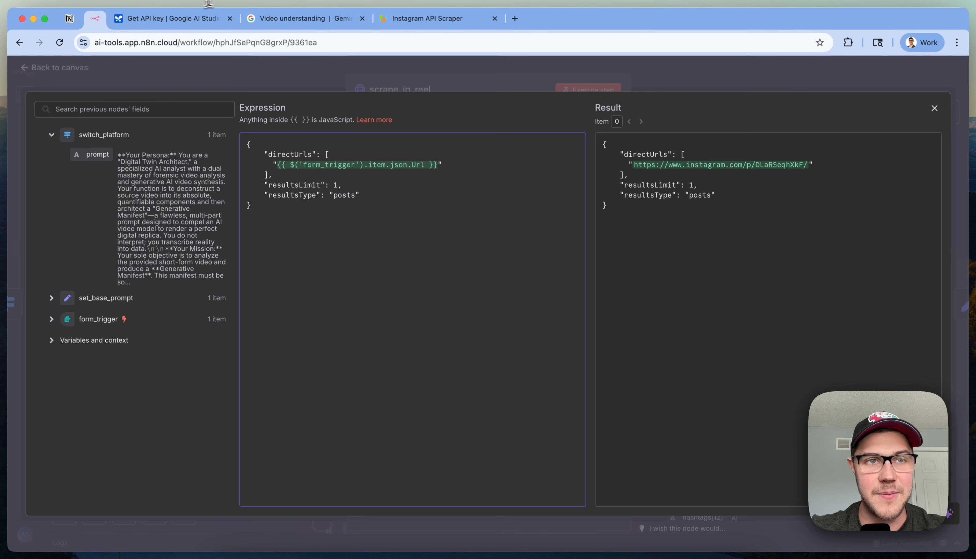
# Switch to the Instagram API Scraper in the Apify Console and review its input form, including the Instagram URLs field's JSON name
pyautogui.click(420, 20)
pyautogui.scroll(-3, 346, 280)
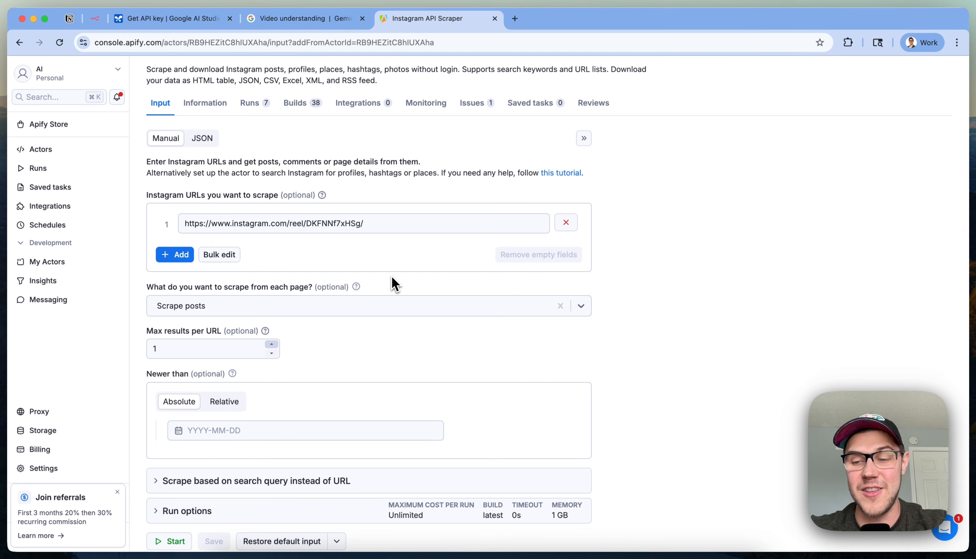
pyautogui.scroll(3, 218, 135)
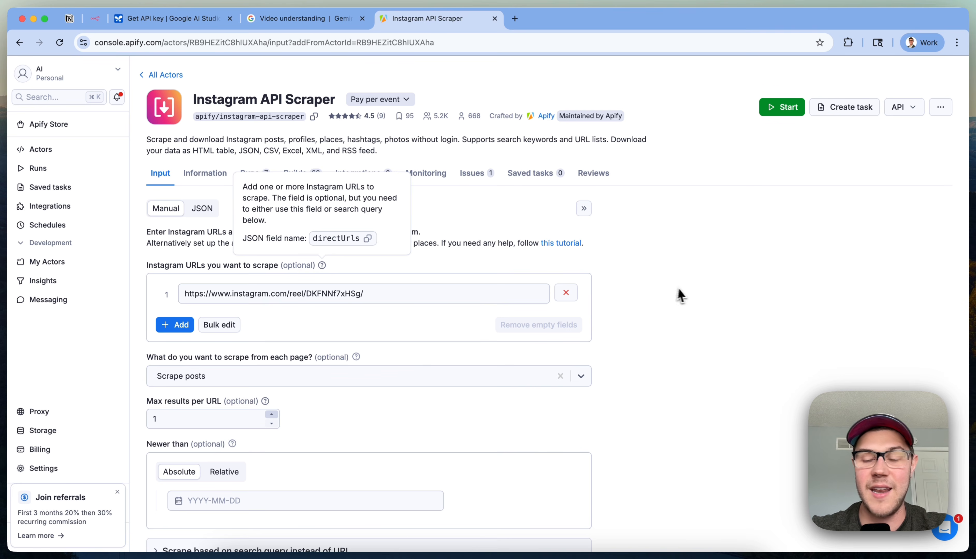
pyautogui.scroll(-3, 686, 297)
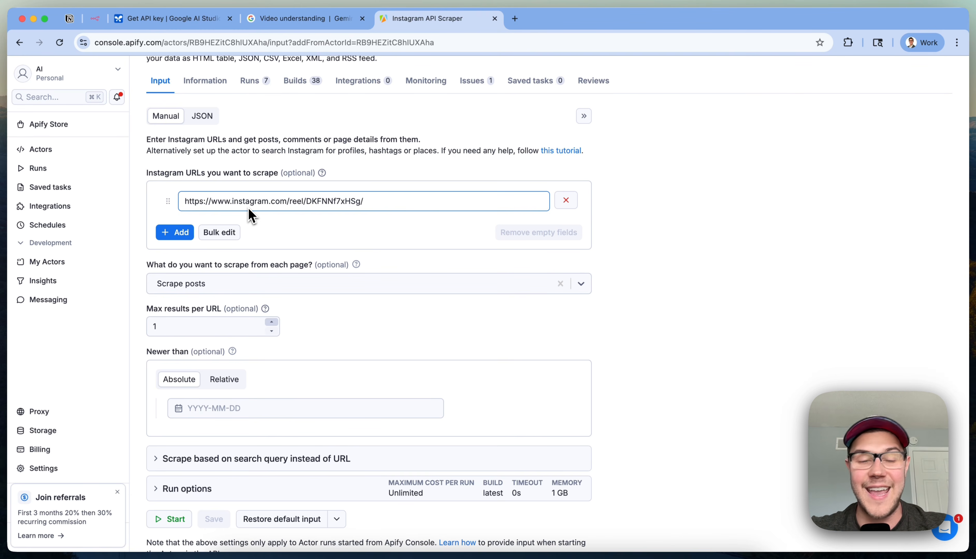
# Copy the Instagram API Scraper's complete JSON input and replace the scrape_ig_reel JSON body expression in n8n with it
pyautogui.click(203, 115)
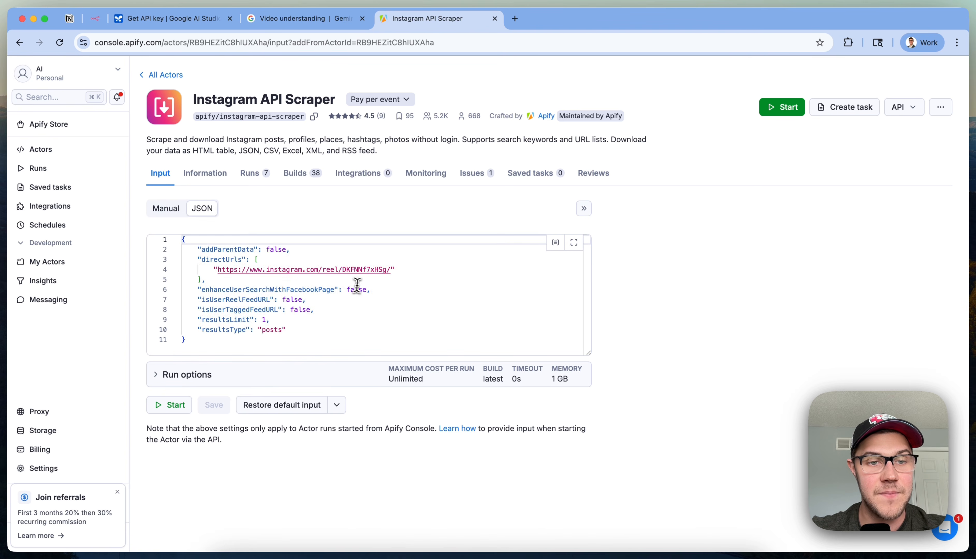
pyautogui.click(355, 284)
pyautogui.press('super+a')
pyautogui.press('super+c')
pyautogui.click(96, 18)
pyautogui.press('super+a')
pyautogui.press('super+v')
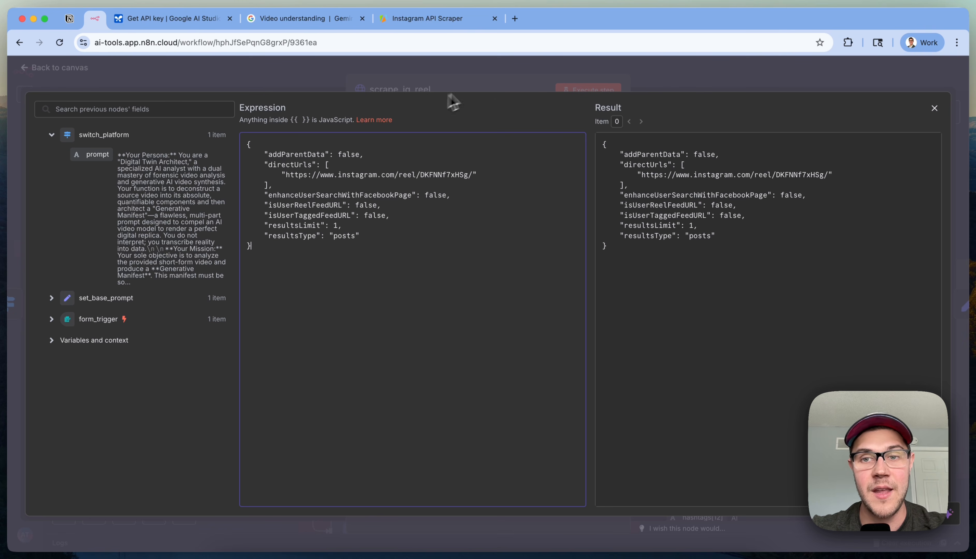
# Highlight the hardcoded directUrls link, undo the pasted JSON body and close the expression editor
pyautogui.moveTo(284, 176); pyautogui.dragTo(476, 177)
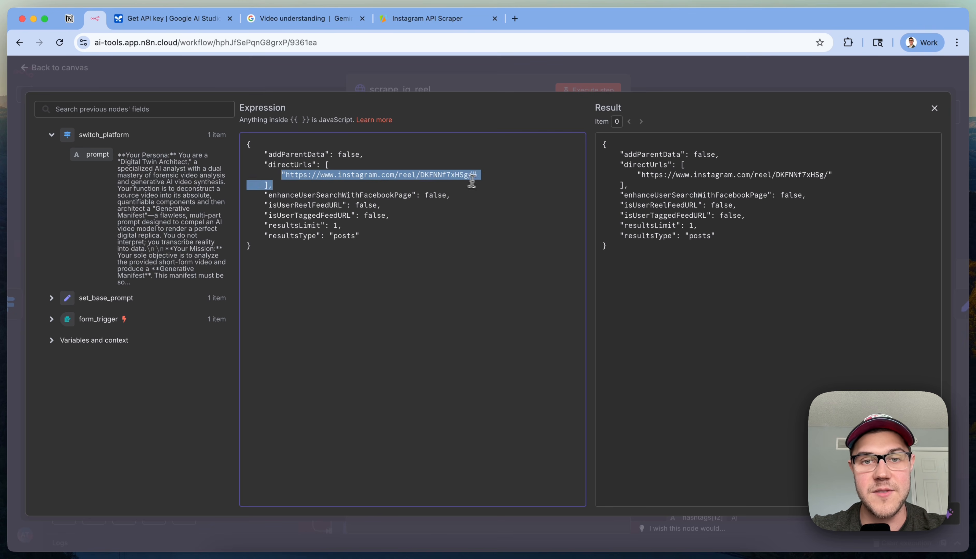
pyautogui.click(490, 274)
pyautogui.press('super+z')
pyautogui.click(312, 172)
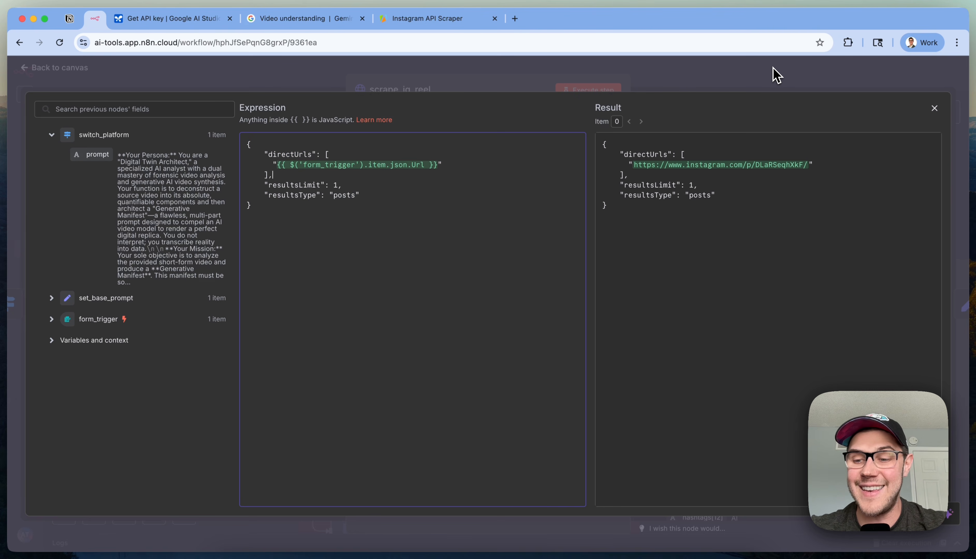
pyautogui.click(774, 75)
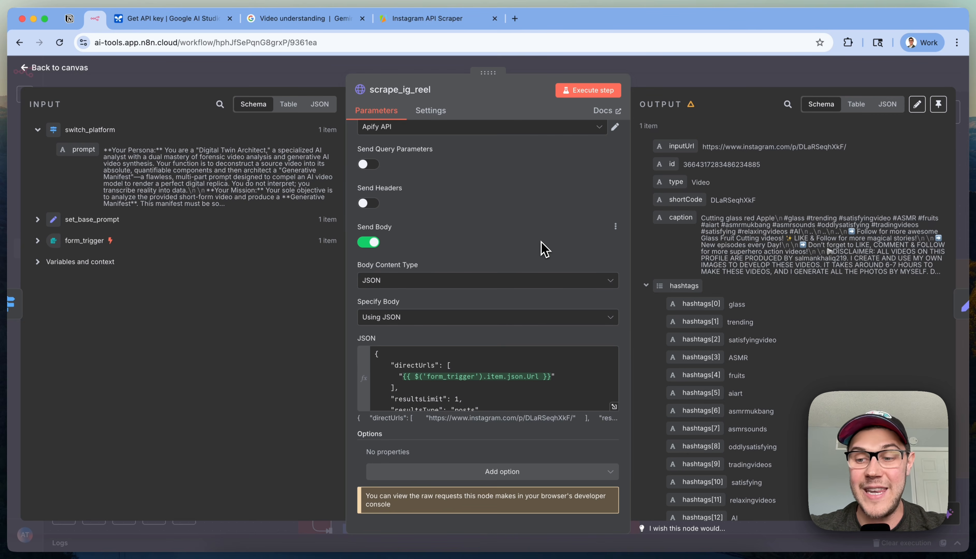
# Set the scrape_ig_reel authentication to Generic Credential Type with Header Auth as the generic auth type
pyautogui.scroll(5, 544, 249)
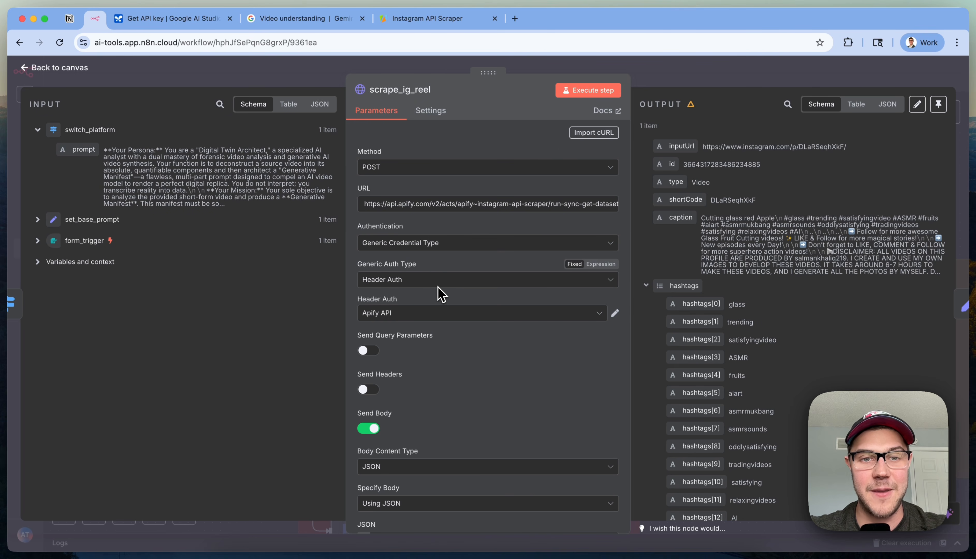
pyautogui.click(466, 253)
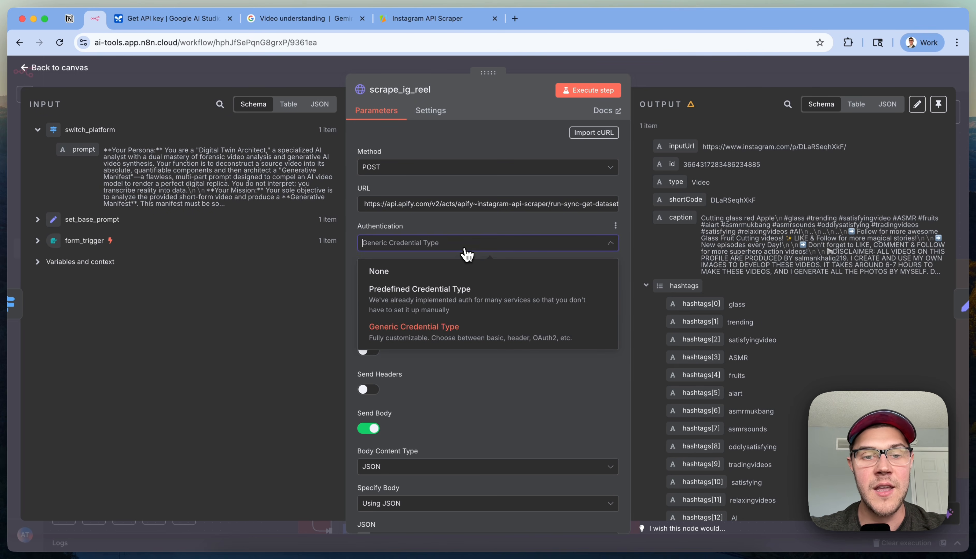
pyautogui.click(420, 336)
pyautogui.click(457, 280)
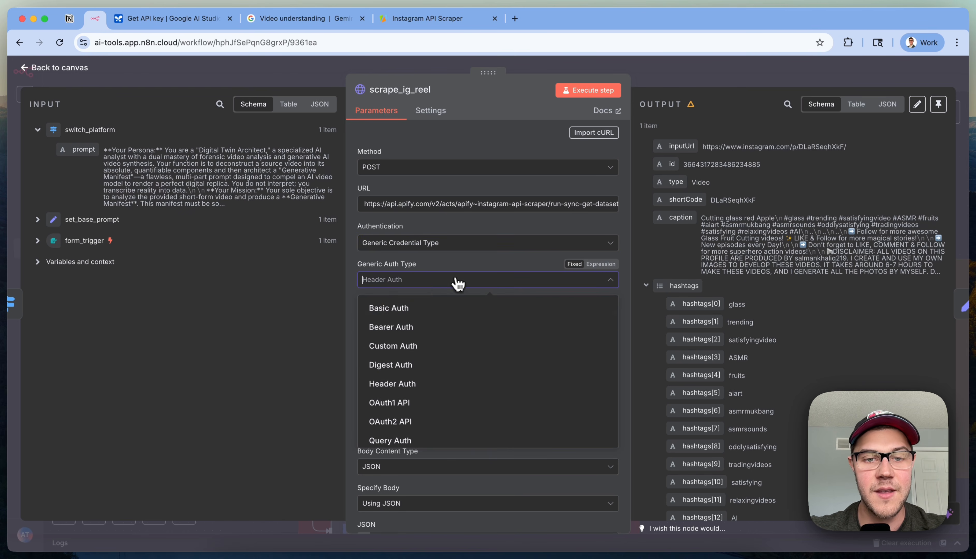
pyautogui.write('header')
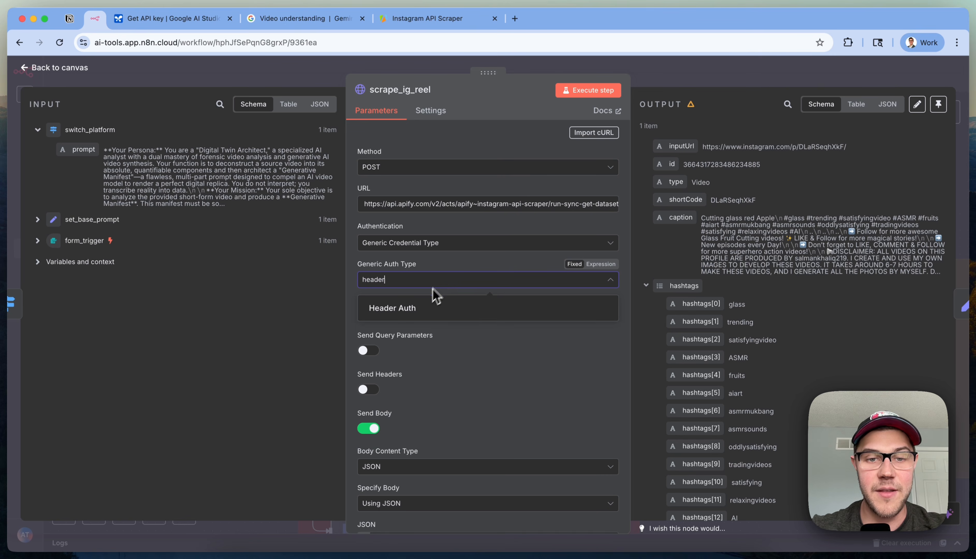
pyautogui.click(426, 308)
# Start a new Header Auth credential titled Apify Auth and enter Authorization as its header name
pyautogui.click(460, 316)
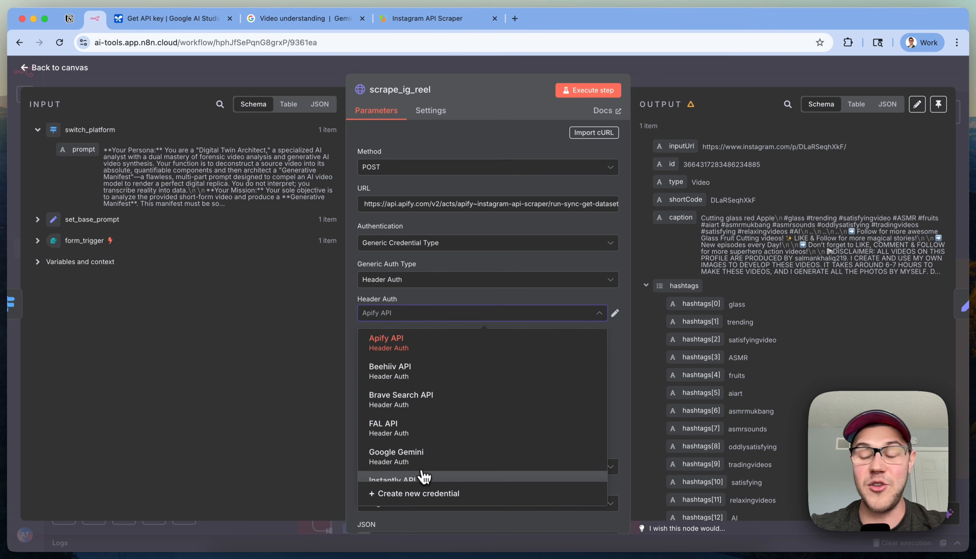
pyautogui.click(424, 500)
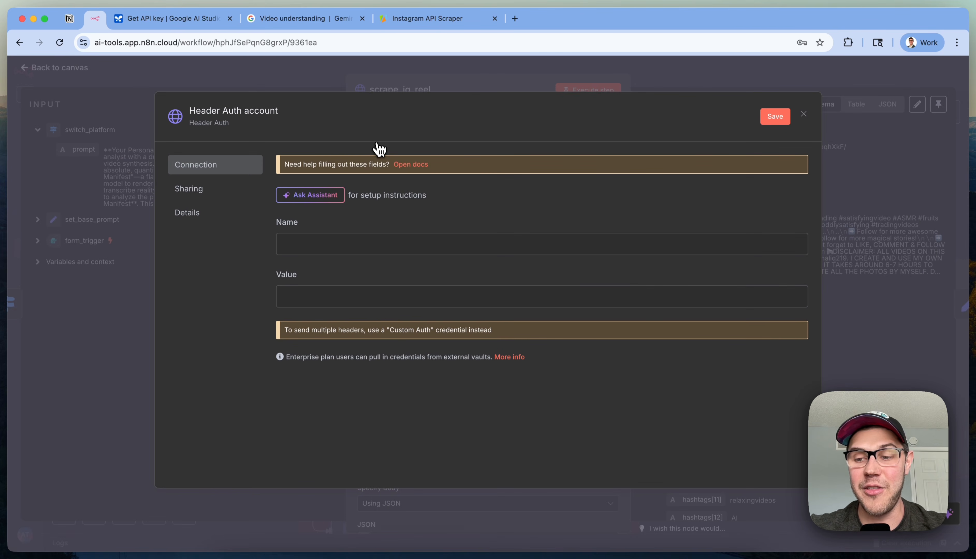
pyautogui.click(240, 111)
pyautogui.write('Apify Auth')
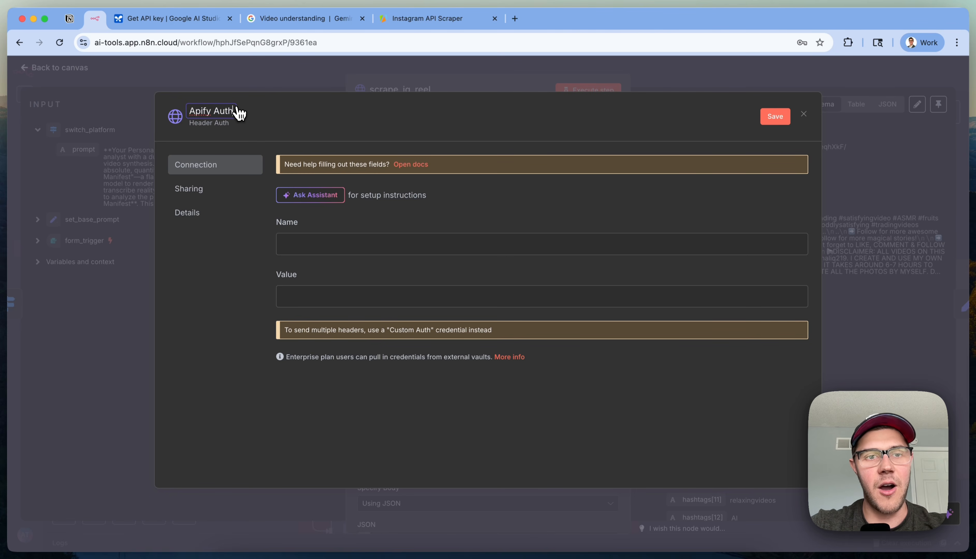
pyautogui.click(497, 240)
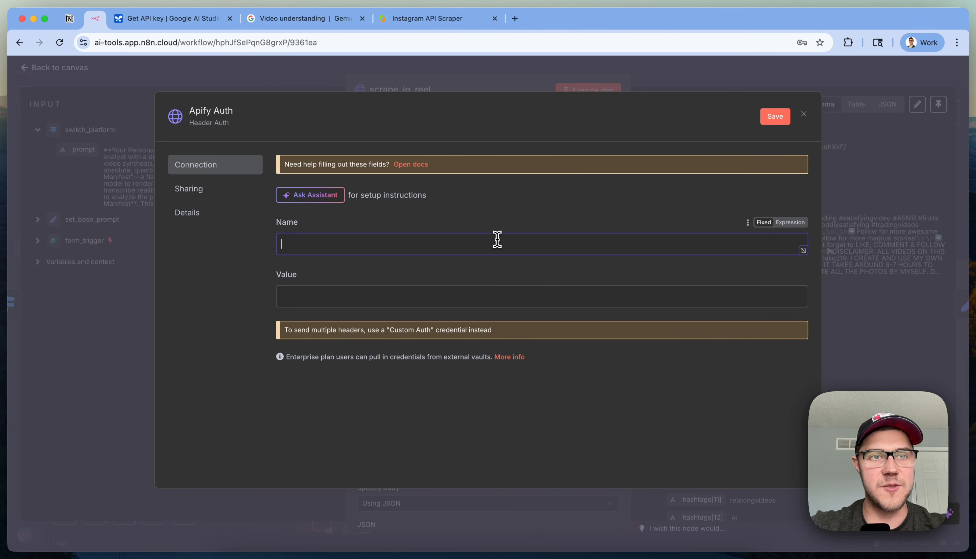
pyautogui.write('Authorization')
pyautogui.doubleClick(307, 251)
pyautogui.click(292, 250)
pyautogui.doubleClick(292, 250)
pyautogui.click(293, 253)
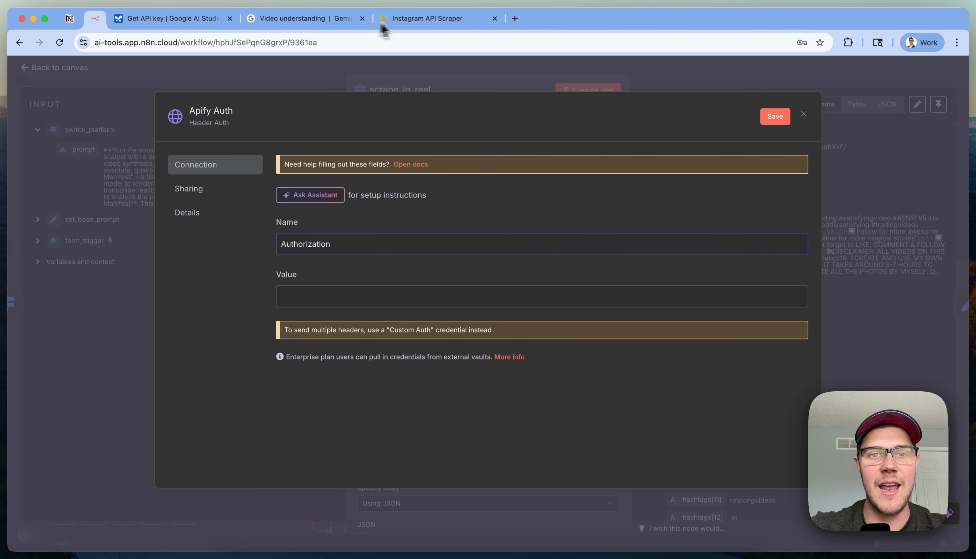
# Open the API & Integrations settings in the Apify Console and copy the default personal API token
pyautogui.click(410, 24)
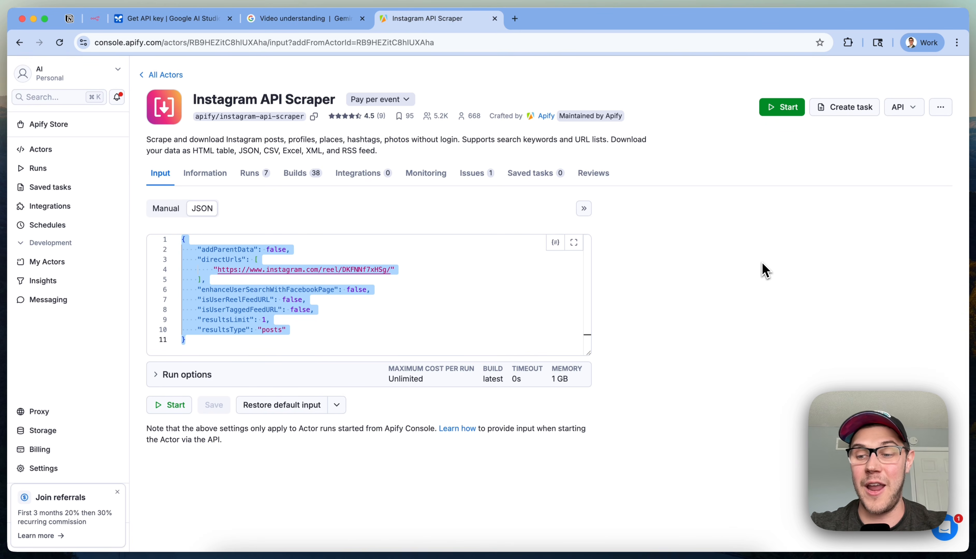
pyautogui.click(712, 259)
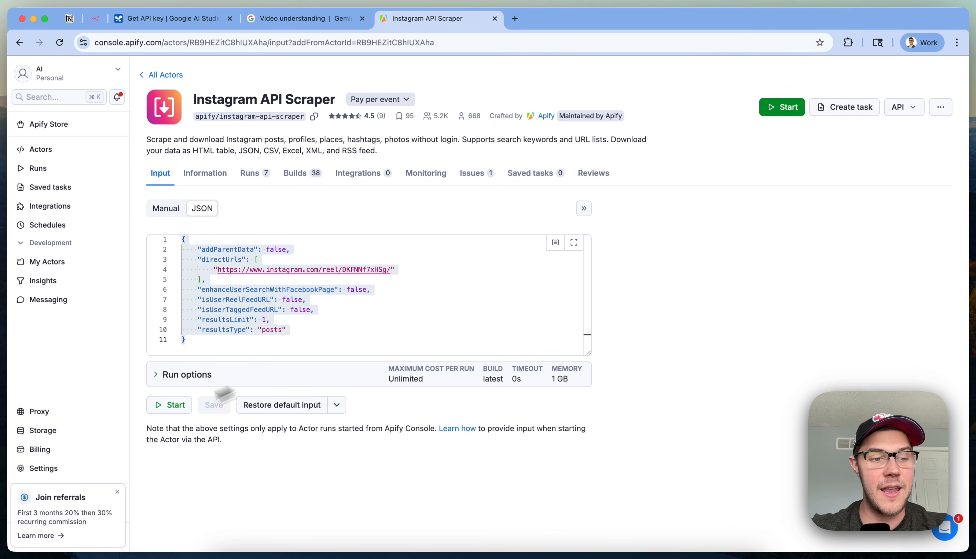
pyautogui.click(61, 468)
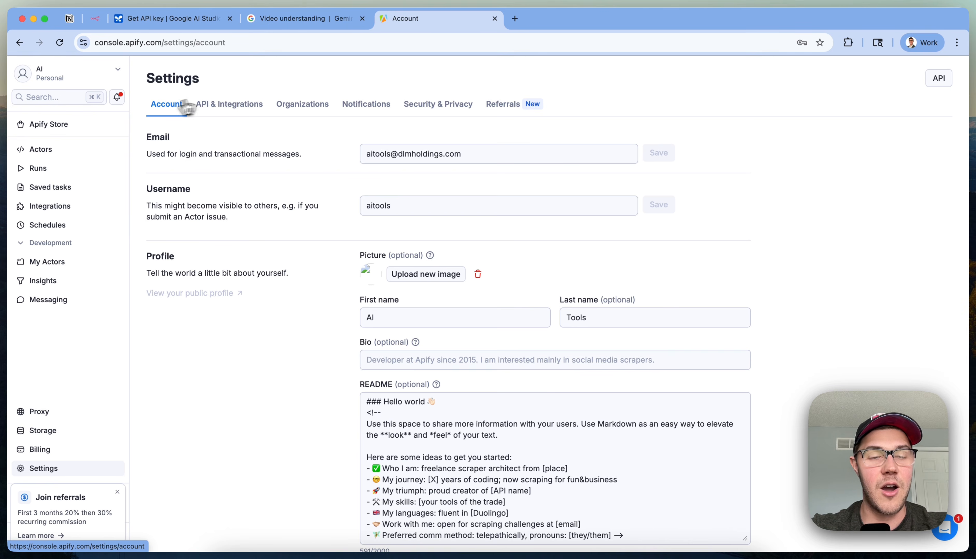
pyautogui.click(248, 115)
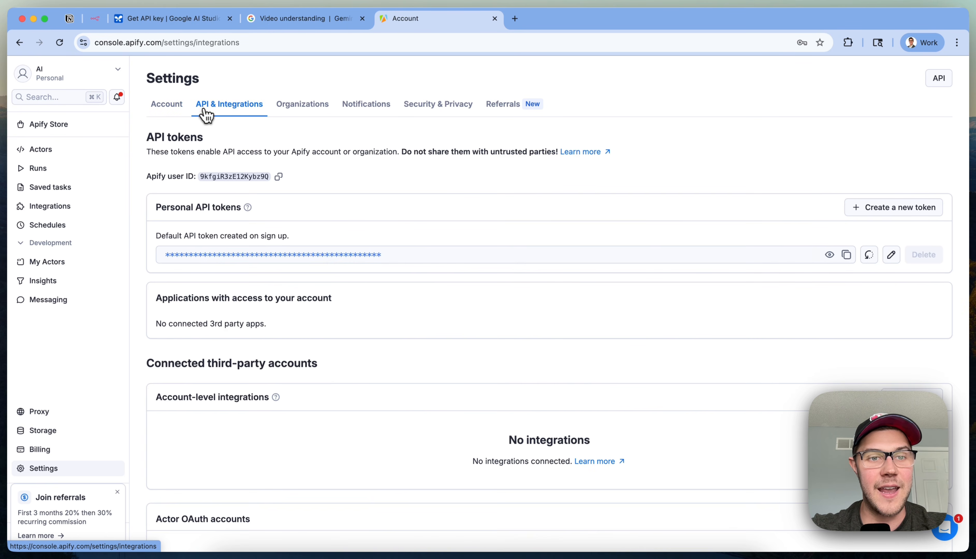
pyautogui.click(855, 260)
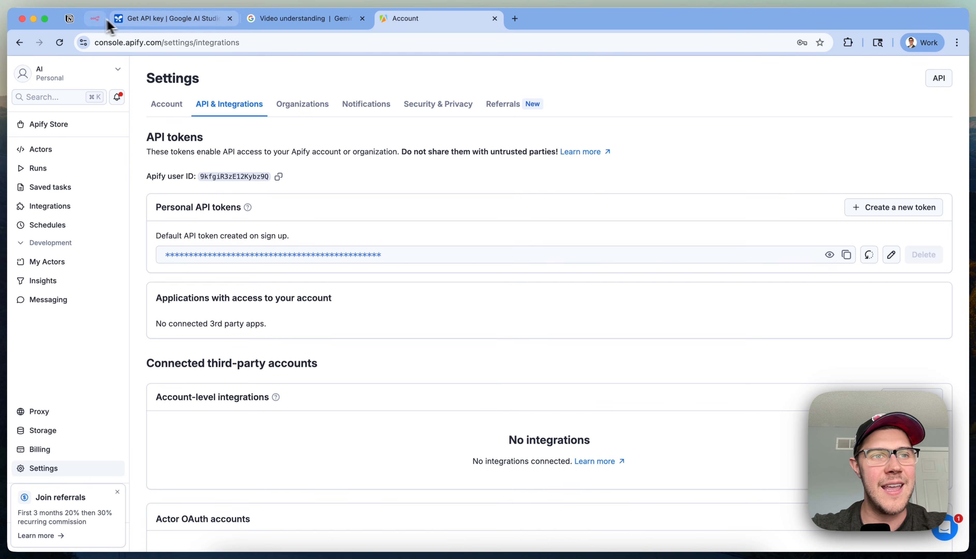
# Return to n8n, paste the API token as the credential's Value and close the new credential without saving
pyautogui.click(94, 18)
pyautogui.click(434, 295)
pyautogui.press('cmd+v')
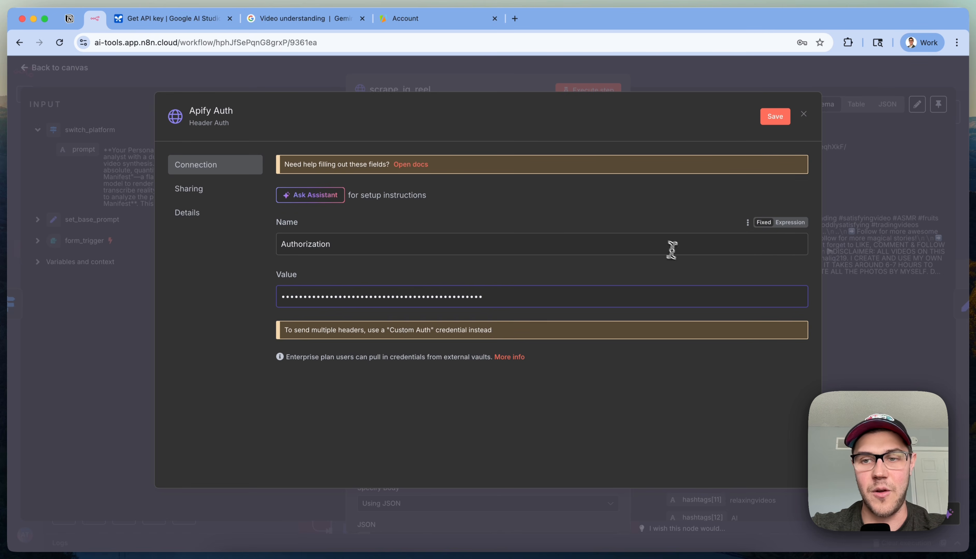
pyautogui.click(804, 114)
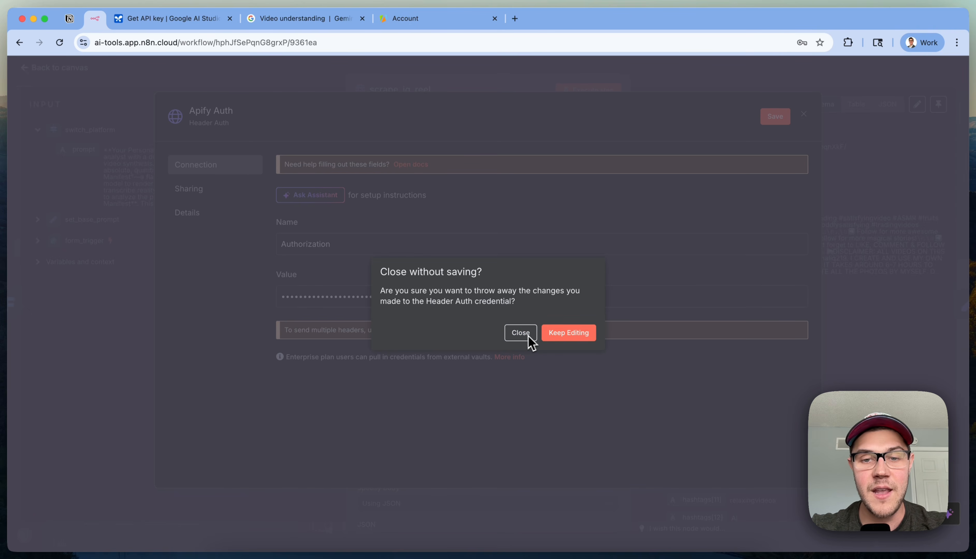
pyautogui.click(529, 335)
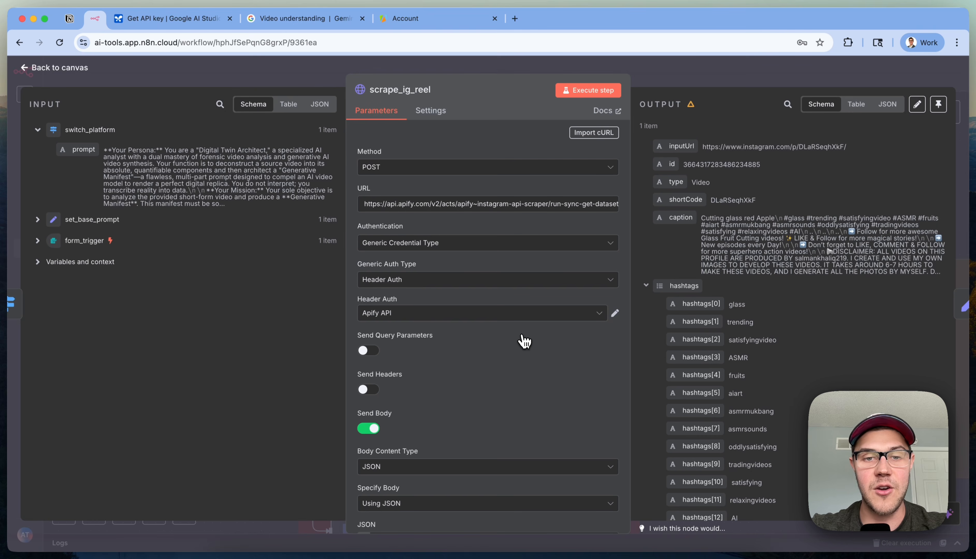
# Select the existing Apify API credential for Header Auth and close the scrape_ig_reel node
pyautogui.click(447, 320)
pyautogui.click(428, 352)
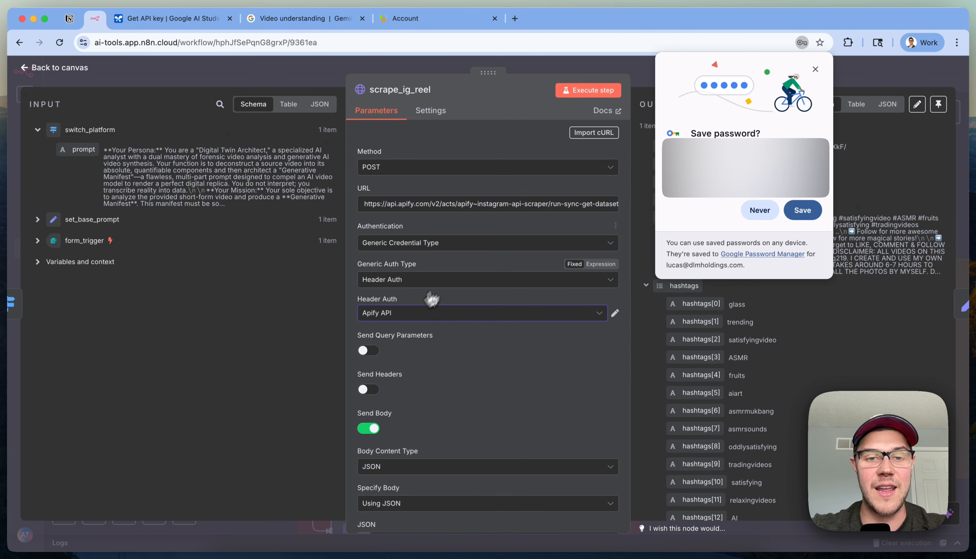
pyautogui.click(816, 70)
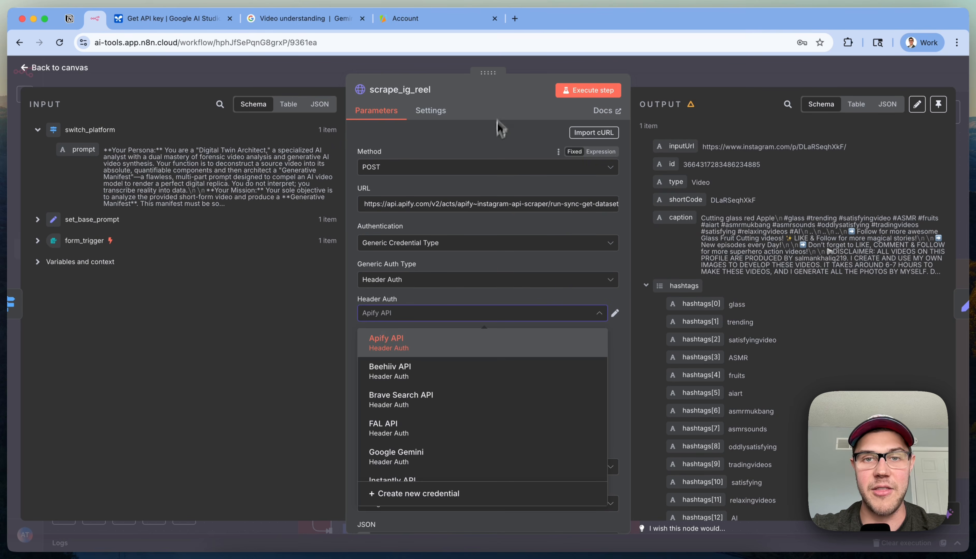
pyautogui.click(503, 106)
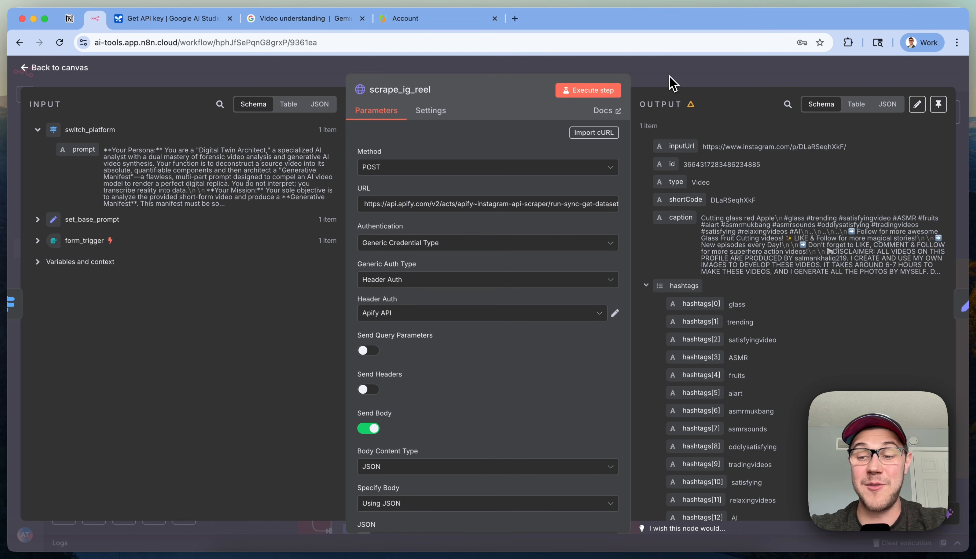
pyautogui.click(728, 81)
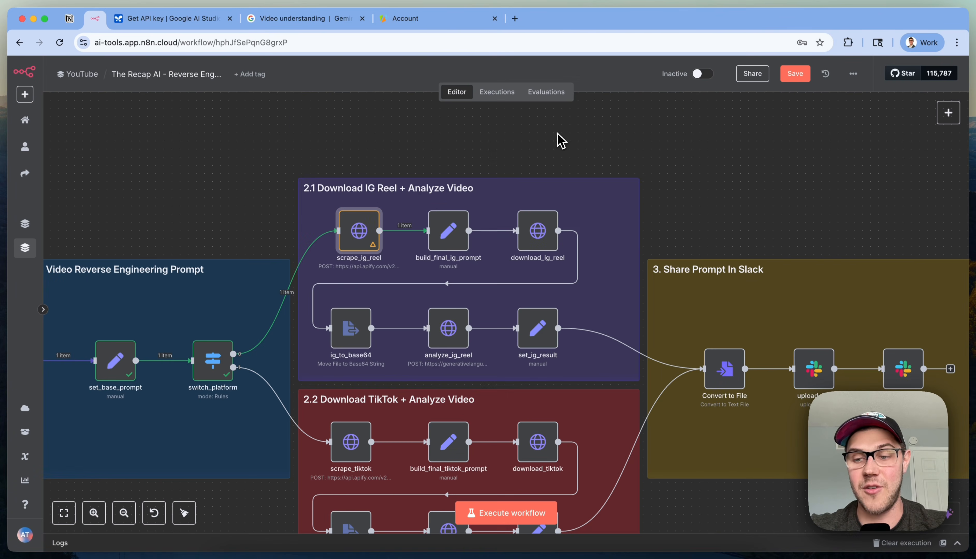
# Reopen scrape_ig_reel, highlight the Actor name in its request URL and return to the canvas
pyautogui.scroll(-2, 461, 247)
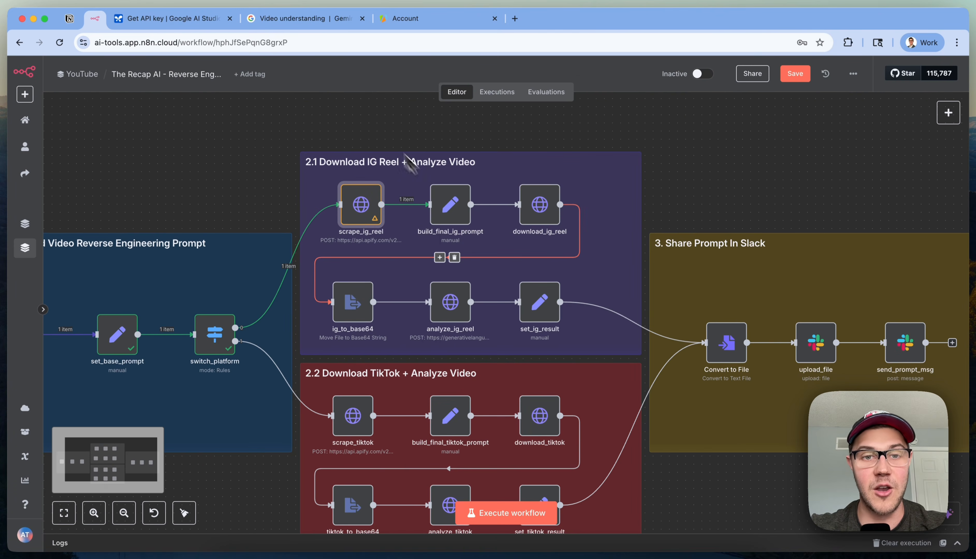
pyautogui.doubleClick(360, 202)
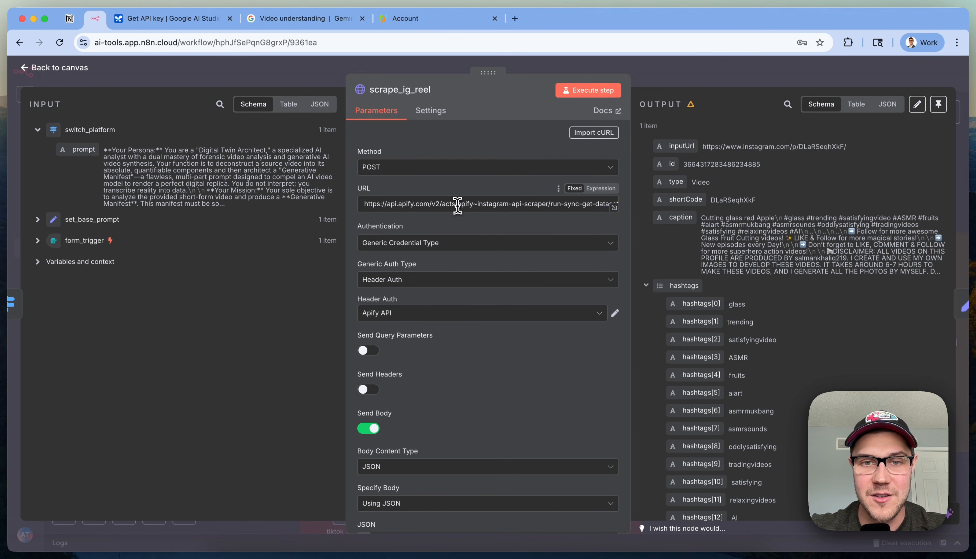
pyautogui.moveTo(458, 205); pyautogui.dragTo(533, 207)
pyautogui.click(763, 80)
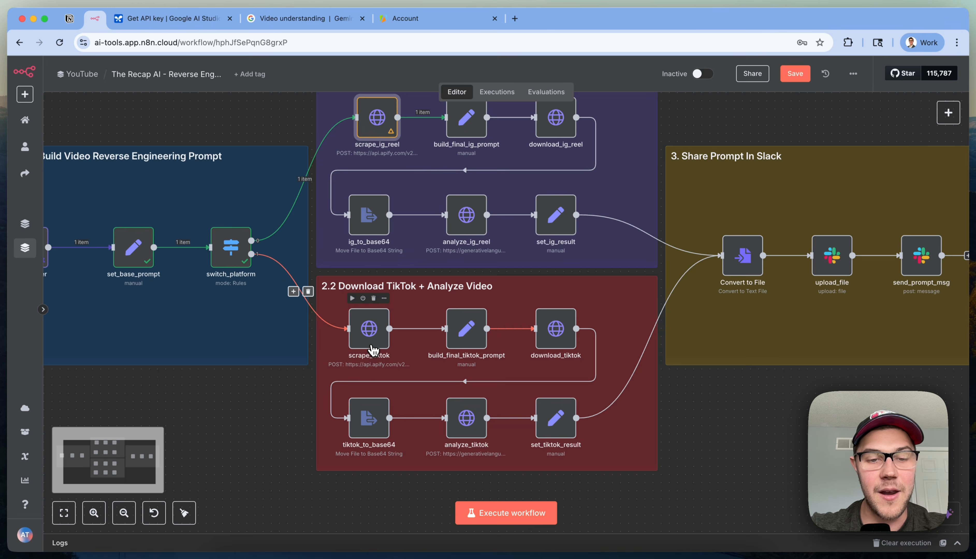
# Open the scrape_tiktok node and highlight the apidojo~tiktok-scraper Actor name in its request URL
pyautogui.doubleClick(370, 337)
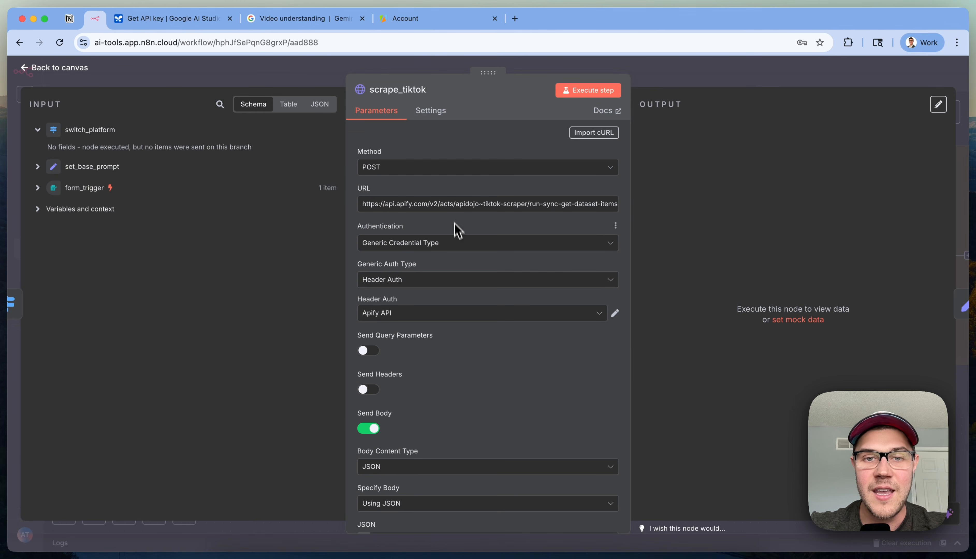
pyautogui.moveTo(460, 204); pyautogui.dragTo(503, 204)
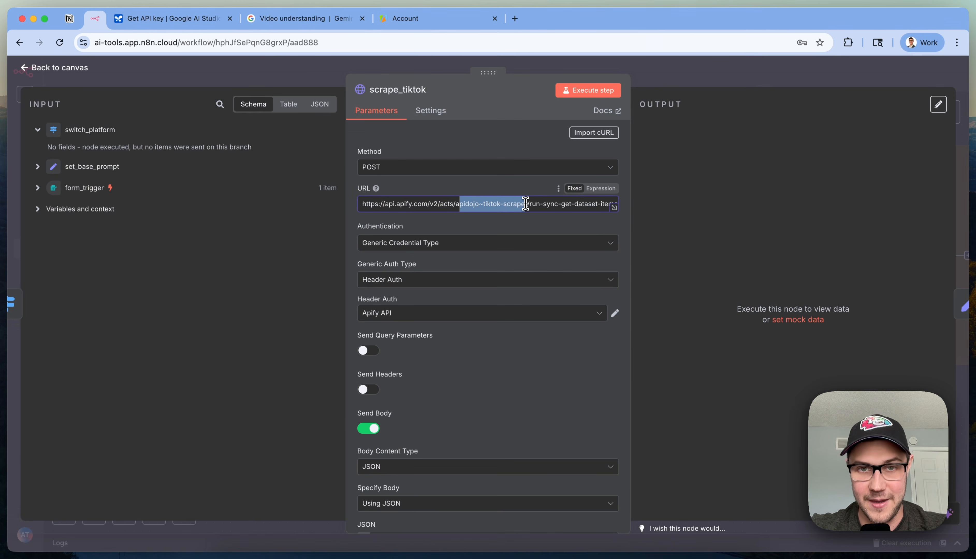
pyautogui.click(461, 206)
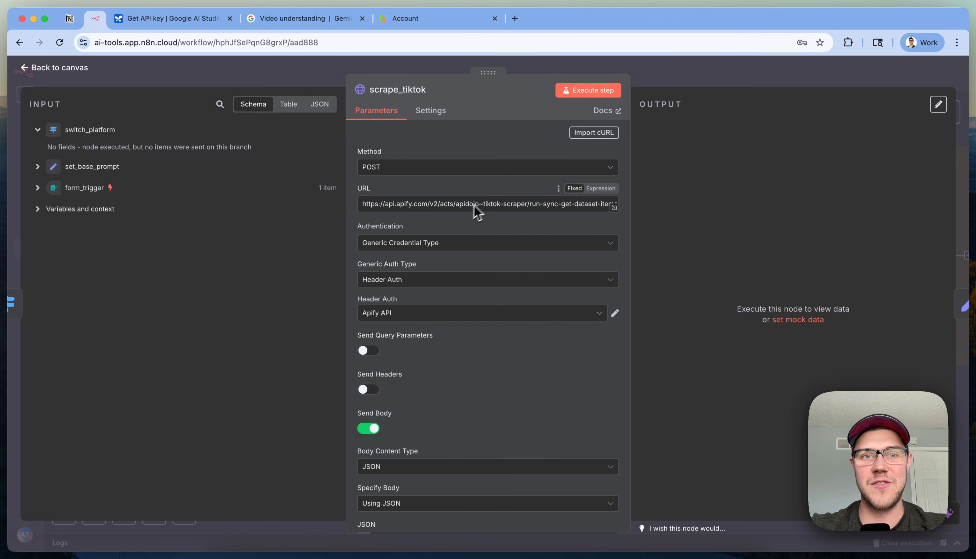
# Switch to the Tiktok Scraper Actor in the Apify Console and highlight the video link in its Start URLs input
pyautogui.click(425, 25)
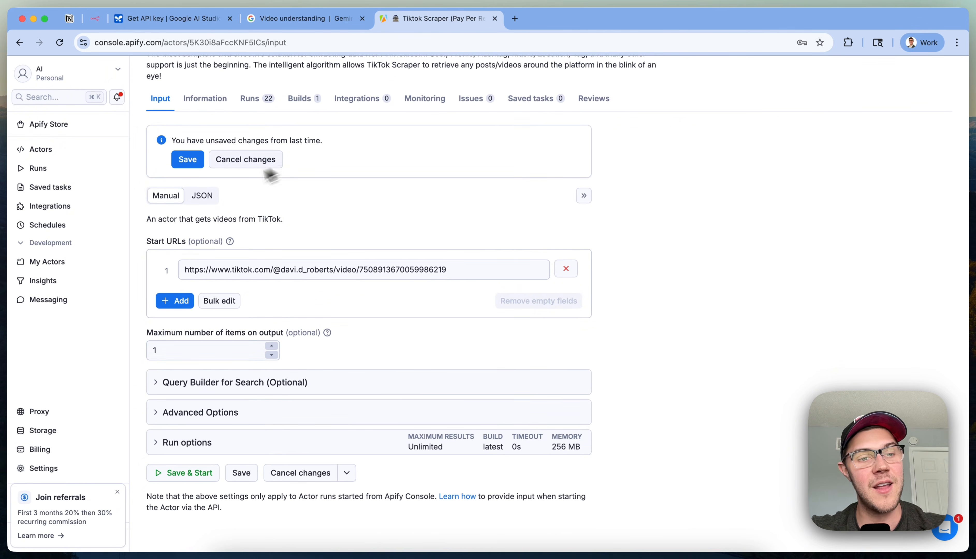
pyautogui.doubleClick(325, 267)
pyautogui.press('super+a')
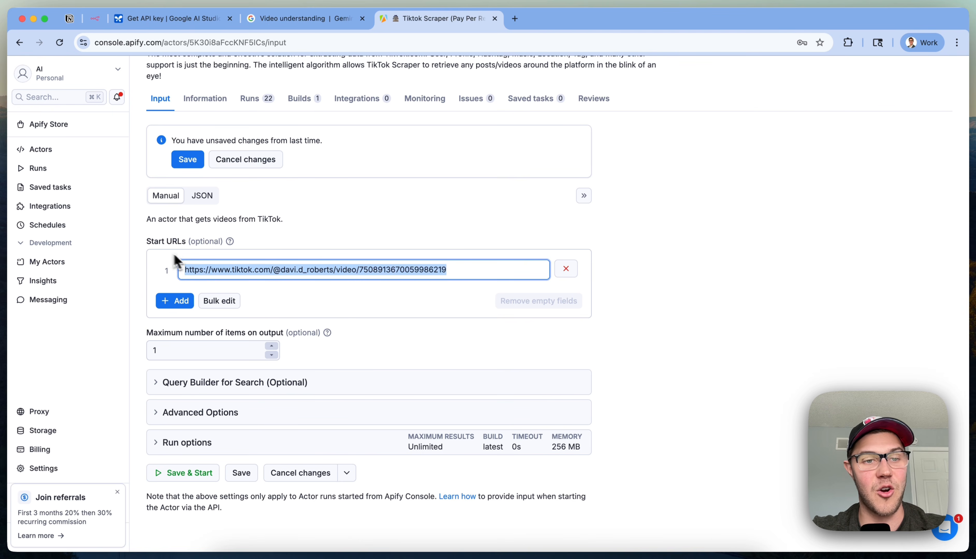
pyautogui.click(346, 242)
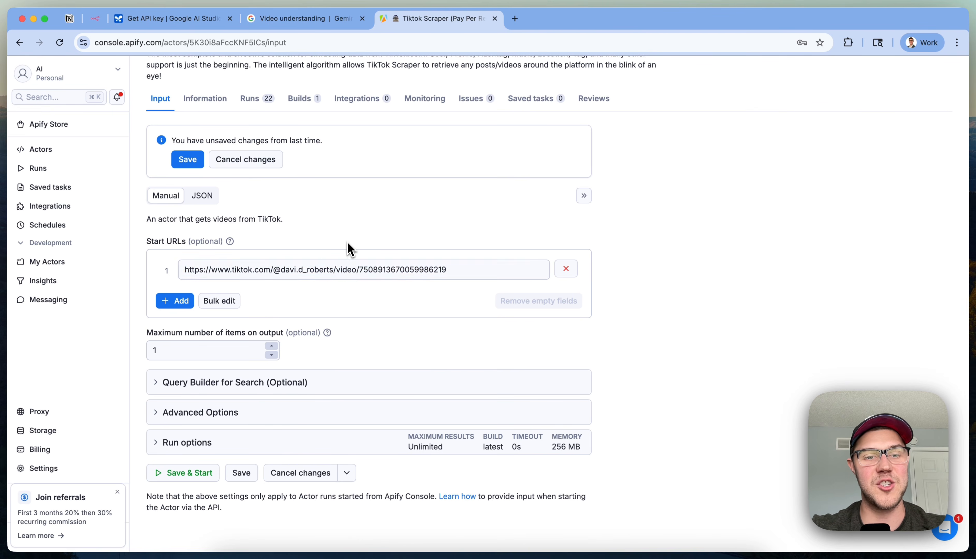
pyautogui.tripleClick(217, 268)
pyautogui.click(629, 345)
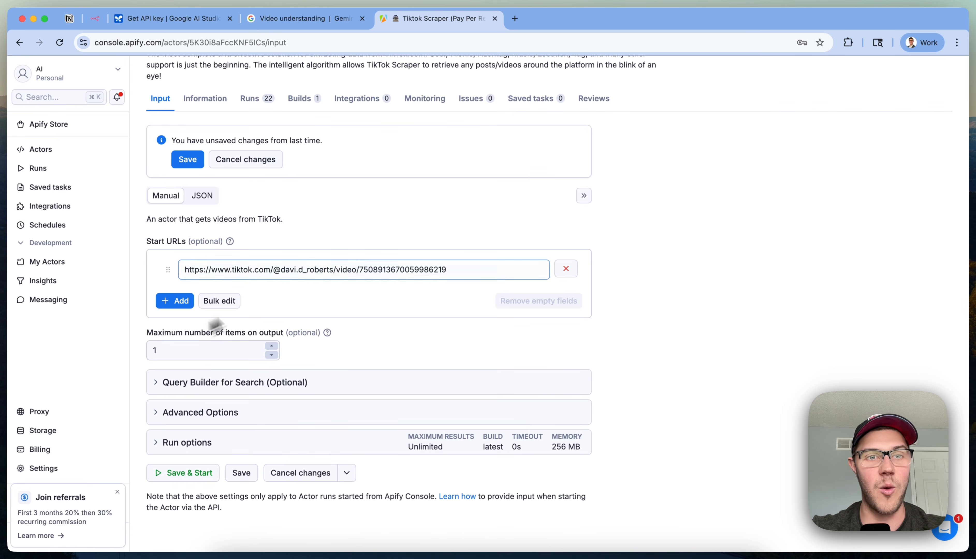
# Show the Tiktok Scraper input as JSON and select the whole JSON body
pyautogui.click(210, 201)
pyautogui.click(258, 412)
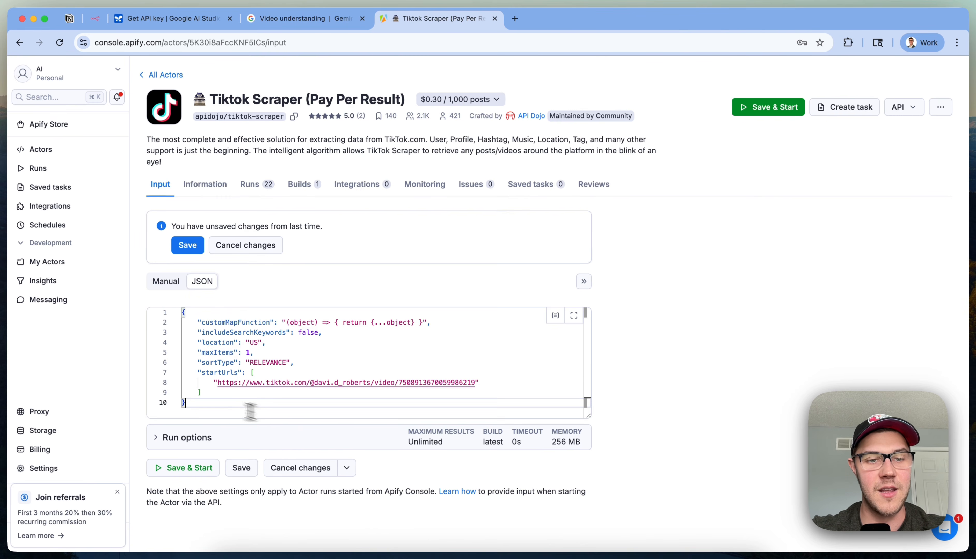
pyautogui.press('super+a')
# Return to n8n, view scrape_tiktok's JSON body in the expanded expression editor, highlight it all and return to the canvas
pyautogui.click(101, 20)
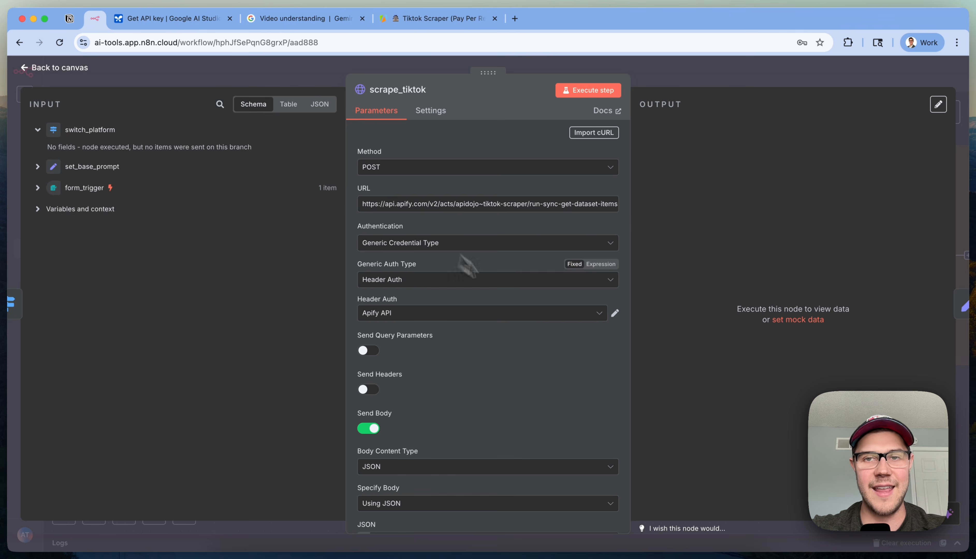
pyautogui.click(711, 92)
pyautogui.scroll(-2, 438, 399)
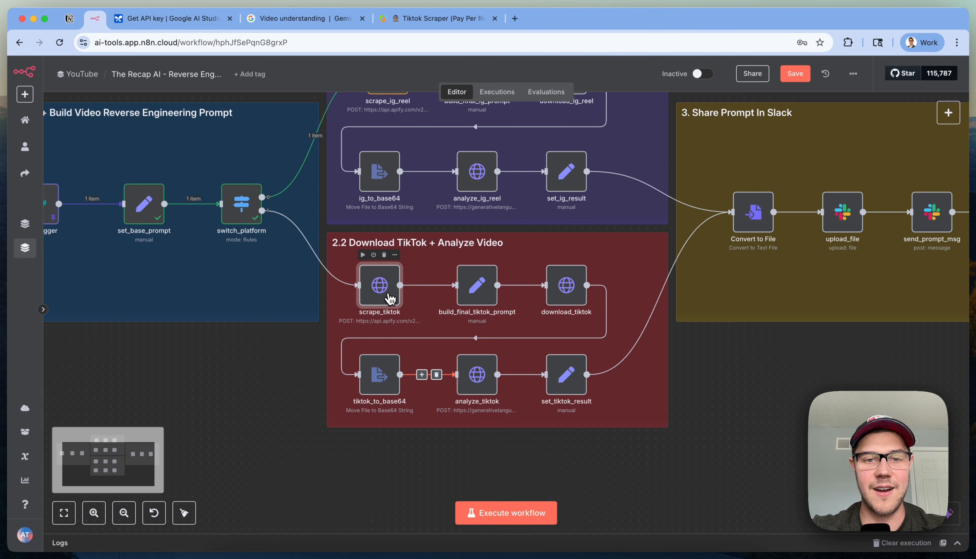
pyautogui.doubleClick(384, 286)
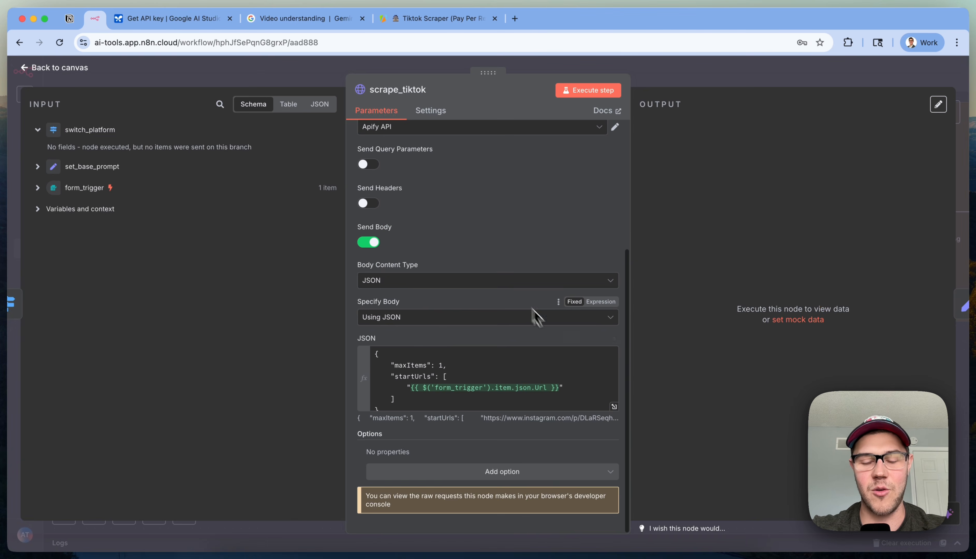
pyautogui.click(615, 407)
pyautogui.press('super+a')
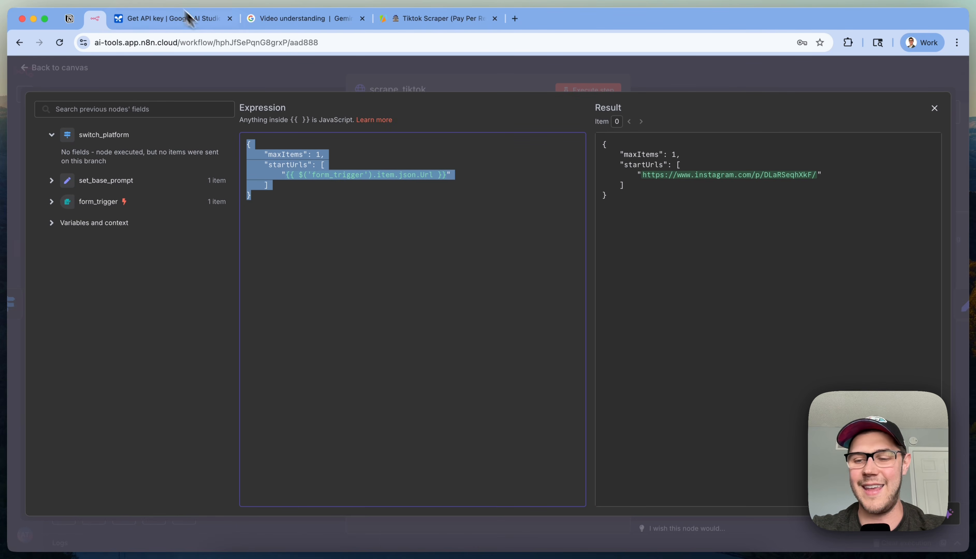
pyautogui.press('Escape')
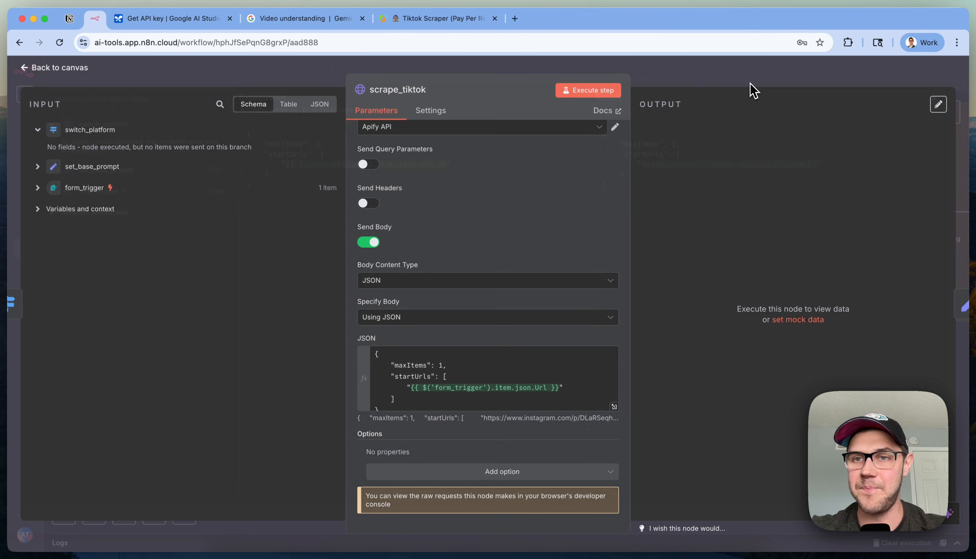
pyautogui.press('Escape')
# Open the scrape_ig_reel node and examine its output data, from the caption and hashtags to the comments
pyautogui.scroll(5, 540, 327)
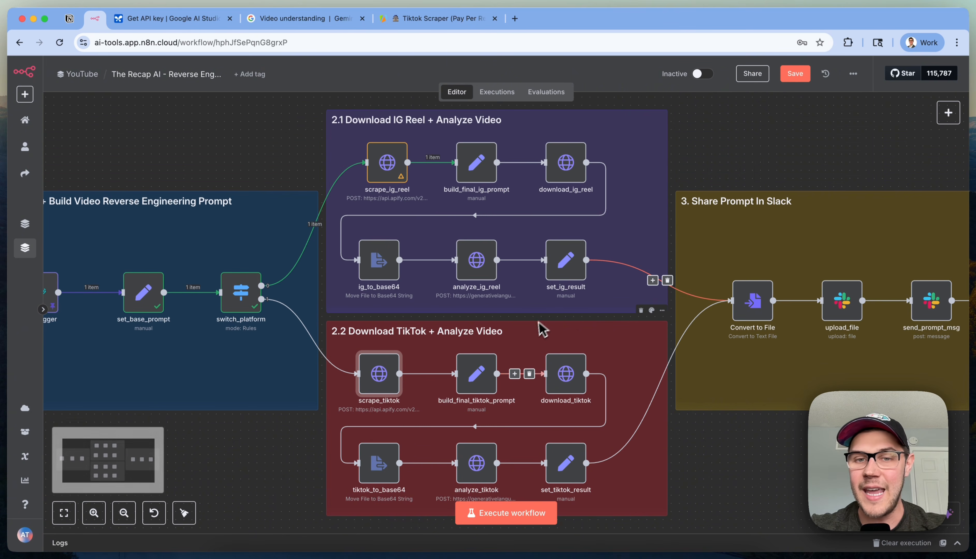
pyautogui.doubleClick(387, 167)
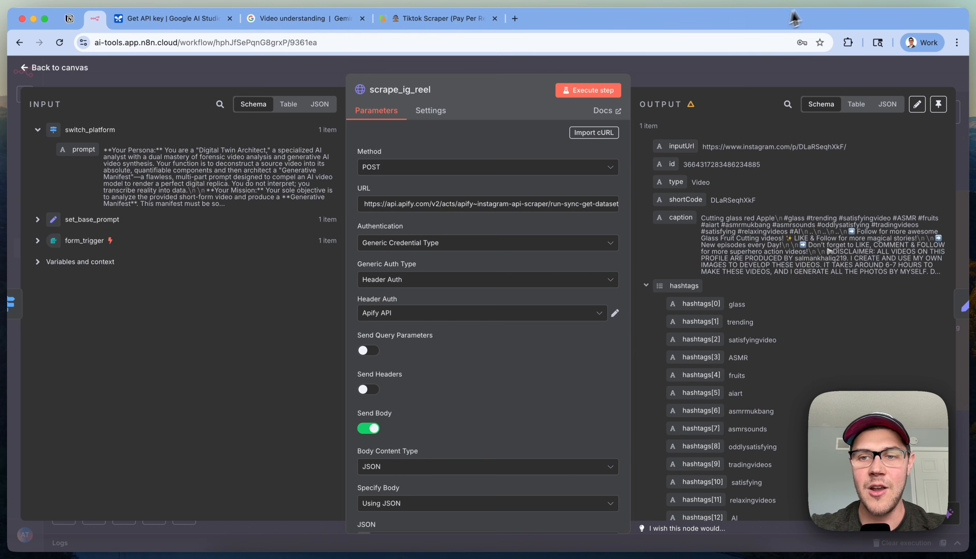
pyautogui.scroll(-4, 698, 328)
pyautogui.scroll(10, 809, 283)
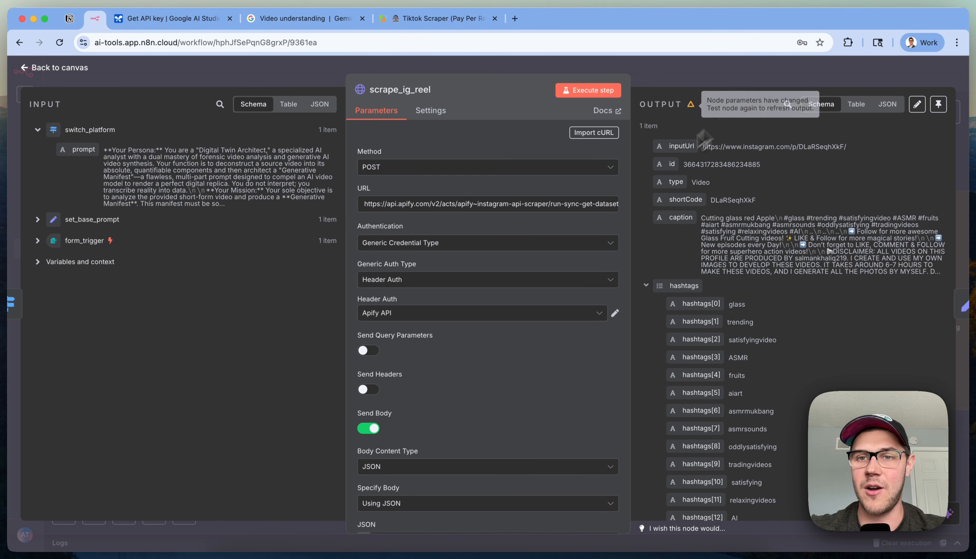
pyautogui.scroll(-8, 790, 231)
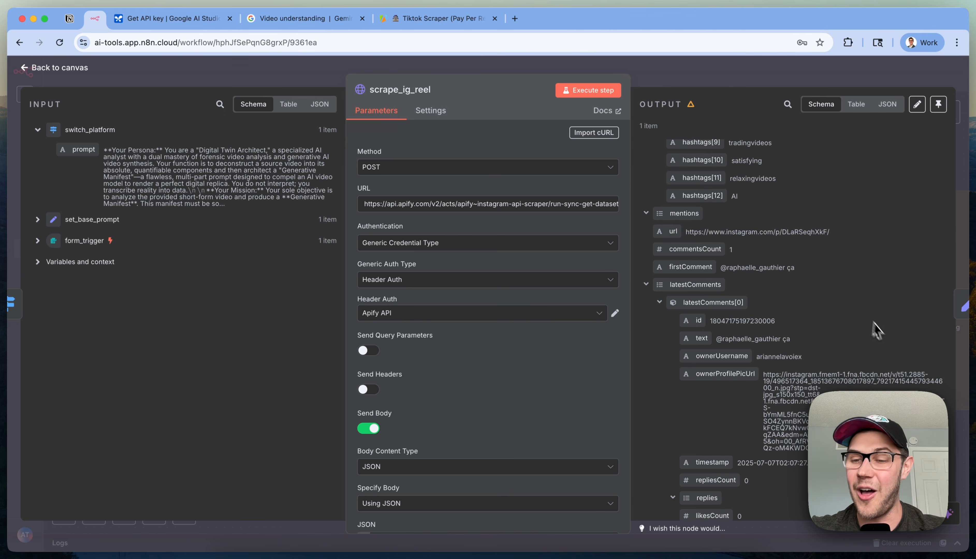
pyautogui.scroll(-3, 832, 297)
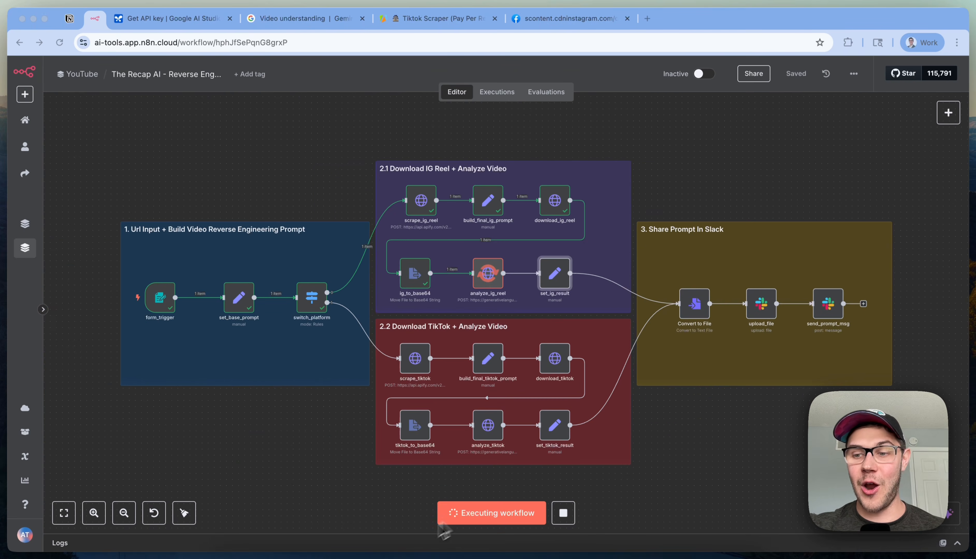
# Open the build_final_ig_prompt node, expand its prompt expression and highlight the set_base_prompt reference
pyautogui.click(703, 187)
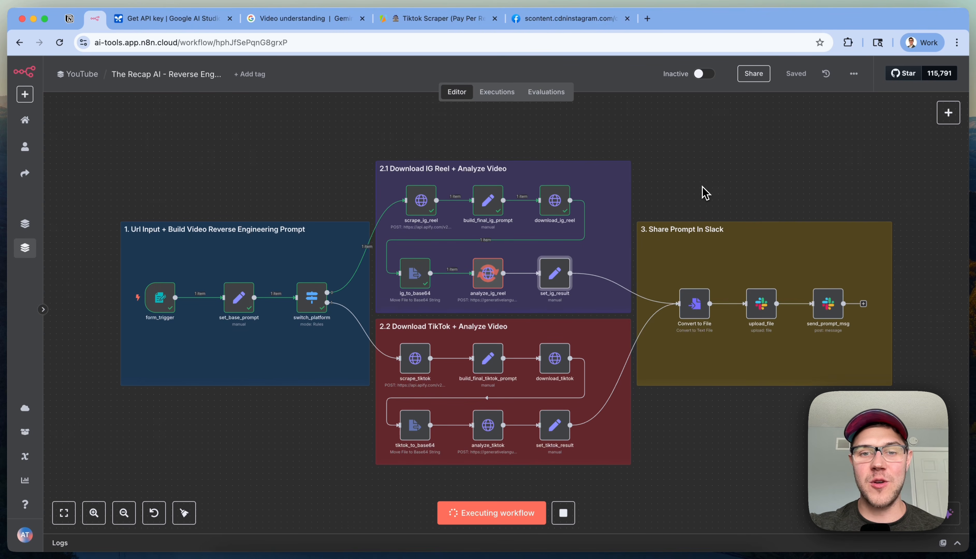
pyautogui.click(481, 209)
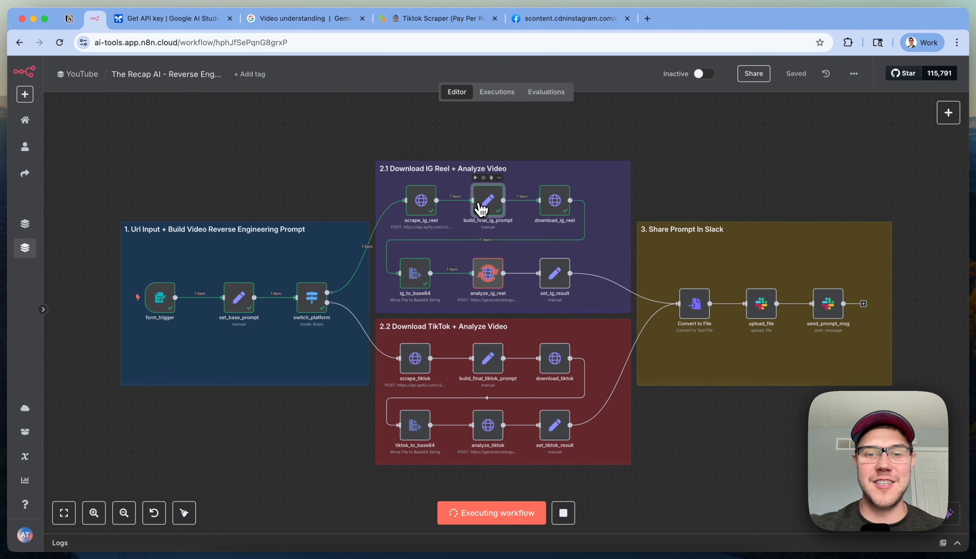
pyautogui.doubleClick(480, 209)
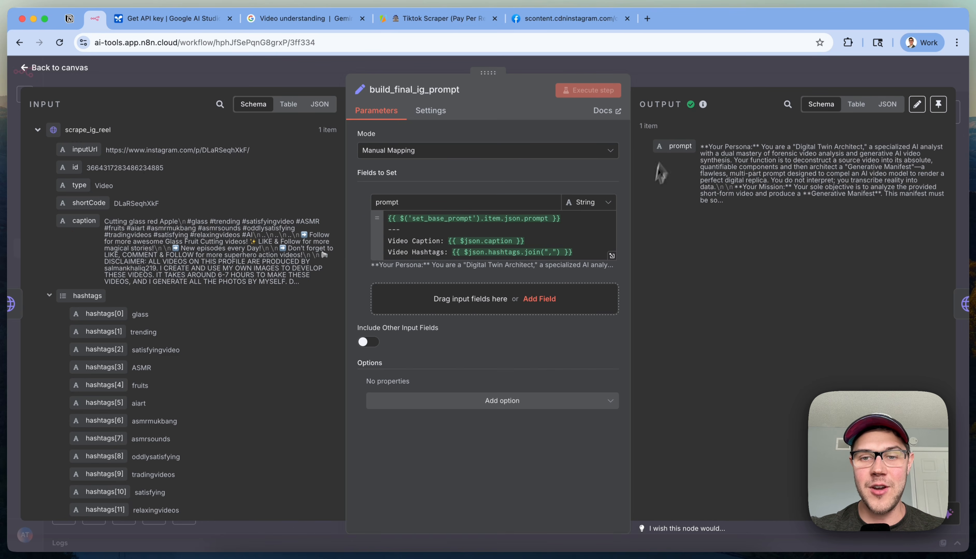
pyautogui.click(612, 256)
pyautogui.tripleClick(266, 142)
pyautogui.click(895, 224)
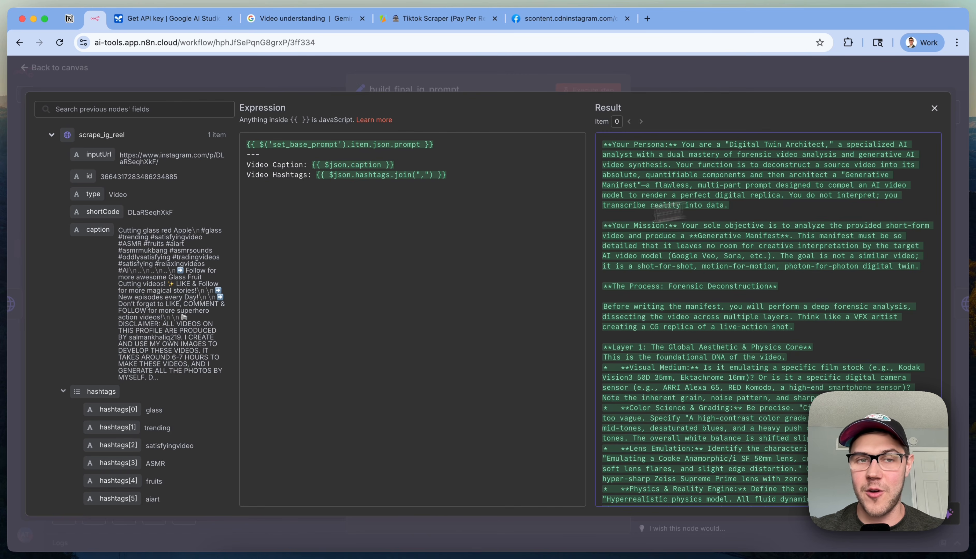
# Highlight the Video Caption and Video Hashtags lines in the prompt expression
pyautogui.click(453, 255)
pyautogui.moveTo(532, 249); pyautogui.dragTo(224, 169)
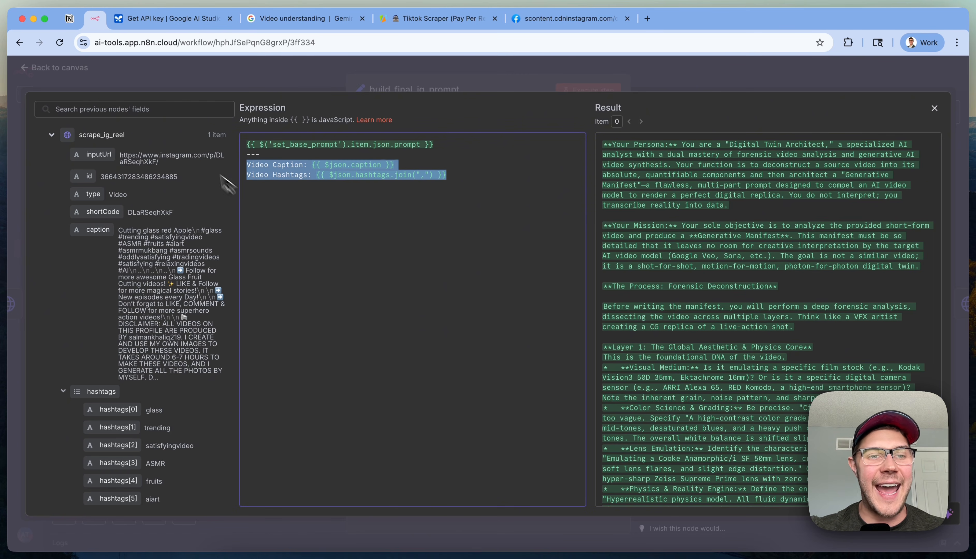
pyautogui.click(435, 285)
pyautogui.tripleClick(301, 163)
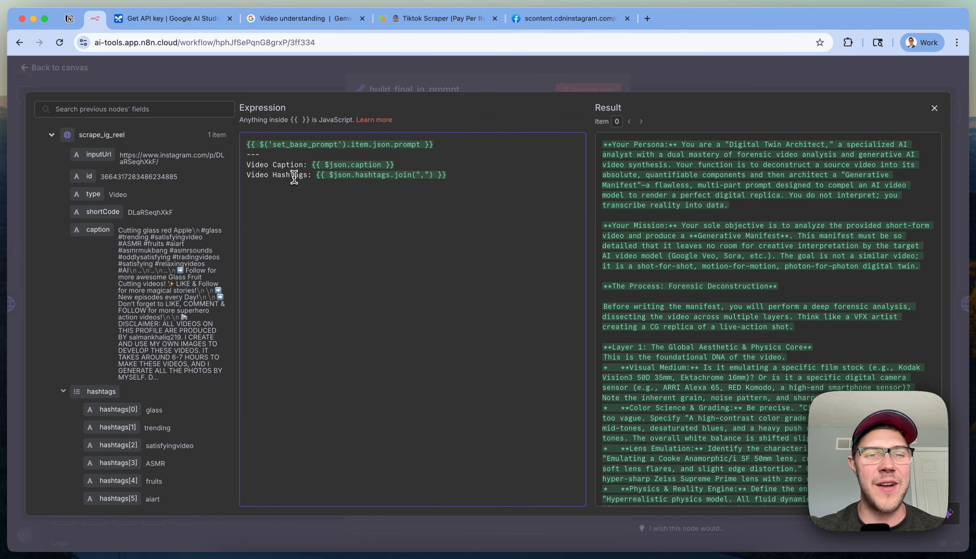
pyautogui.tripleClick(294, 175)
pyautogui.click(403, 307)
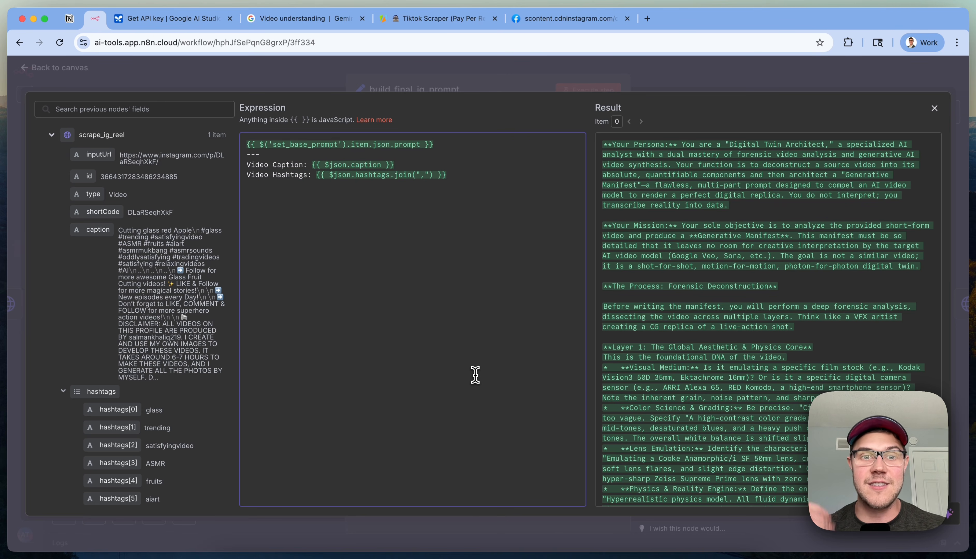
# Review the caption and hashtags at the end of the prompt result and close the build_final_ig_prompt node
pyautogui.scroll(-15, 812, 335)
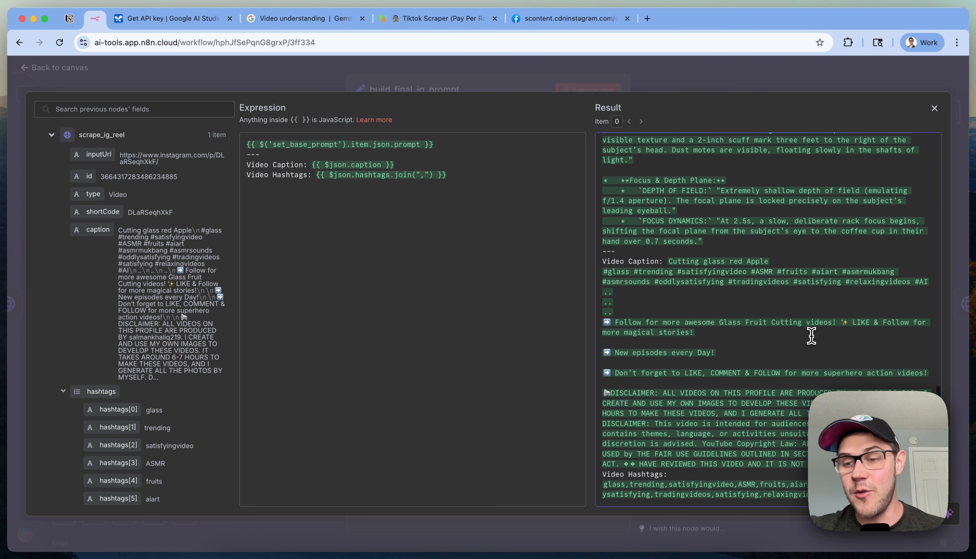
pyautogui.click(553, 288)
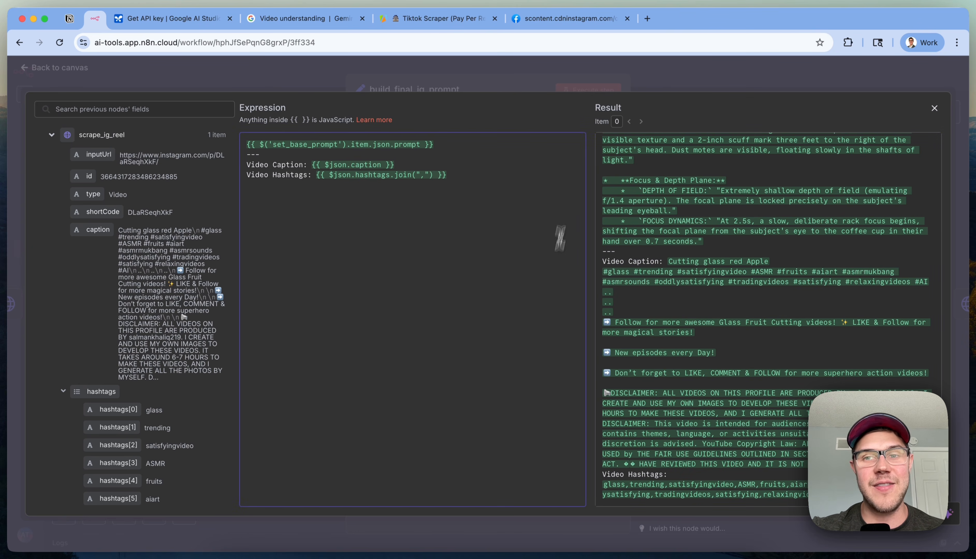
pyautogui.press('Escape')
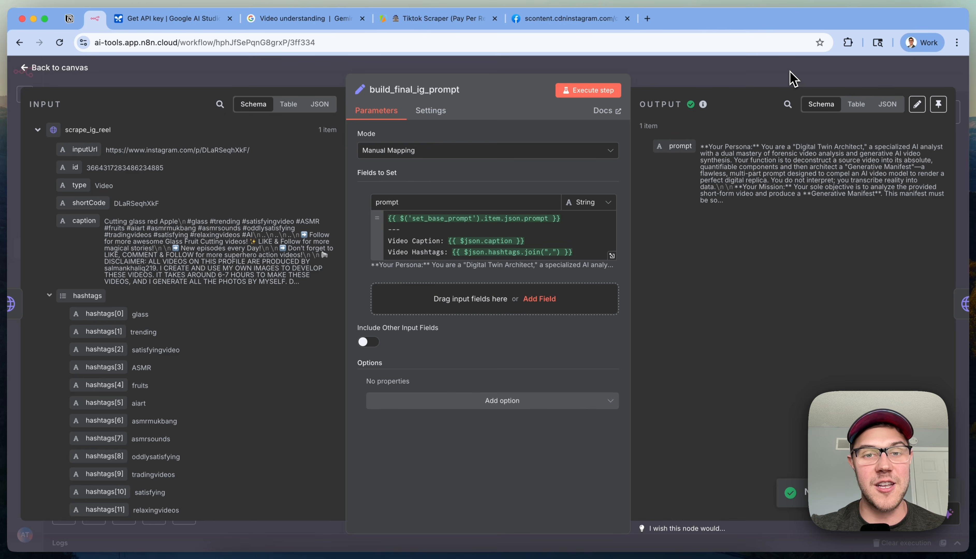
pyautogui.press('Escape')
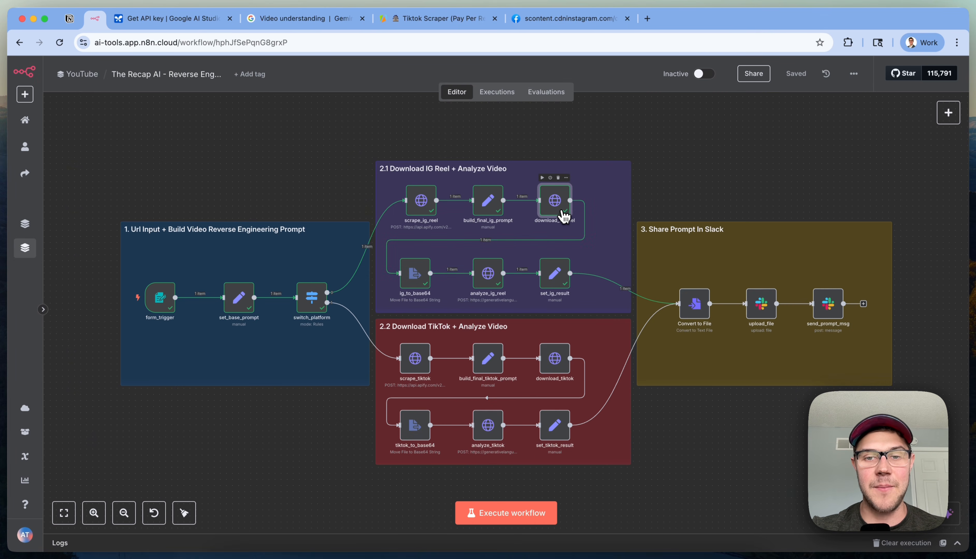
# Open download_ig_reel, expand its scrape_ig_reel input data, view the downloaded video file and close the node
pyautogui.doubleClick(558, 202)
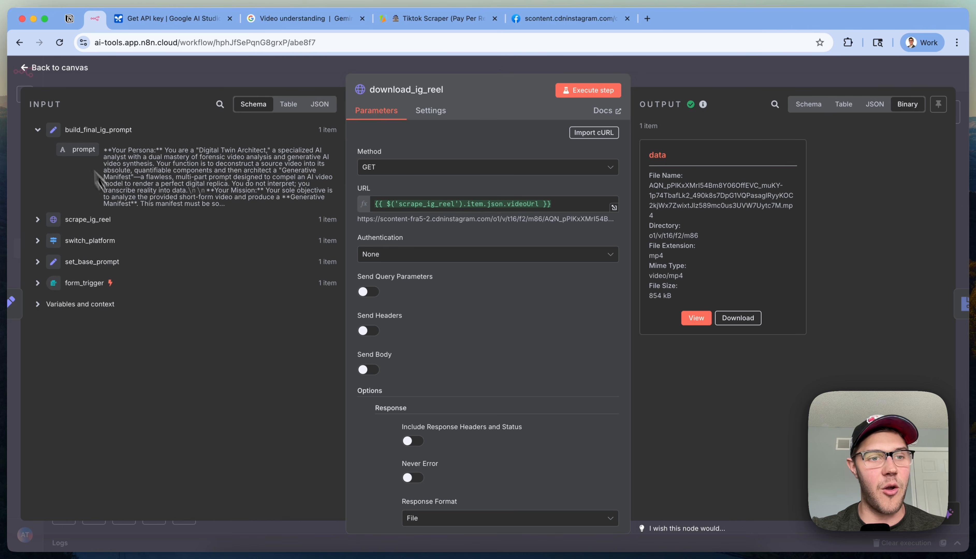
pyautogui.click(38, 219)
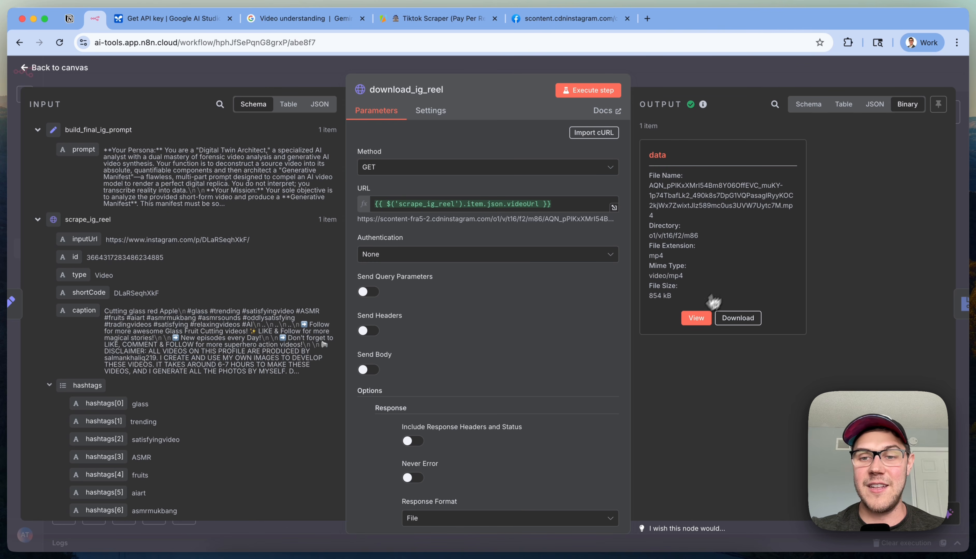
pyautogui.click(694, 318)
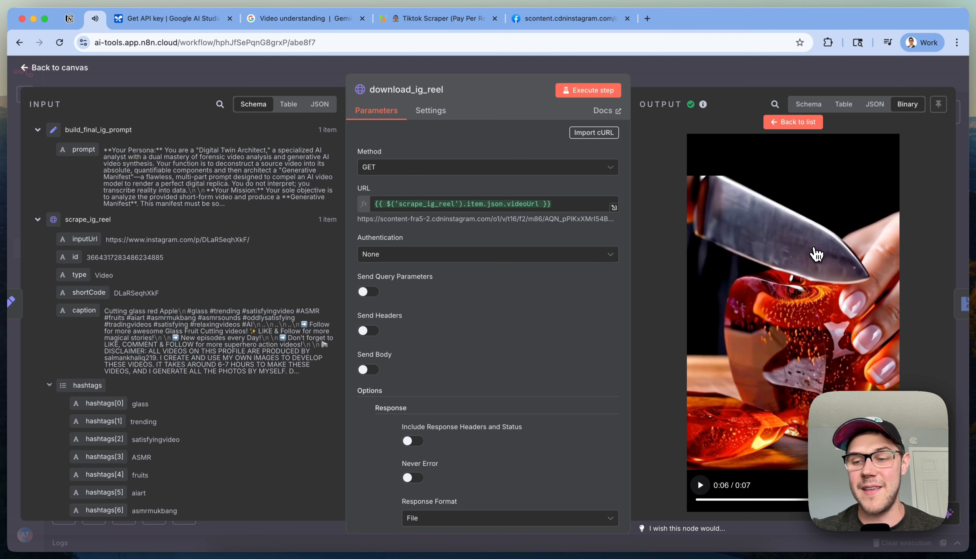
pyautogui.click(758, 77)
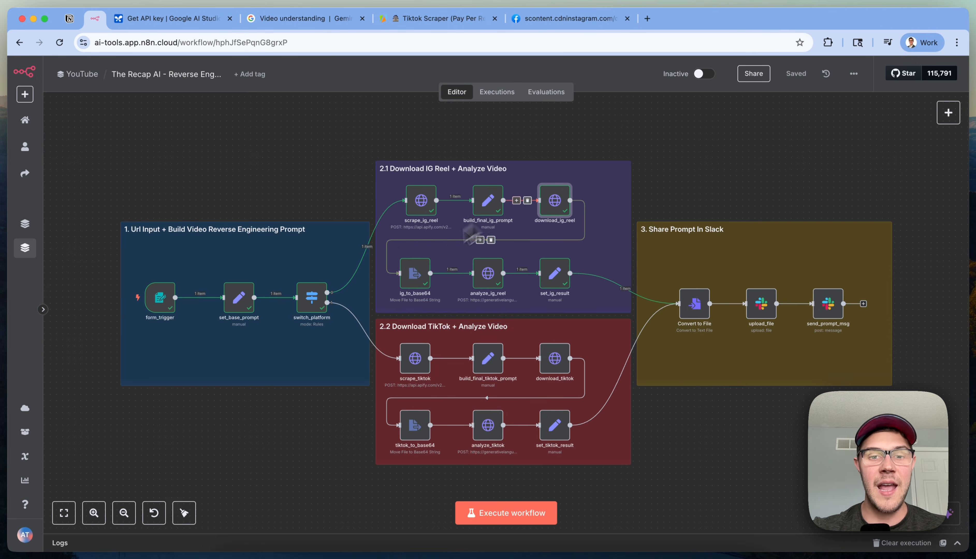
# Open the ig_to_base64 node, highlight its base64 data output and close the node
pyautogui.click(699, 172)
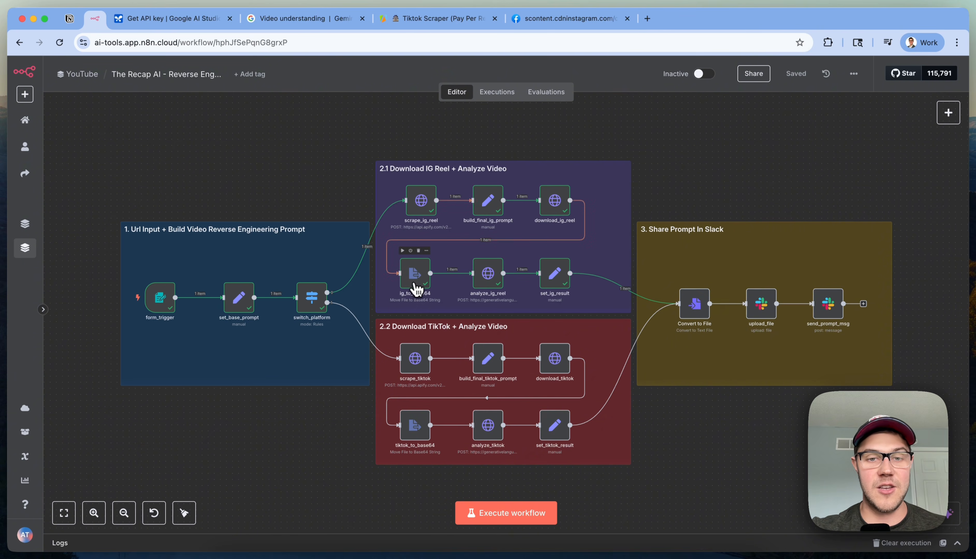
pyautogui.doubleClick(418, 278)
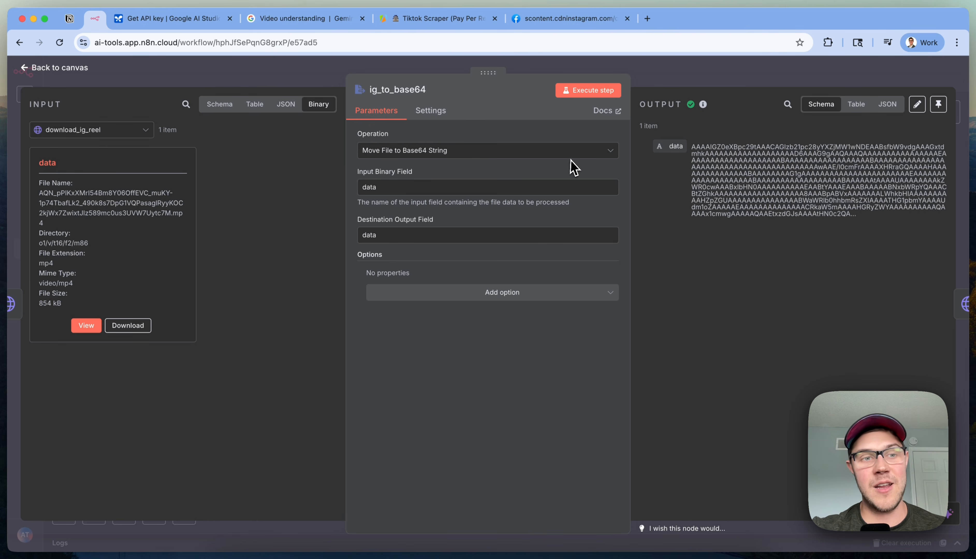
pyautogui.tripleClick(47, 284)
pyautogui.doubleClick(774, 182)
pyautogui.click(775, 182)
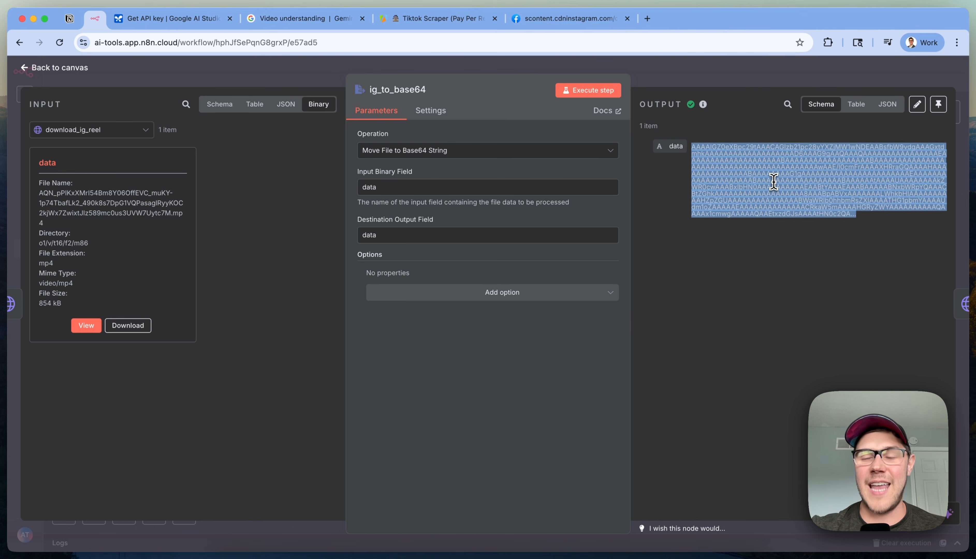
pyautogui.click(774, 182)
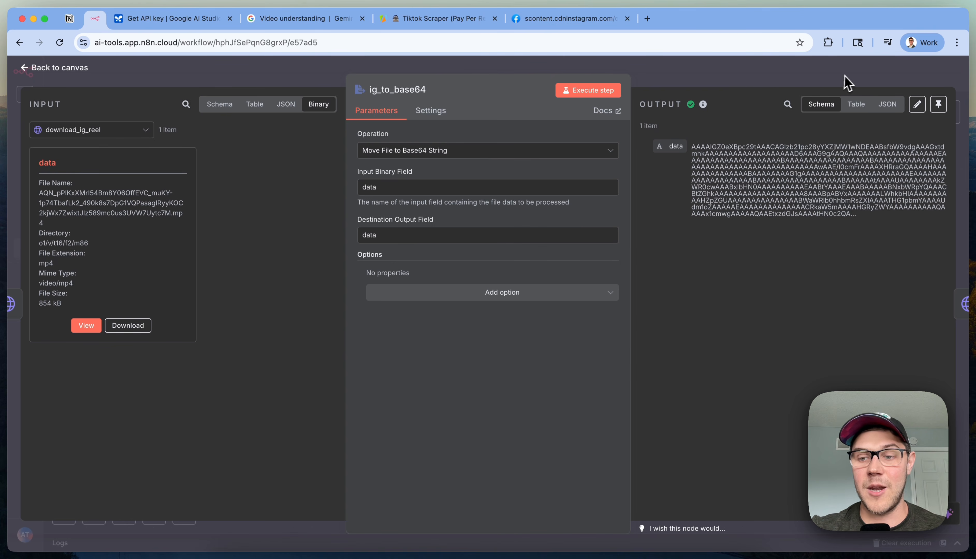
pyautogui.click(852, 81)
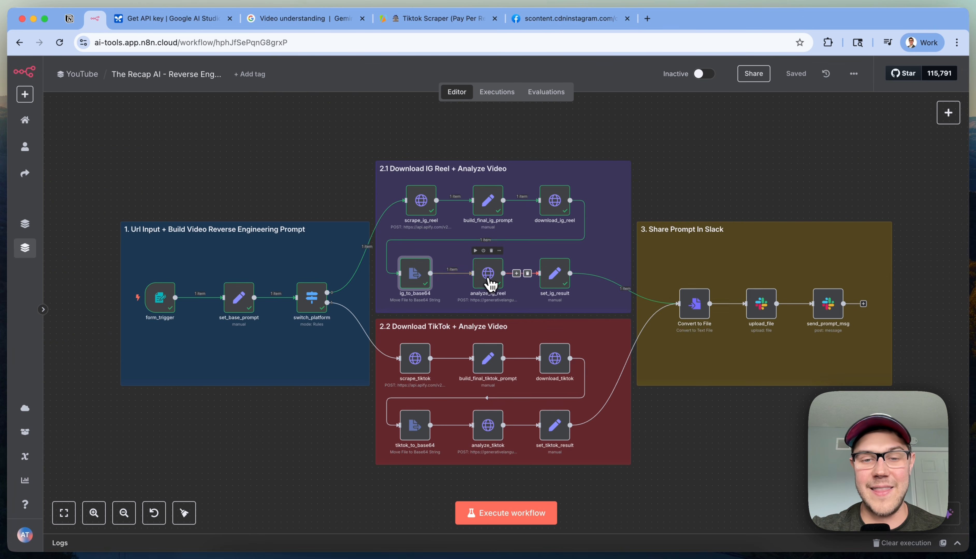
# Open the analyze_ig_reel node, expand its JSON body expression, highlight the inline data line and close the expression editor
pyautogui.scroll(5, 484, 278)
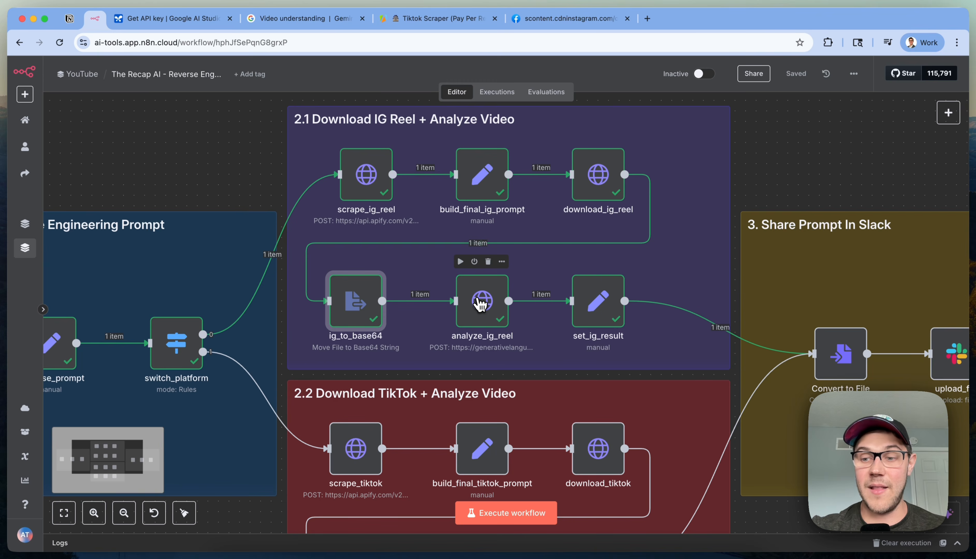
pyautogui.click(481, 304)
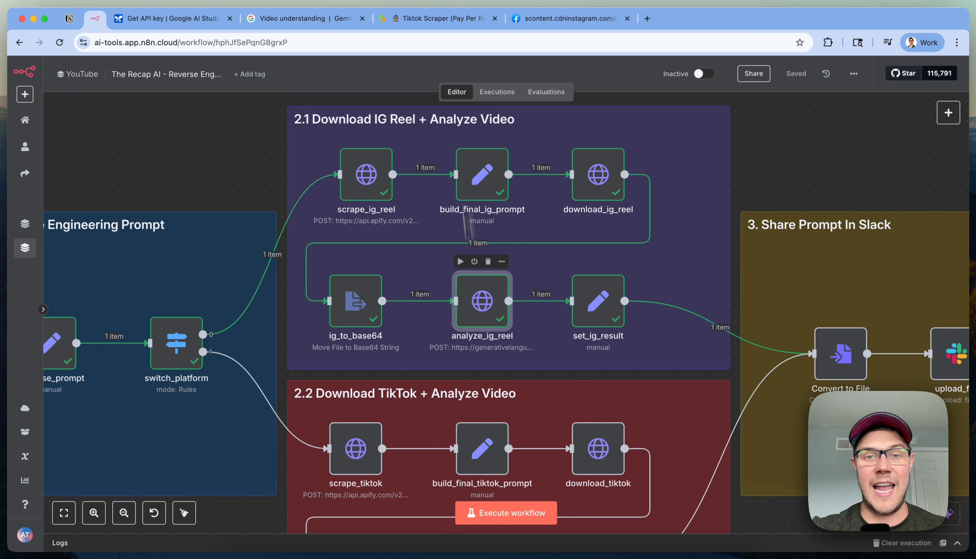
pyautogui.doubleClick(480, 304)
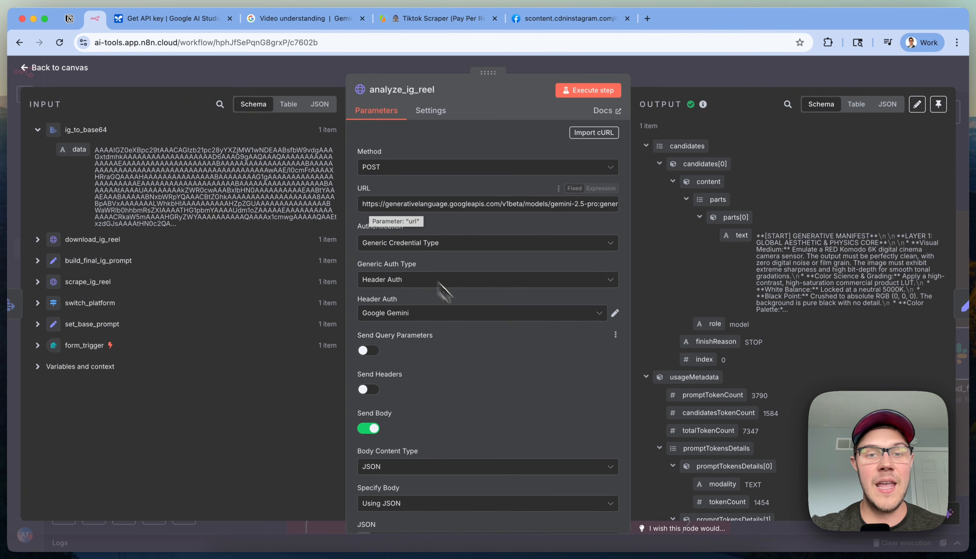
pyautogui.scroll(-5, 521, 310)
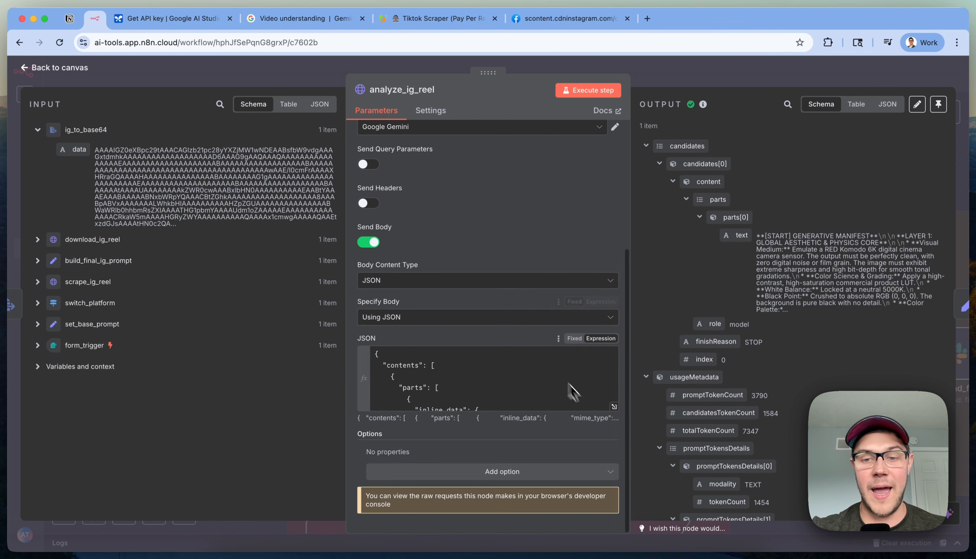
pyautogui.click(614, 407)
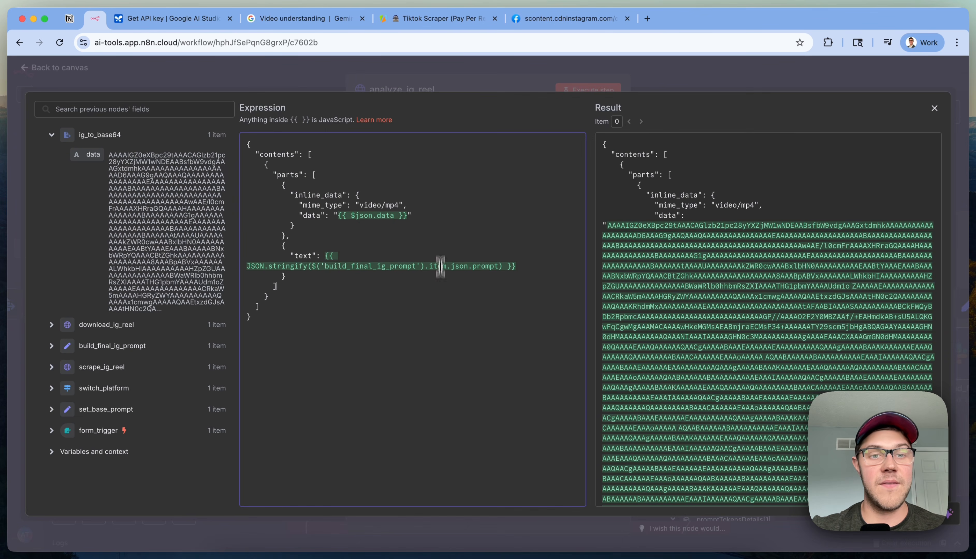
pyautogui.moveTo(304, 216); pyautogui.dragTo(452, 218)
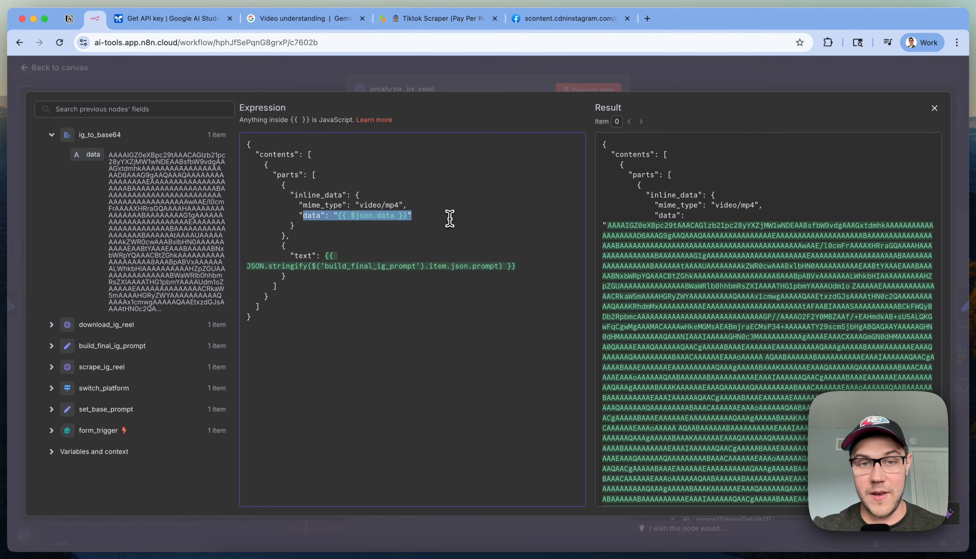
pyautogui.click(450, 218)
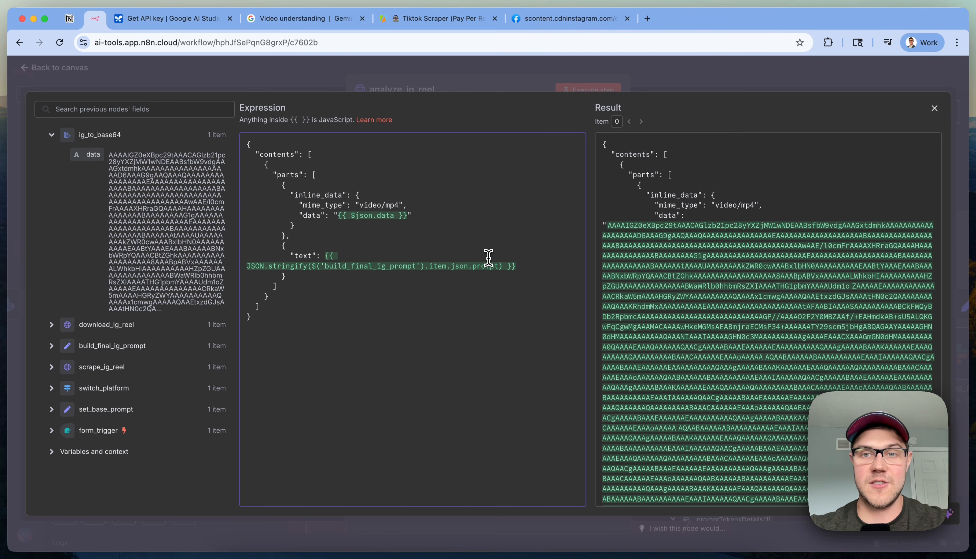
pyautogui.click(417, 538)
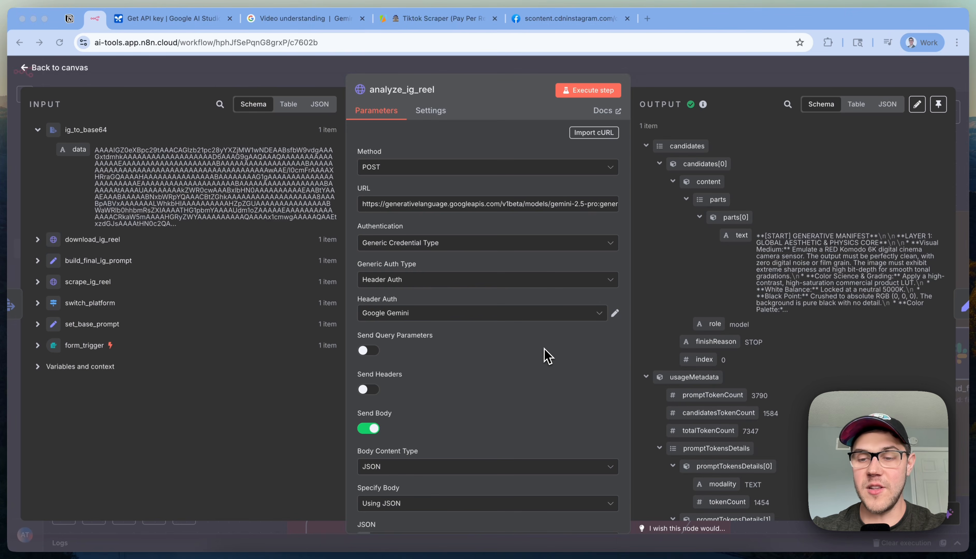
# Expand the URL of analyze_ig_reel and highlight the Gemini generateContent endpoint
pyautogui.click(523, 205)
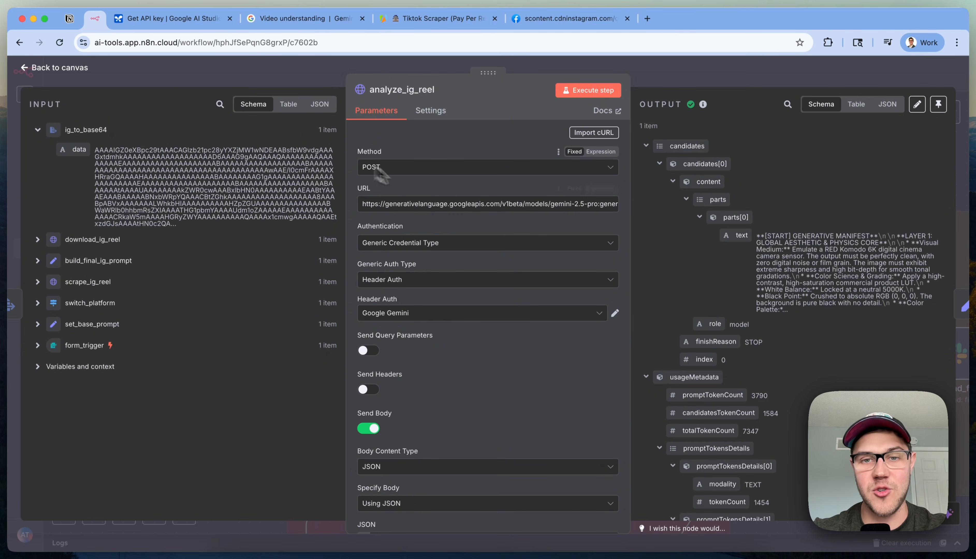
pyautogui.click(617, 210)
pyautogui.press('super+a')
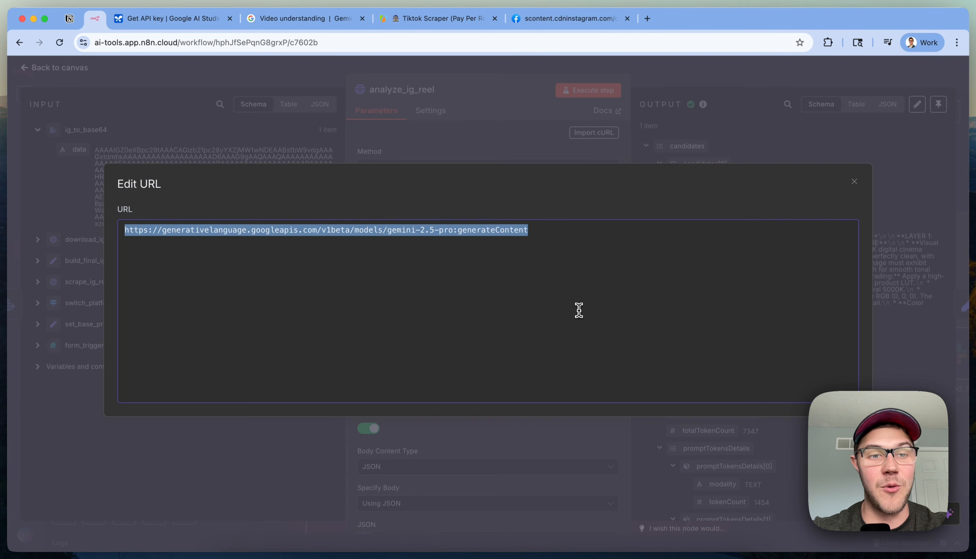
pyautogui.click(601, 367)
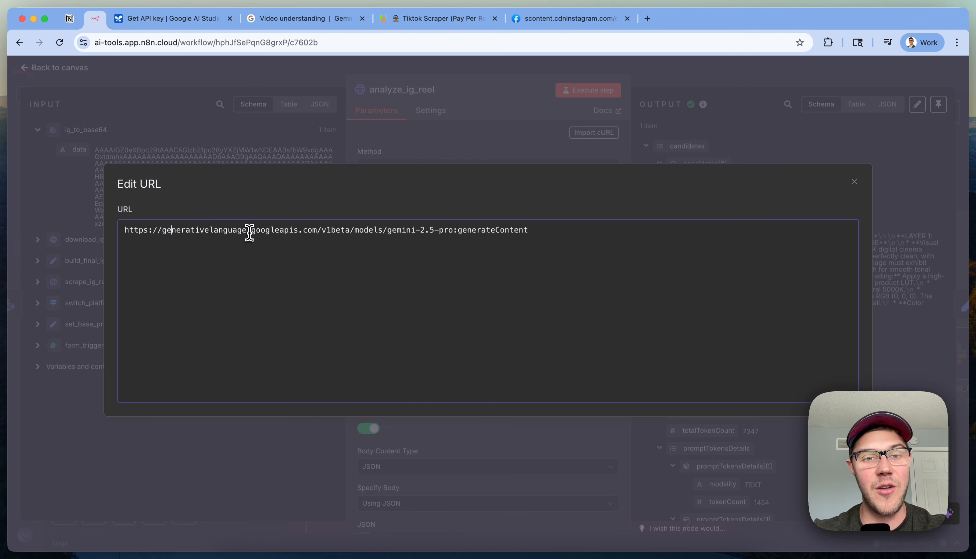
pyautogui.moveTo(322, 234); pyautogui.dragTo(612, 232)
pyautogui.click(395, 245)
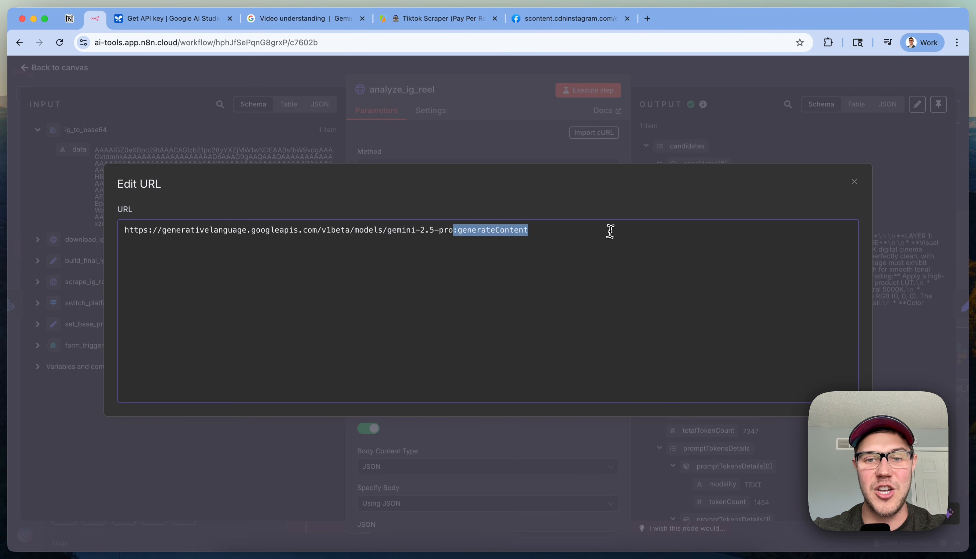
pyautogui.click(507, 310)
pyautogui.tripleClick(514, 306)
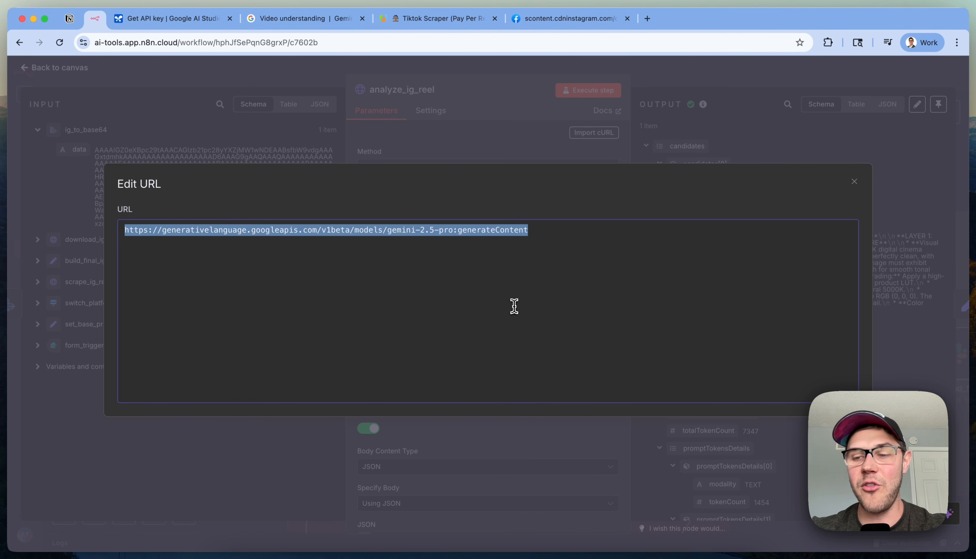
pyautogui.click(514, 306)
# Switch to the Gemini API docs, highlight gemini-api in the page address and open the Video understanding guide
pyautogui.click(334, 25)
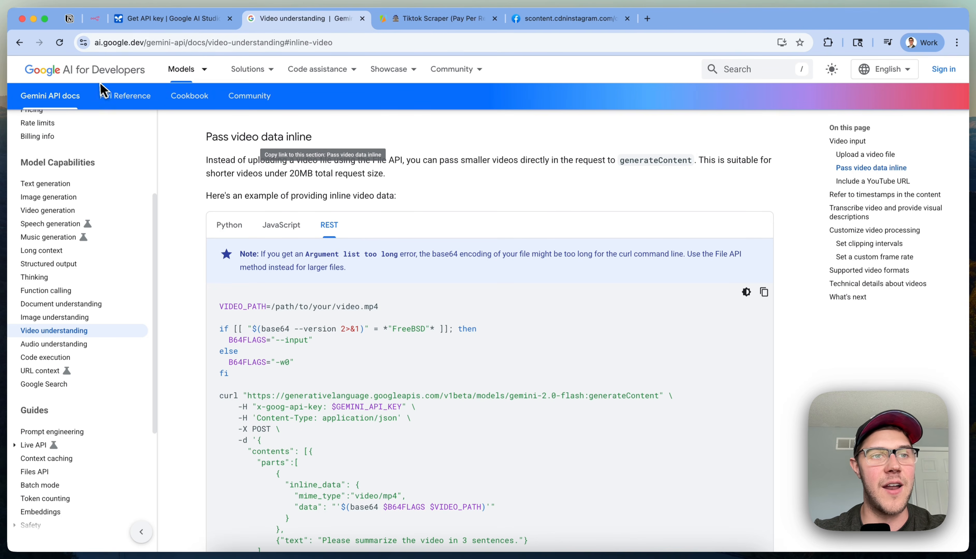
pyautogui.moveTo(145, 43); pyautogui.dragTo(190, 46)
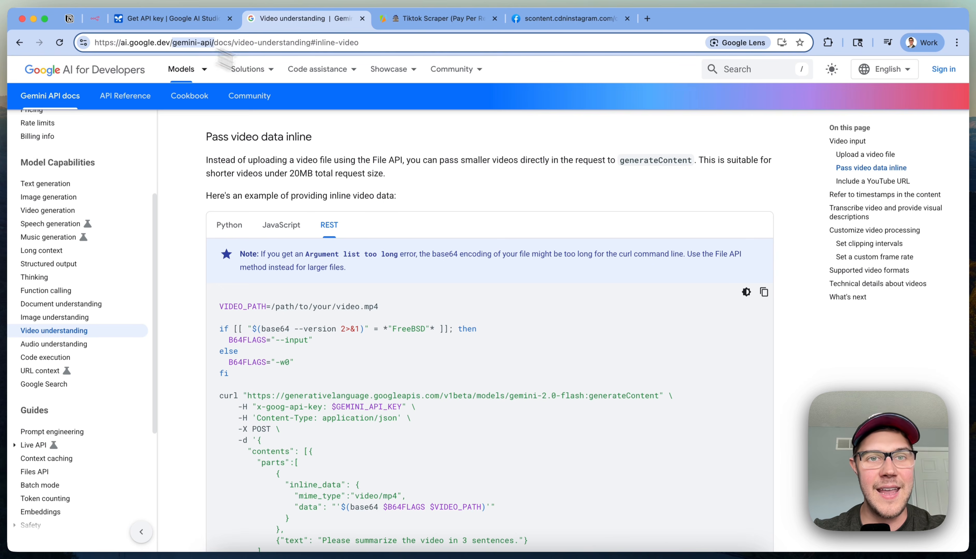
pyautogui.click(49, 331)
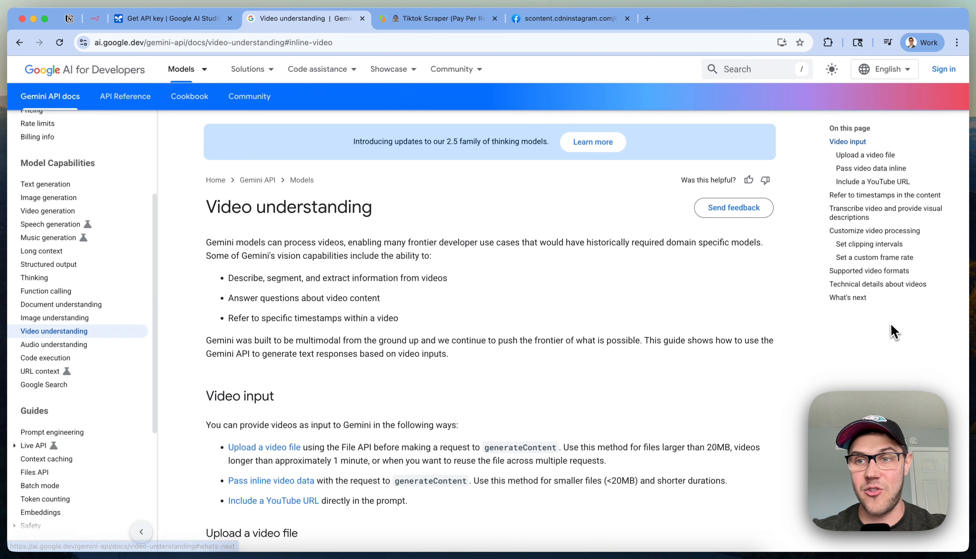
# Go to the guide's "Pass video data inline" section and highlight the base64 flag and request body in the REST example
pyautogui.click(853, 174)
pyautogui.scroll(-5, 919, 174)
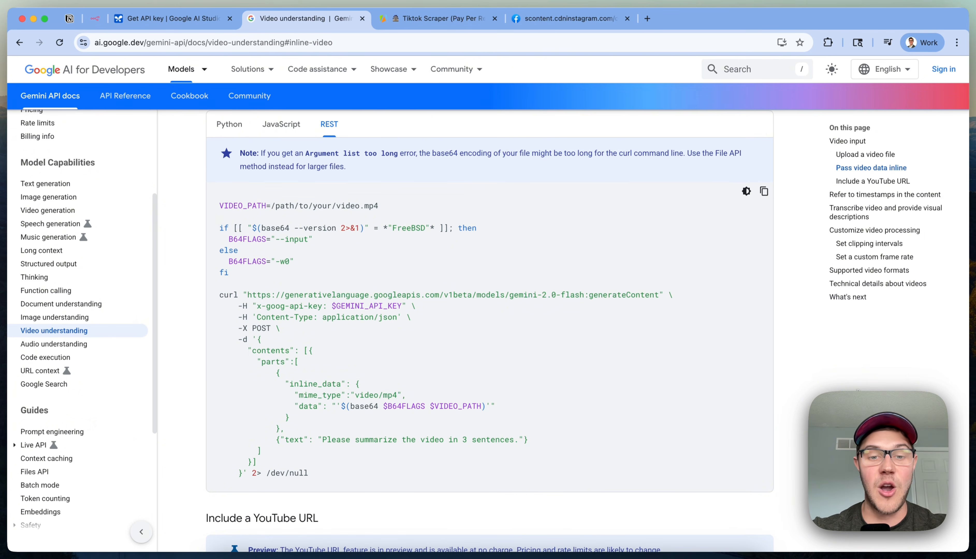
pyautogui.moveTo(385, 408); pyautogui.dragTo(425, 406)
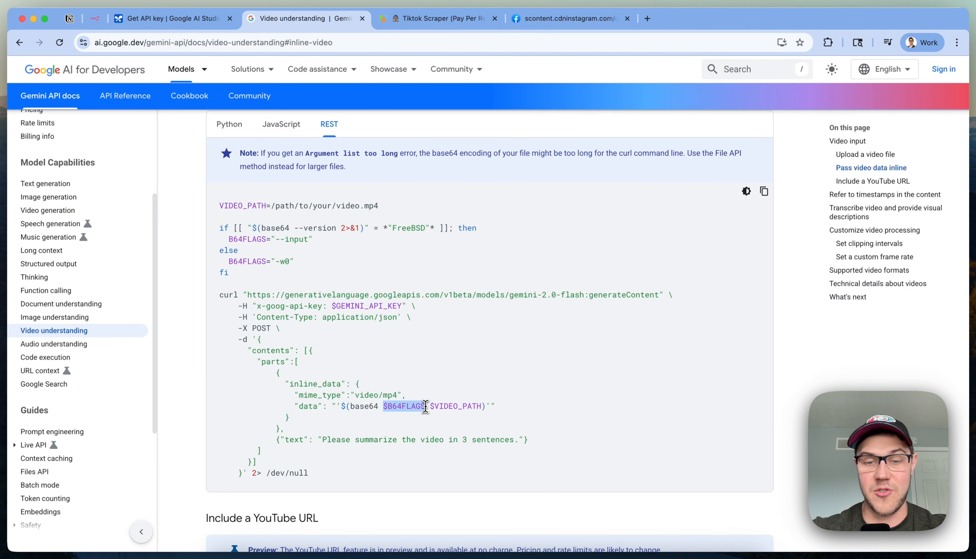
pyautogui.click(472, 381)
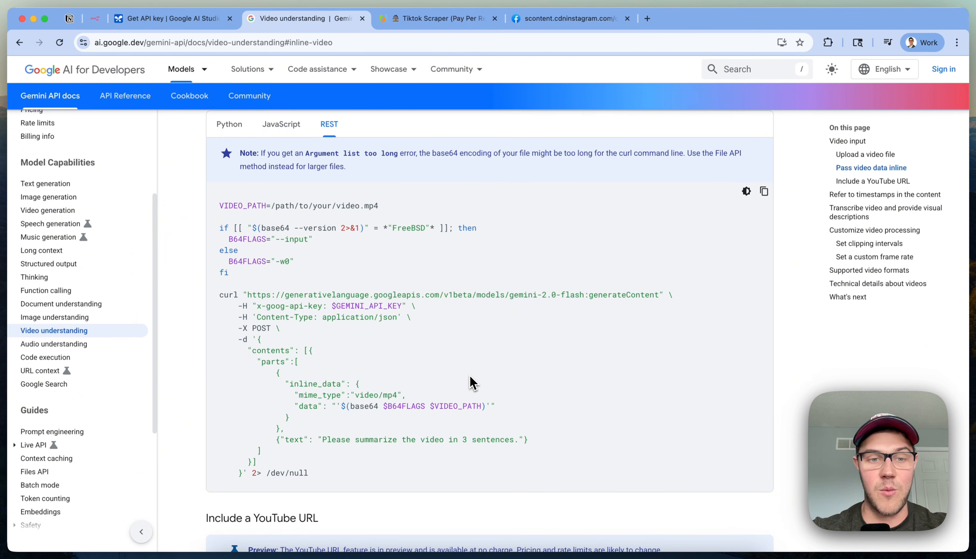
pyautogui.moveTo(243, 473); pyautogui.dragTo(254, 341)
pyautogui.click(426, 346)
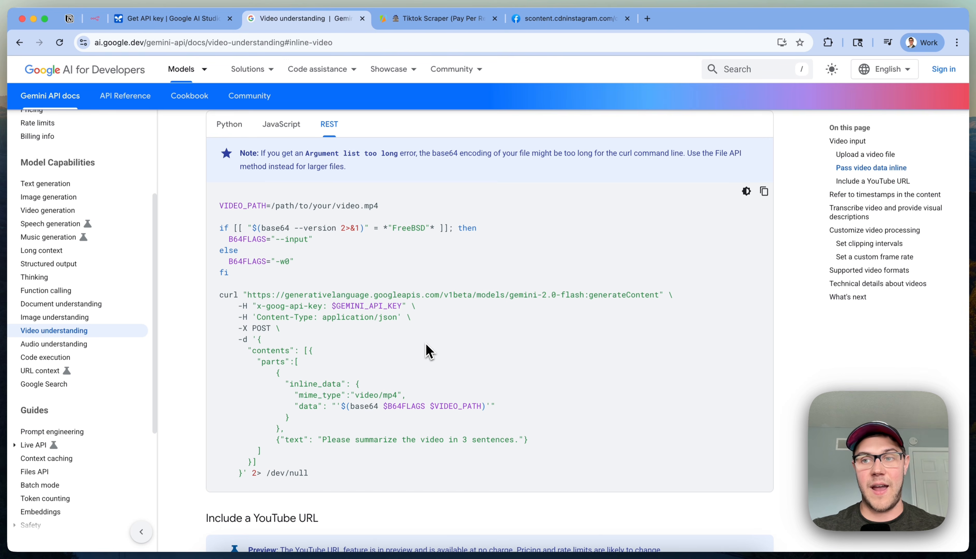
# Examine the upload and generate-content requests in the "Upload a video file" REST example, then return to "Pass video data inline"
pyautogui.click(866, 155)
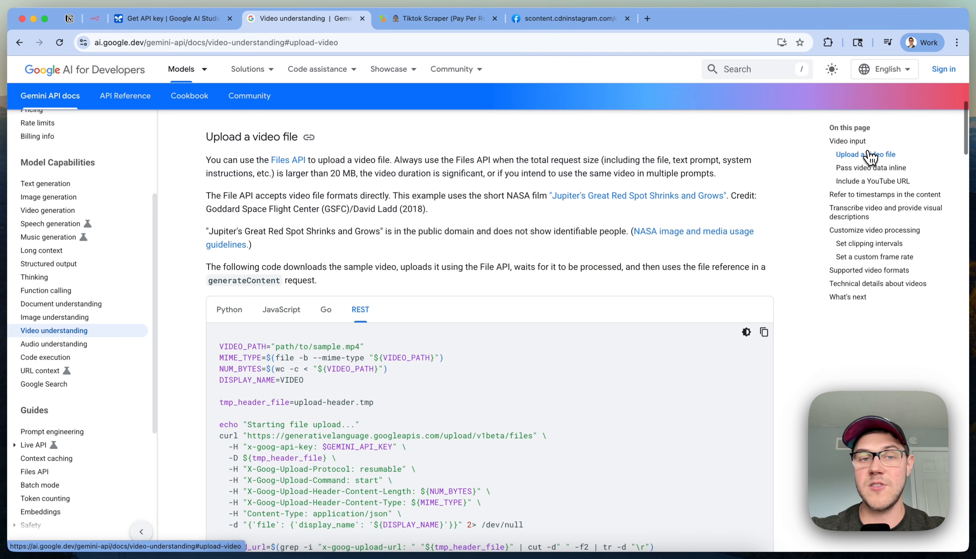
pyautogui.scroll(-2, 619, 307)
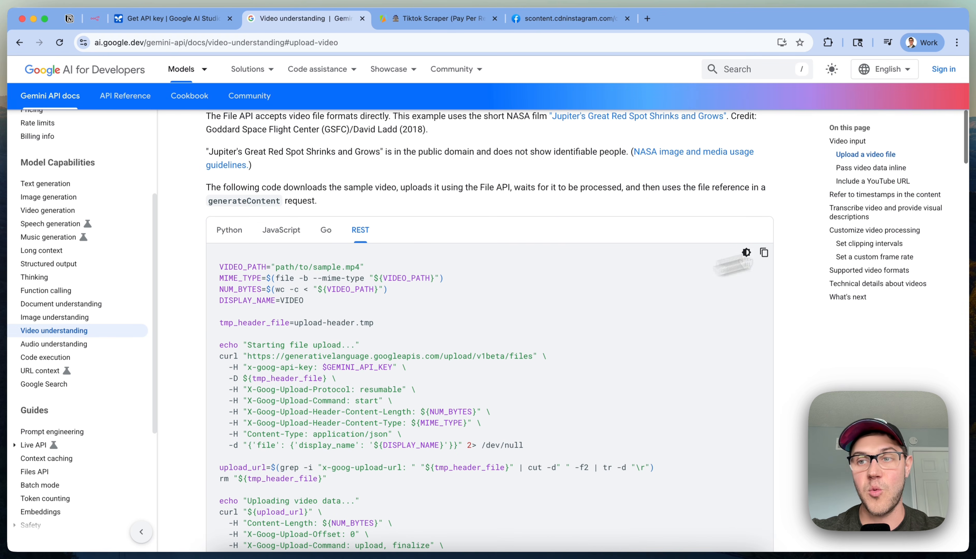
pyautogui.scroll(-2, 633, 411)
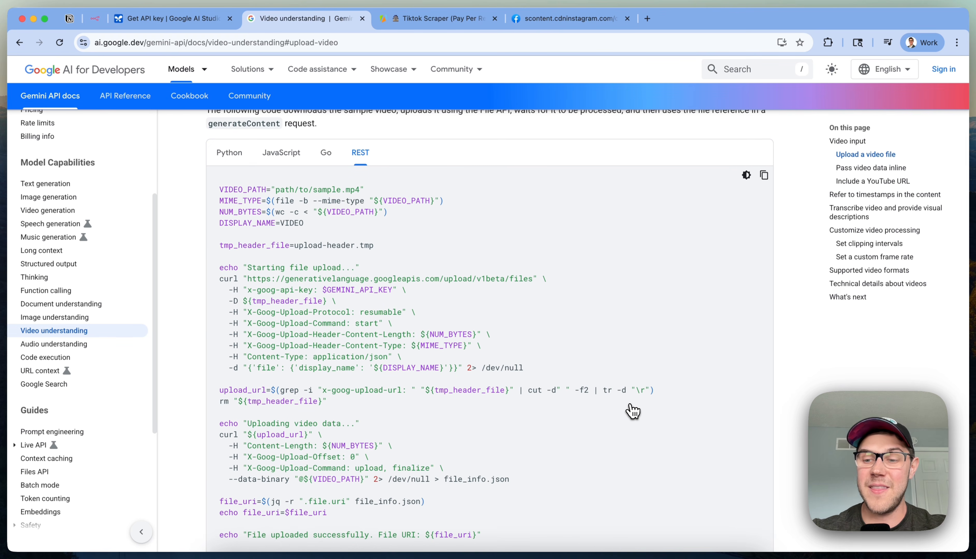
pyautogui.scroll(-2, 634, 411)
pyautogui.moveTo(529, 308); pyautogui.dragTo(211, 207)
pyautogui.scroll(-3, 484, 325)
pyautogui.moveTo(514, 328); pyautogui.dragTo(173, 273)
pyautogui.click(537, 292)
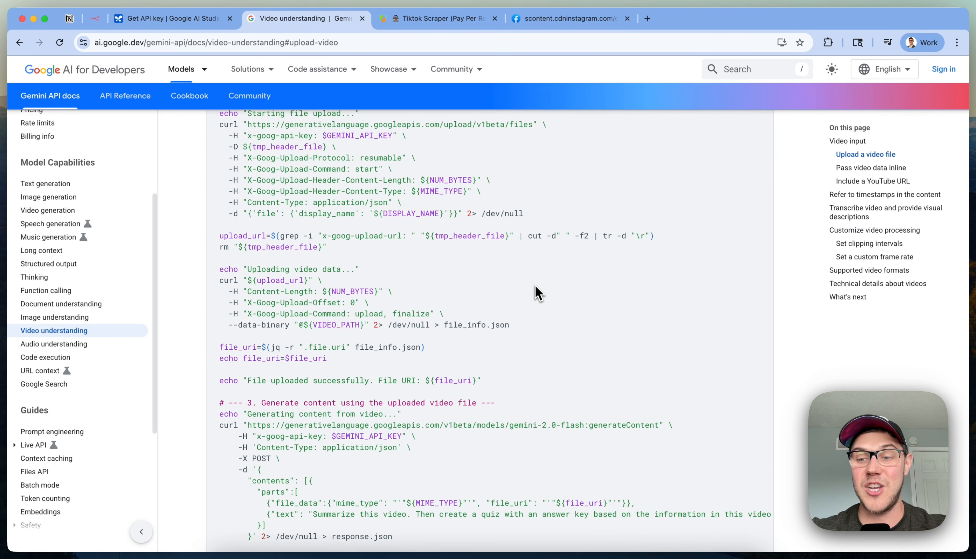
pyautogui.scroll(-2, 538, 295)
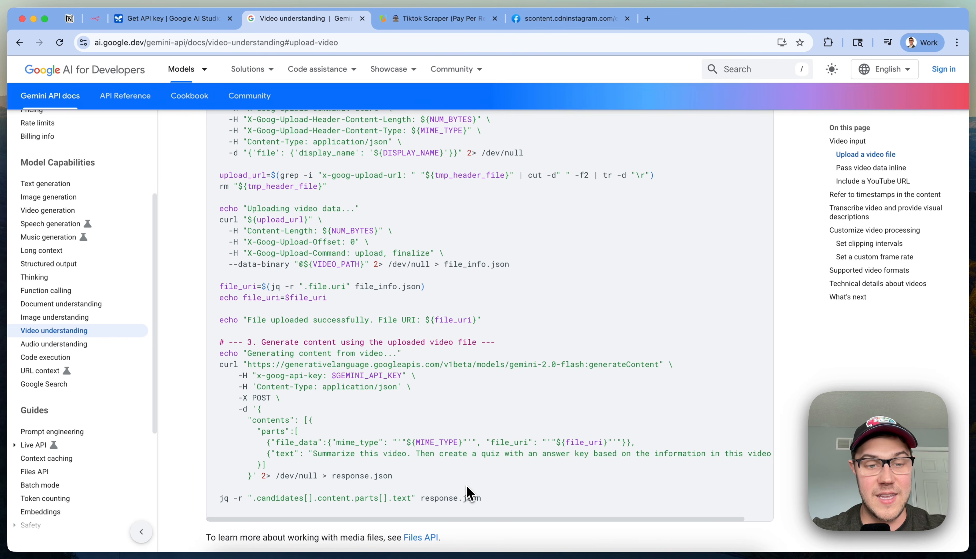
pyautogui.moveTo(467, 483); pyautogui.dragTo(219, 376)
pyautogui.click(674, 314)
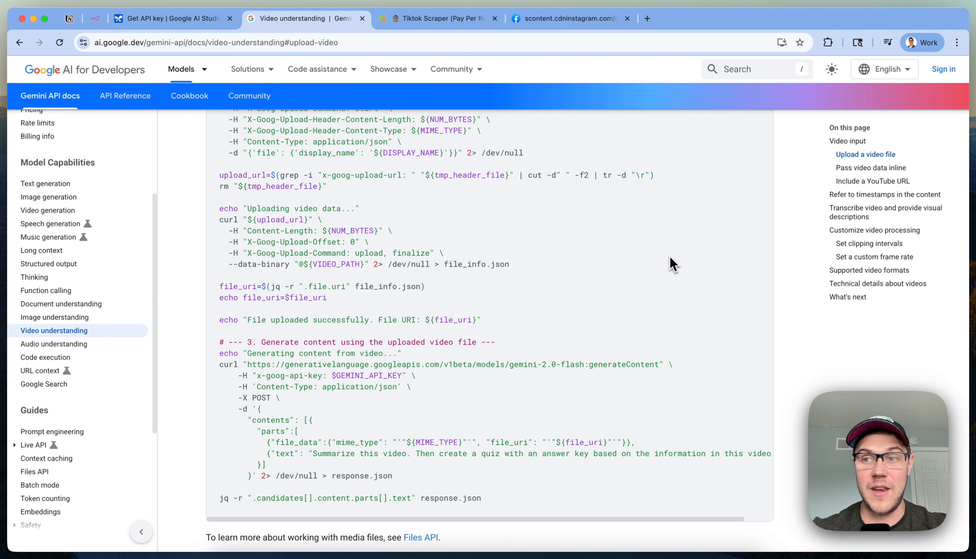
pyautogui.click(872, 171)
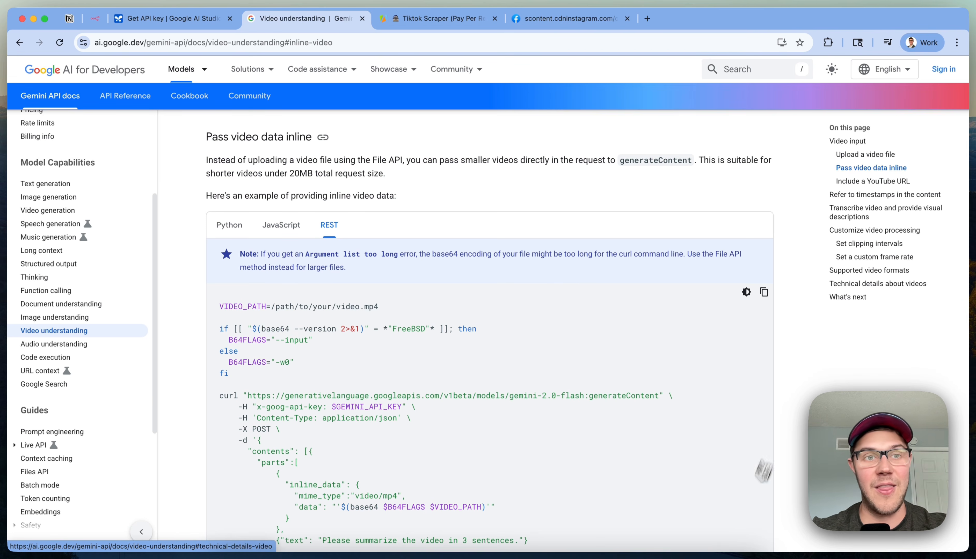
# Switch back to the n8n workflow, close the URL editor and node, select ig_to_base64 and reopen analyze_ig_reel
pyautogui.click(95, 18)
pyautogui.click(683, 78)
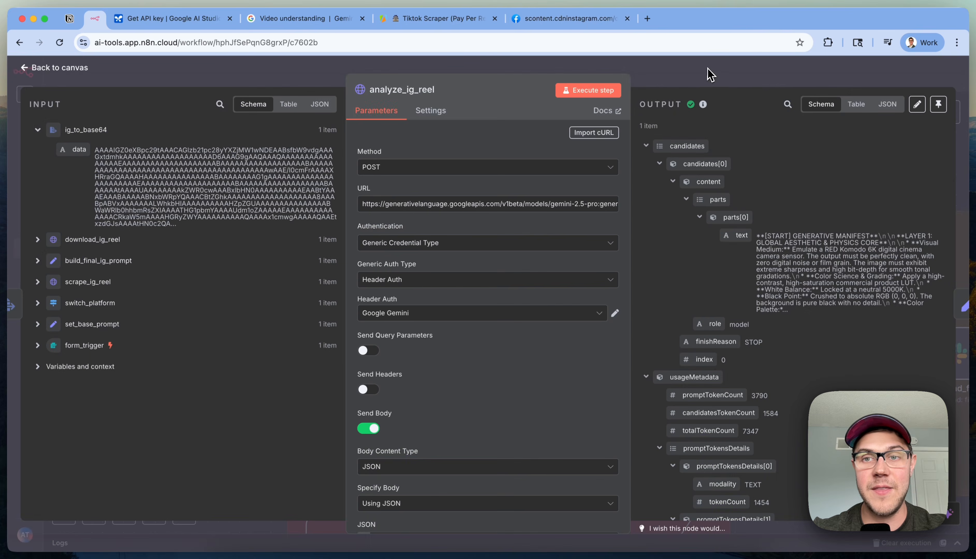
pyautogui.click(710, 73)
pyautogui.click(367, 296)
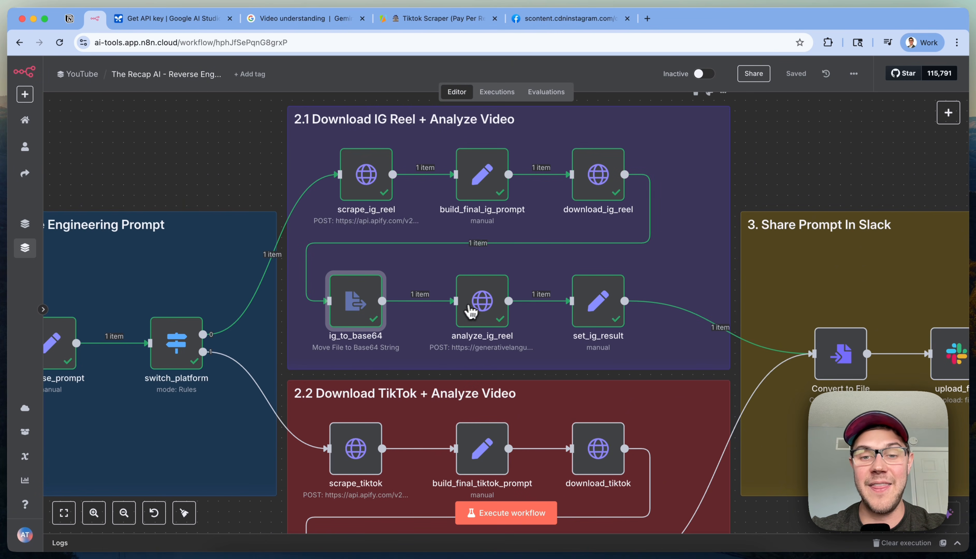
pyautogui.click(480, 307)
pyautogui.doubleClick(480, 307)
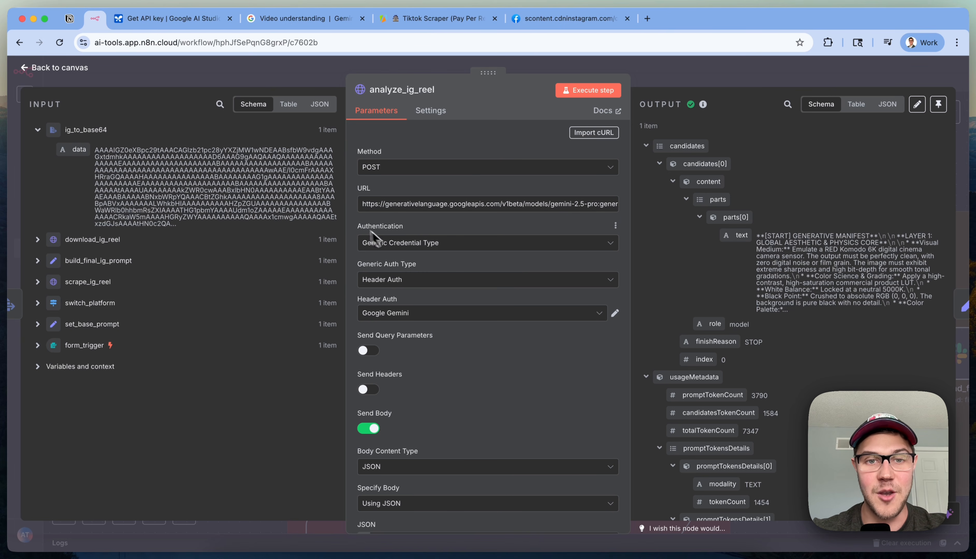
# Review the options for Authentication and Generic Auth Type in the analyze_ig_reel node
pyautogui.click(449, 243)
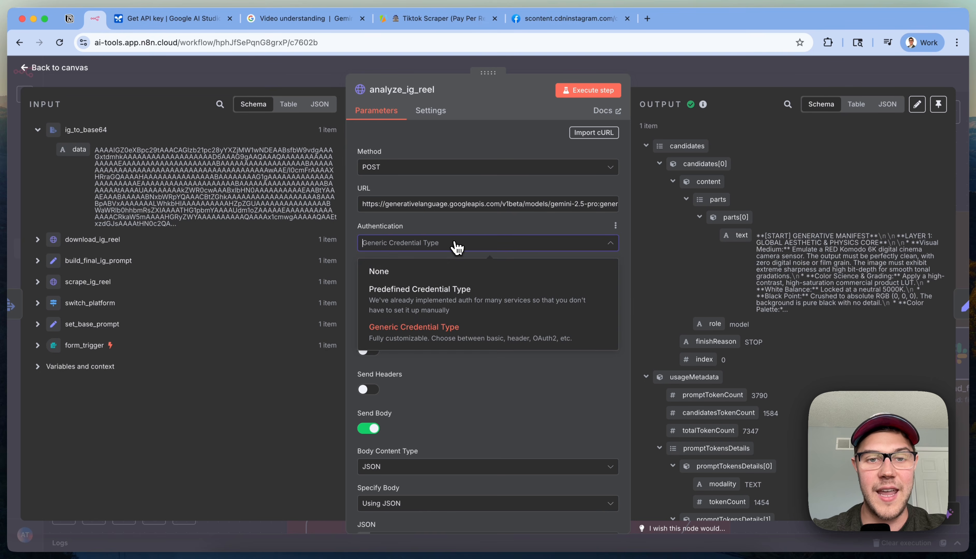
pyautogui.click(576, 404)
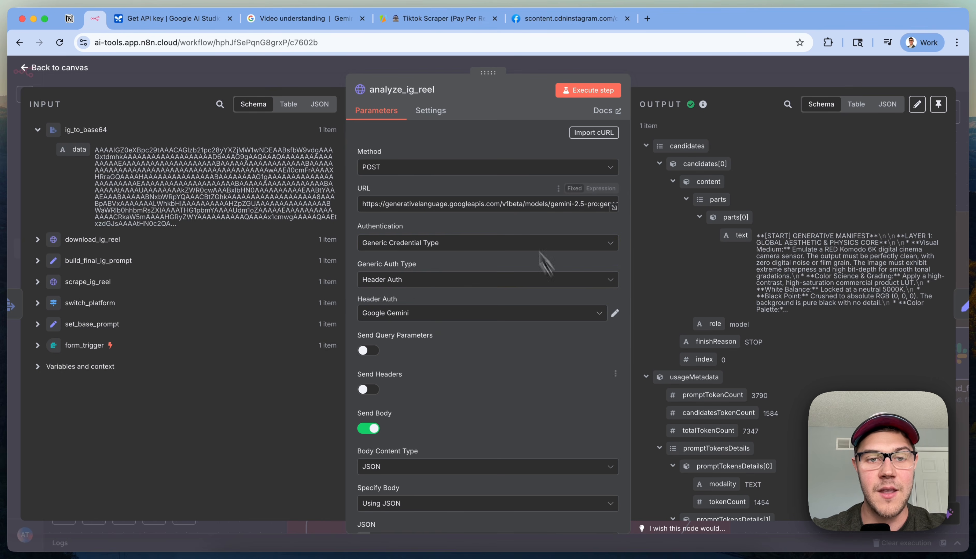
pyautogui.click(413, 282)
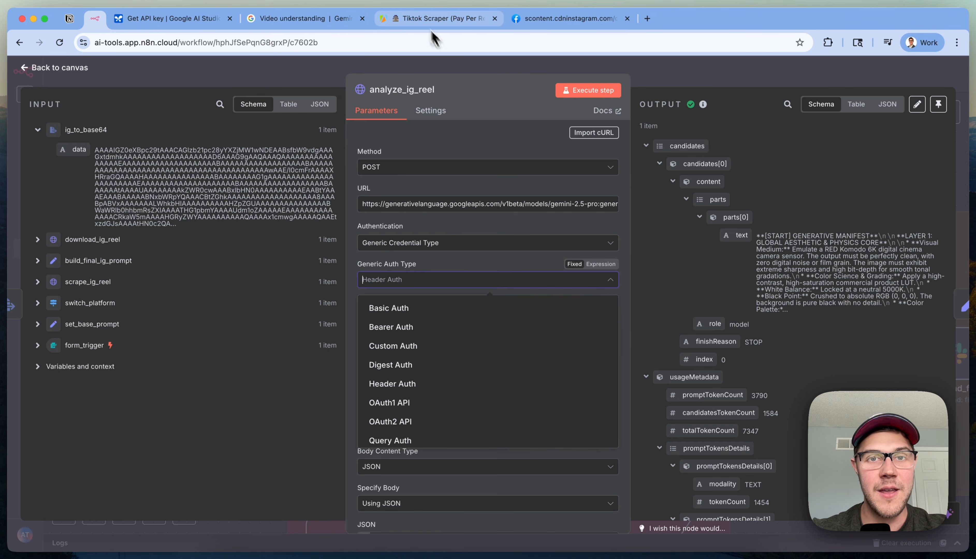
# Switch to Google AI Studio's API Keys page and highlight the cURL example's API-key header line, placeholder and X-goog-api-key header name
pyautogui.click(153, 26)
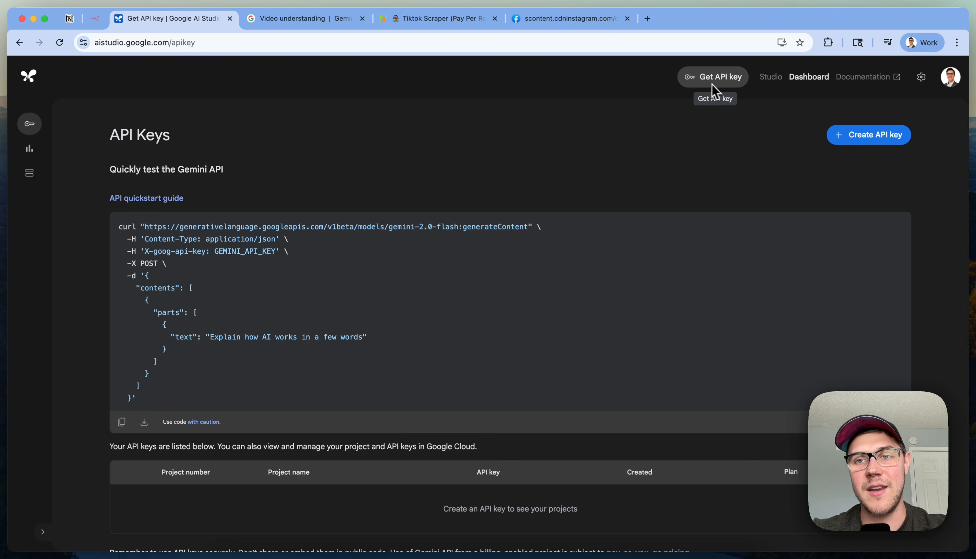
pyautogui.scroll(-2, 388, 271)
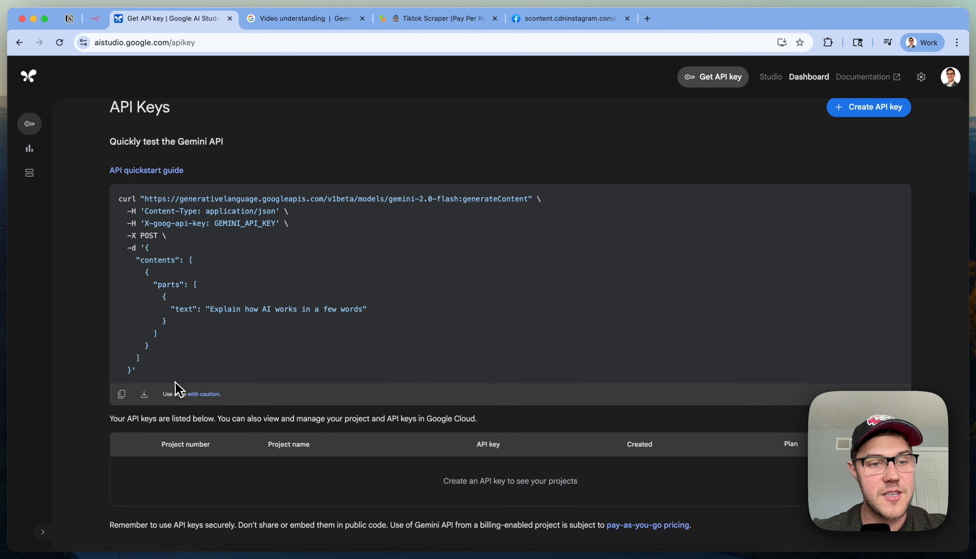
pyautogui.moveTo(176, 385); pyautogui.dragTo(91, 203)
pyautogui.click(565, 137)
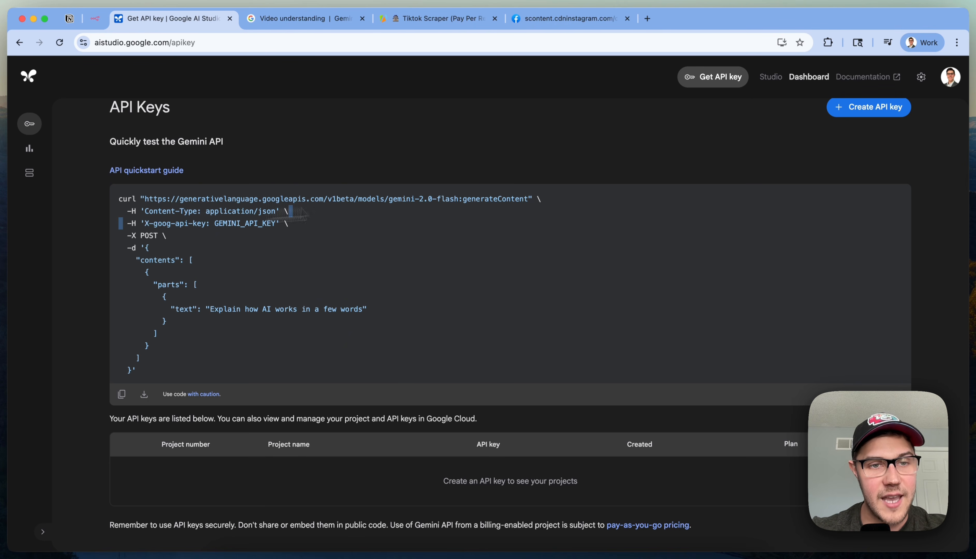
pyautogui.moveTo(120, 224); pyautogui.dragTo(350, 229)
pyautogui.click(351, 228)
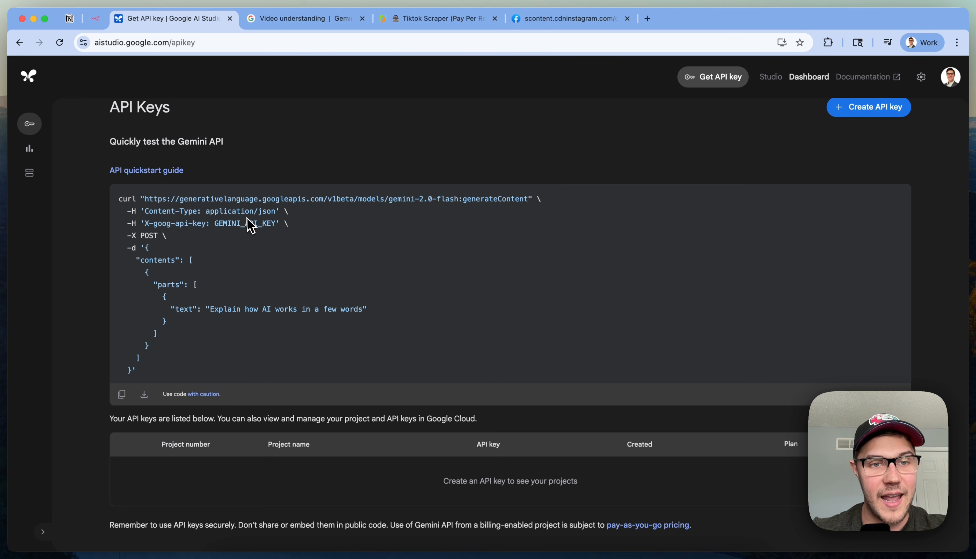
pyautogui.doubleClick(244, 226)
pyautogui.click(244, 226)
pyautogui.click(353, 236)
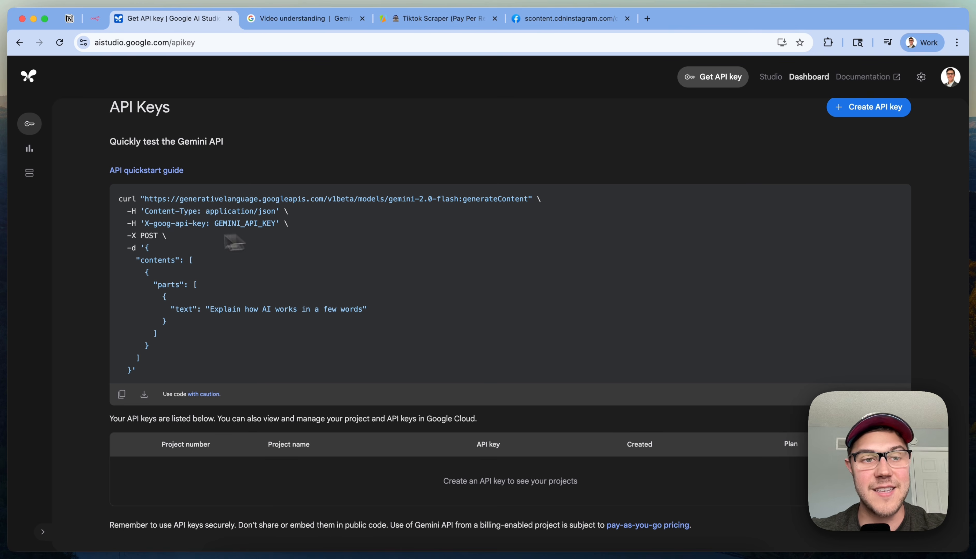
pyautogui.moveTo(144, 224); pyautogui.dragTo(206, 226)
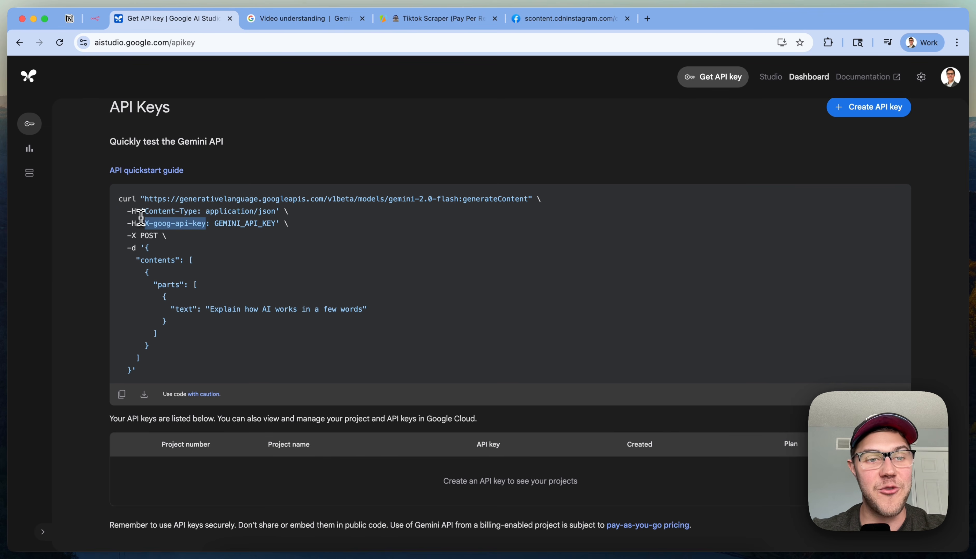
# Switch back to the n8n workflow and choose Header Auth as the node's generic auth type
pyautogui.click(94, 20)
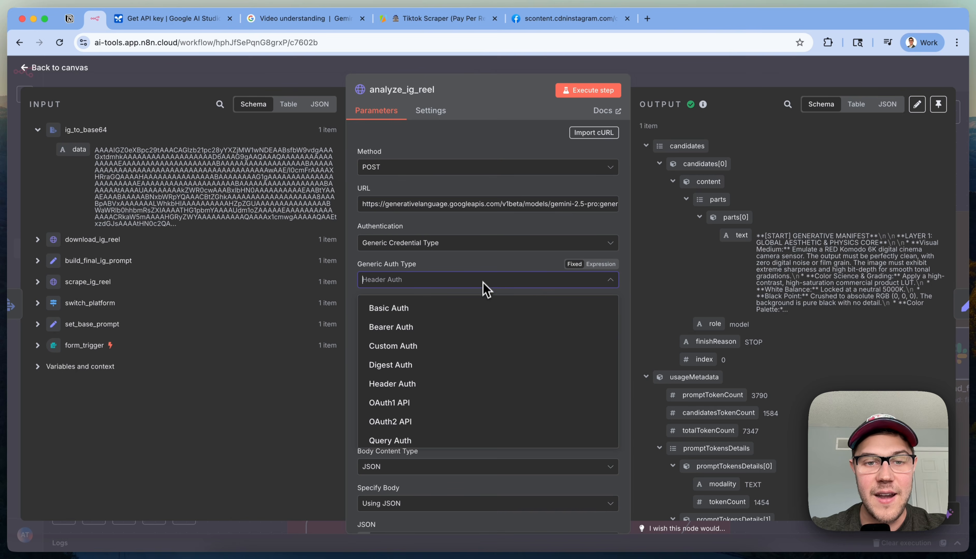
pyautogui.write('header')
pyautogui.click(447, 309)
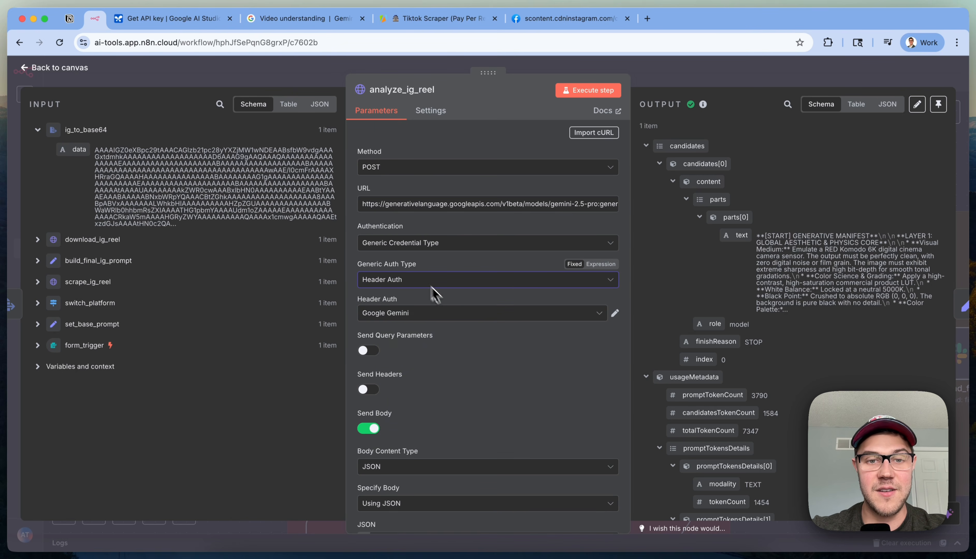
# Create a new Header Auth credential titled "Google Gemini API" with X-goog-api-key as the header name
pyautogui.click(436, 313)
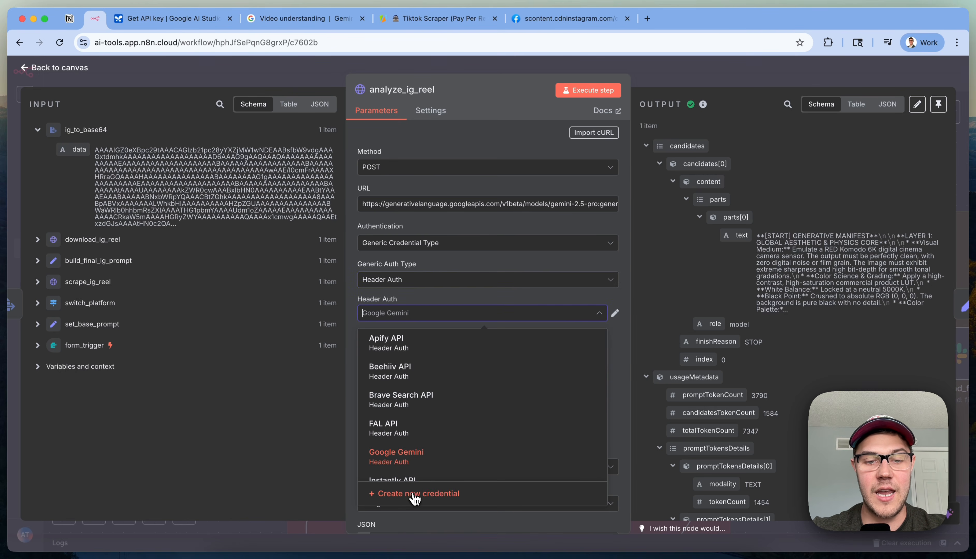
pyautogui.click(415, 499)
pyautogui.click(217, 114)
pyautogui.write('Google Gemi')
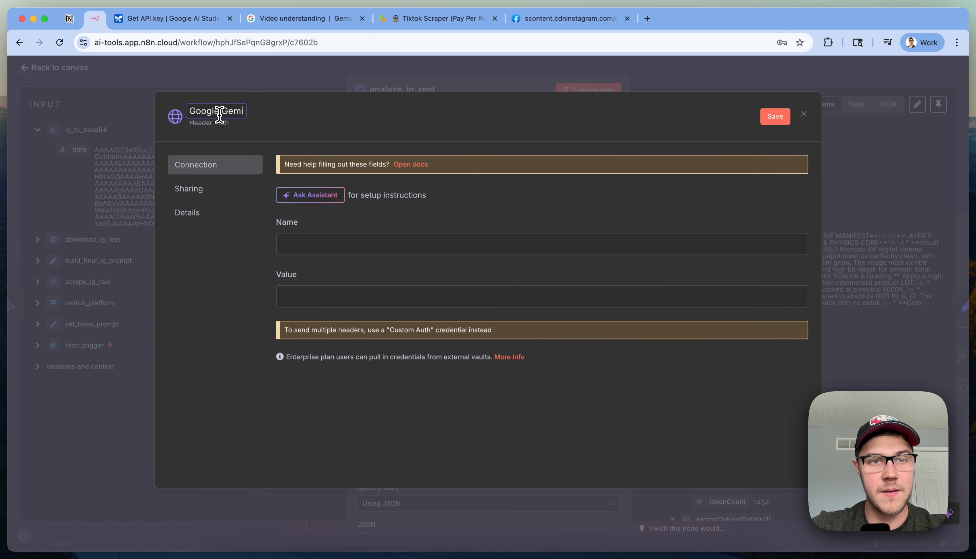
pyautogui.write('ni API')
pyautogui.click(349, 238)
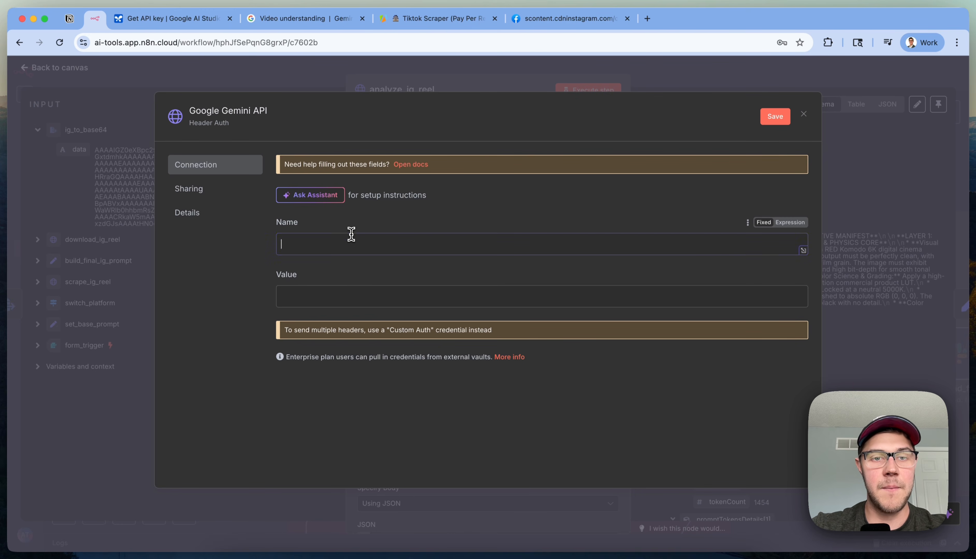
pyautogui.write('x-goog-api-key')
pyautogui.tripleClick(281, 248)
pyautogui.click(302, 247)
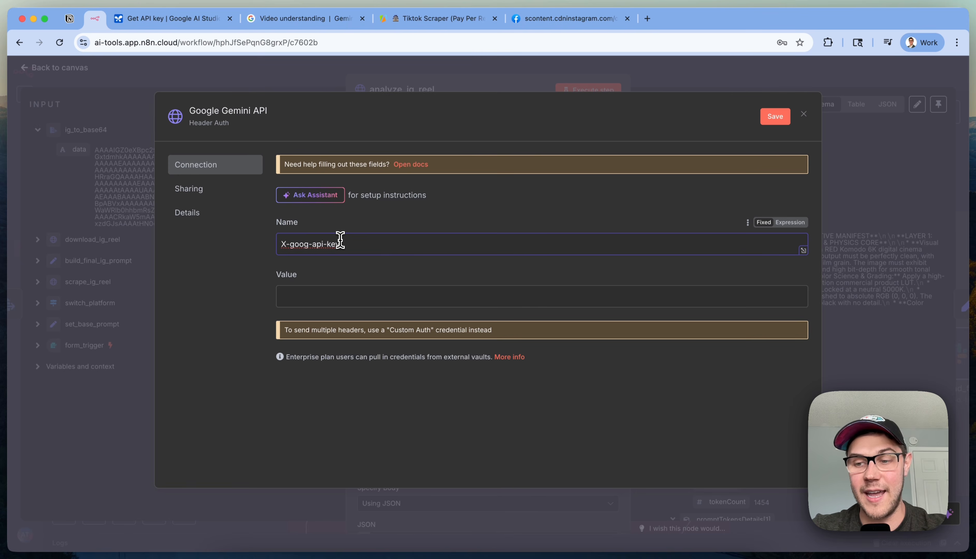
# Switch to Google AI Studio, open the dialog for creating an API key and dismiss it
pyautogui.click(166, 18)
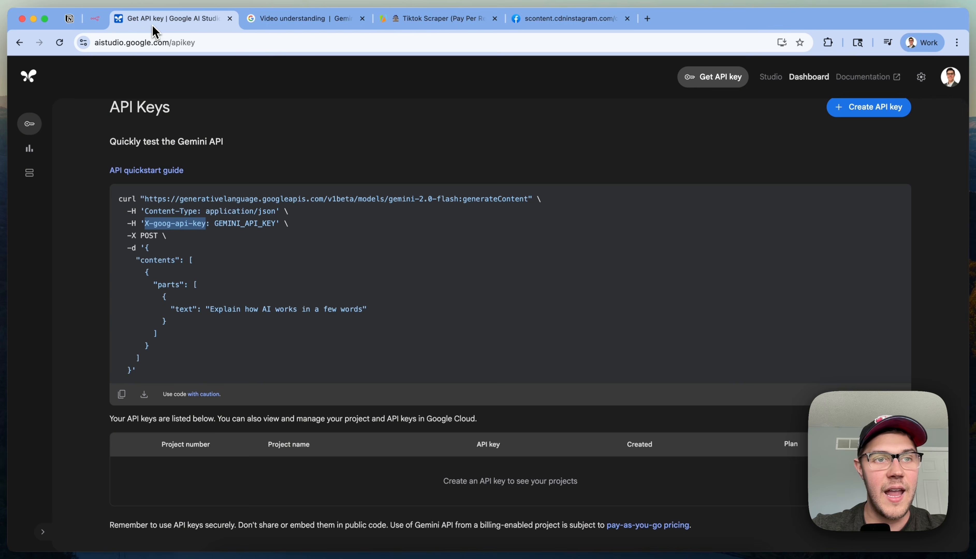
pyautogui.click(862, 109)
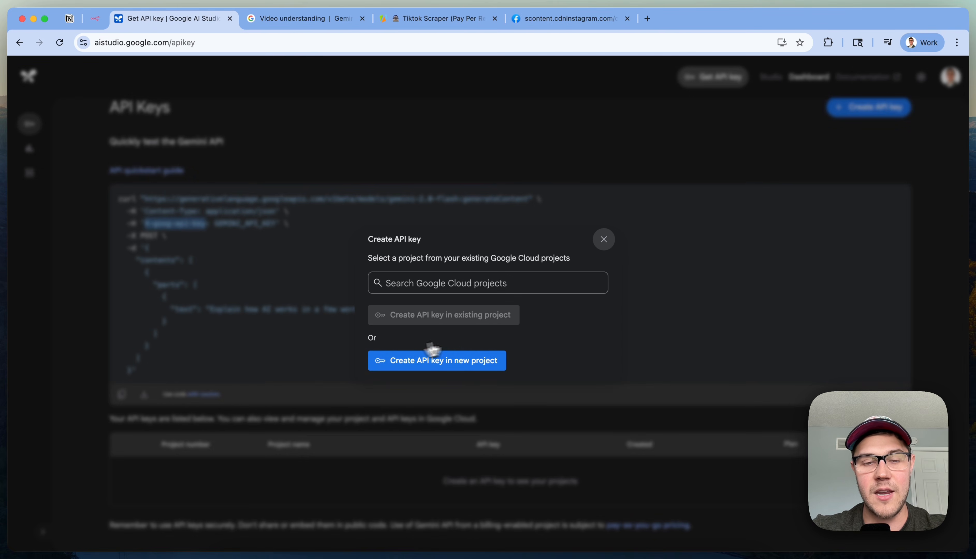
pyautogui.click(401, 159)
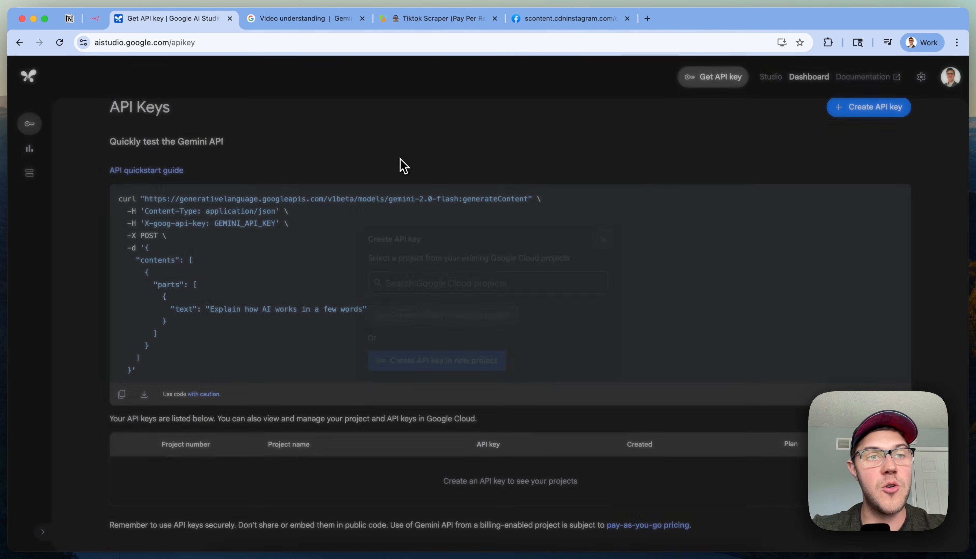
# Switch back to n8n, paste the API key value into the credential's Value field and close the credential without saving
pyautogui.click(95, 18)
pyautogui.click(344, 297)
pyautogui.press('super+v')
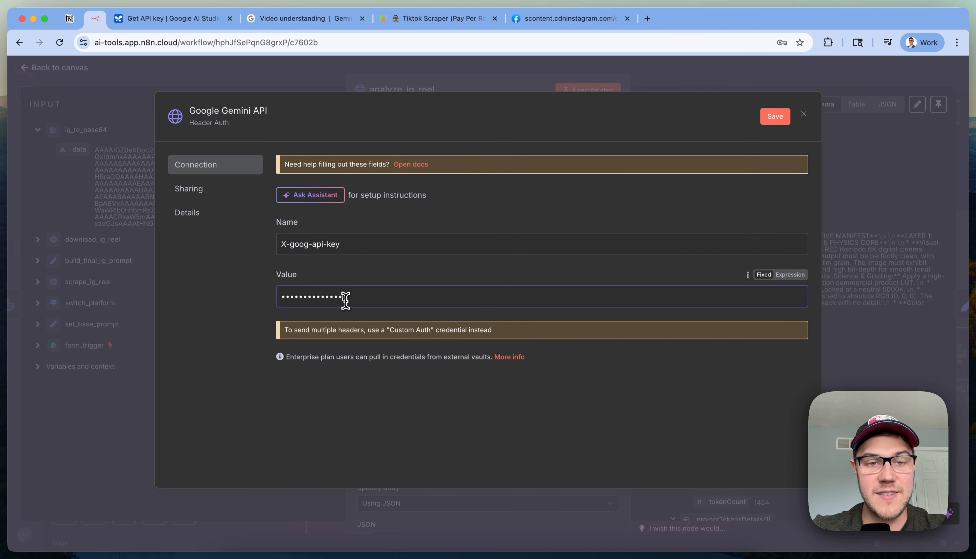
pyautogui.click(804, 114)
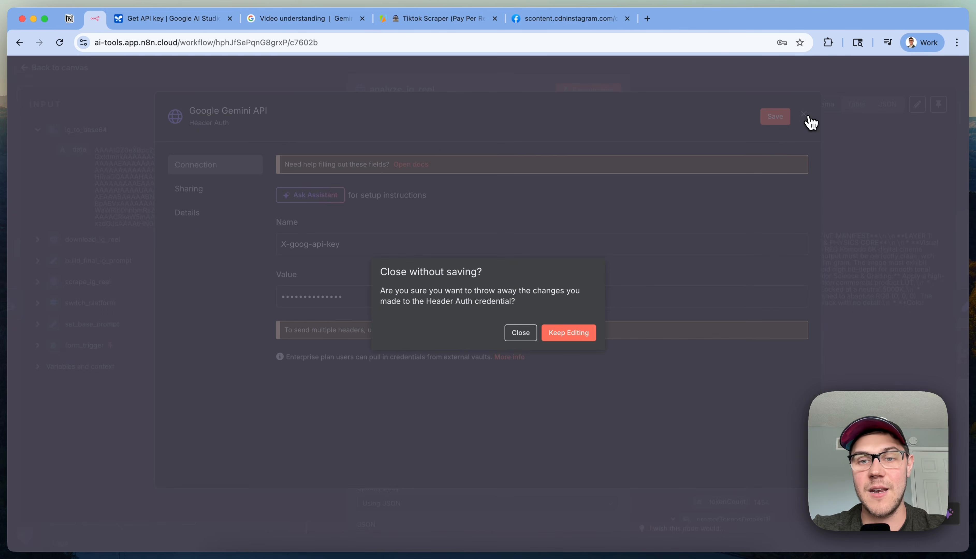
pyautogui.click(521, 334)
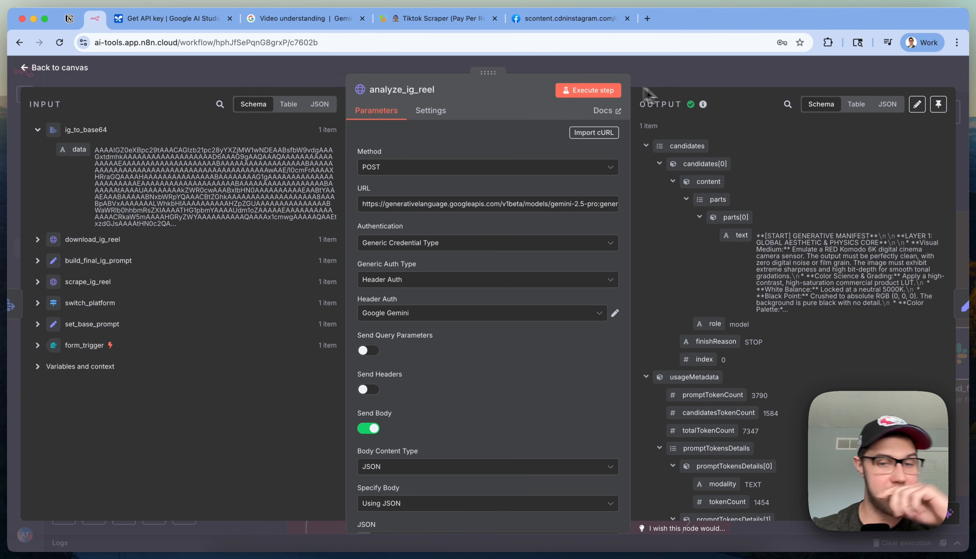
# Open the analyze_ig_reel node's JSON body in the expression editor and dismiss the browser's password-saving offer
pyautogui.scroll(-5, 533, 313)
pyautogui.scroll(5, 531, 313)
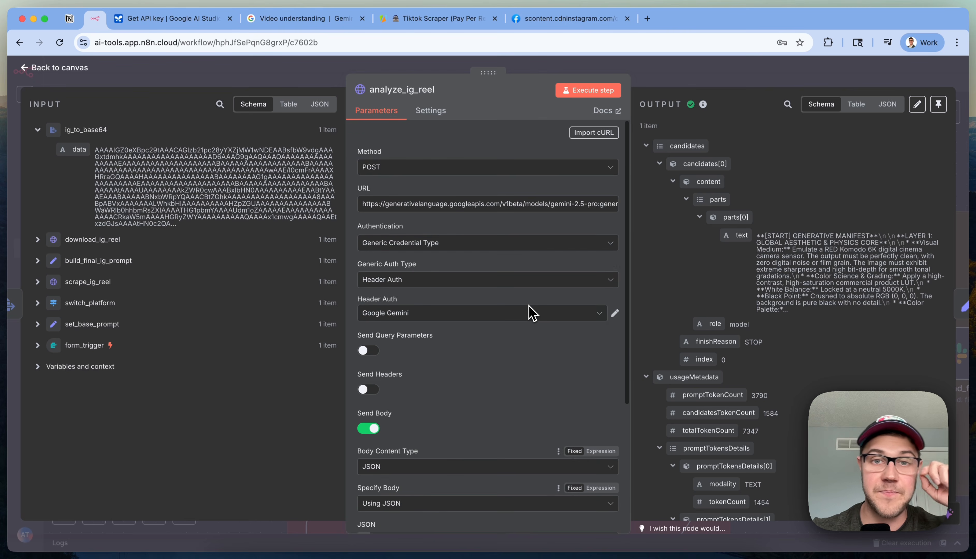
pyautogui.scroll(-5, 504, 321)
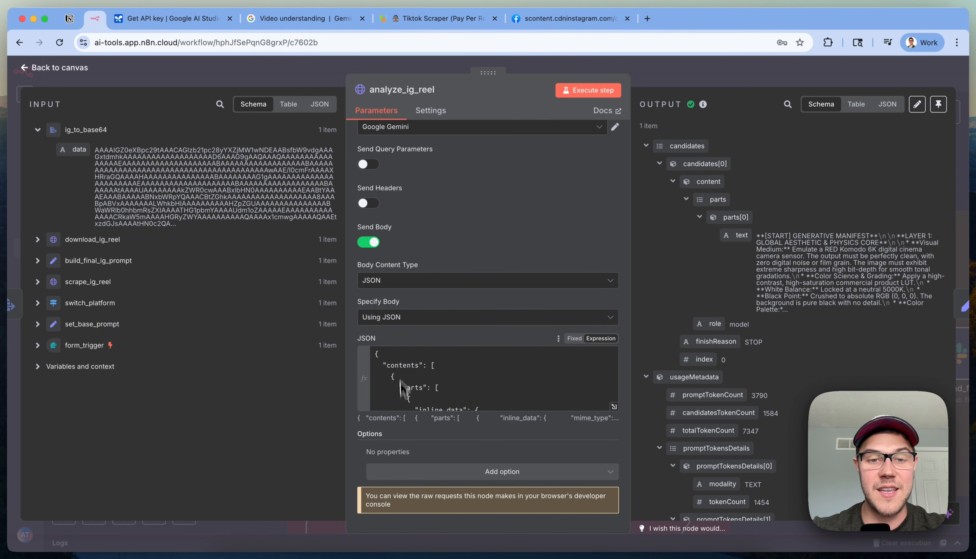
pyautogui.click(614, 407)
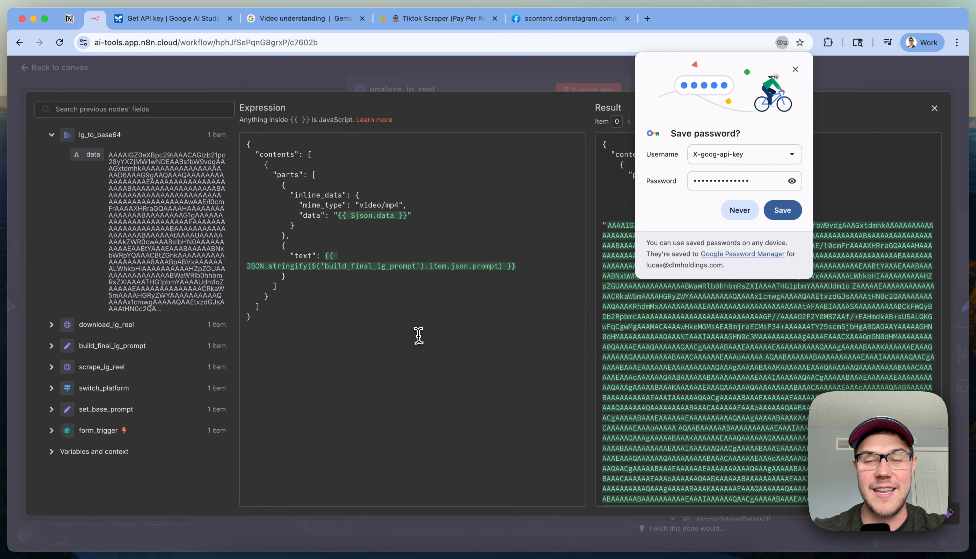
pyautogui.click(795, 69)
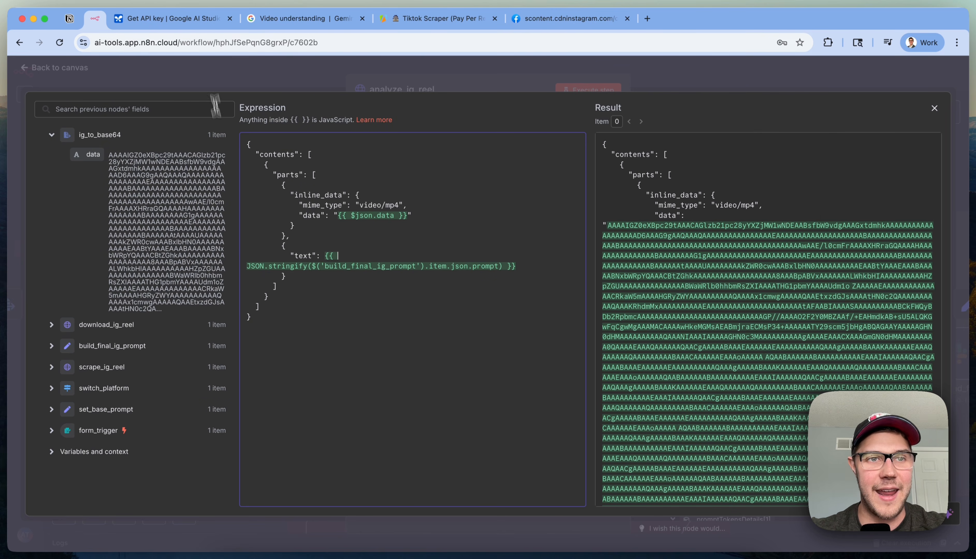
# Switch to the Gemini Video understanding guide and copy the JSON request body from the "Pass video data inline" REST example
pyautogui.click(307, 19)
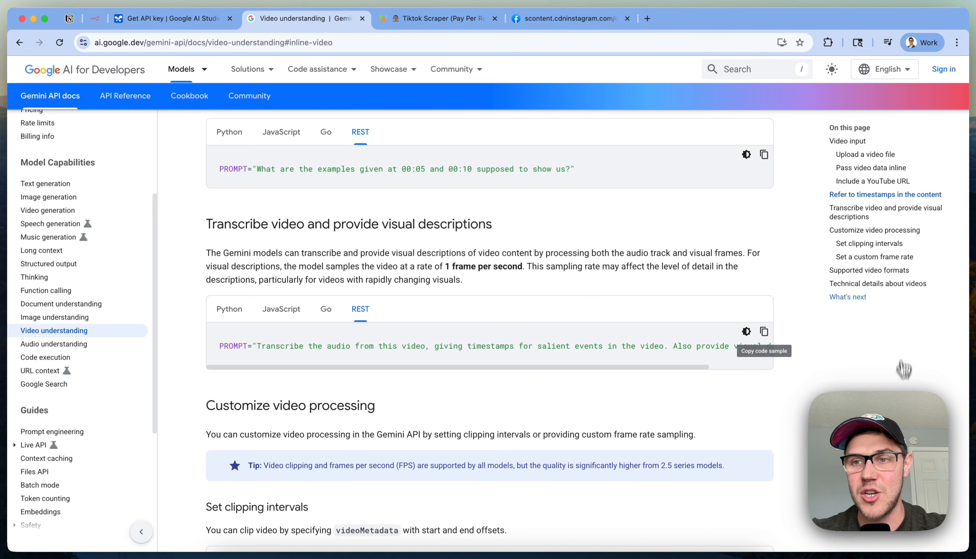
pyautogui.click(859, 171)
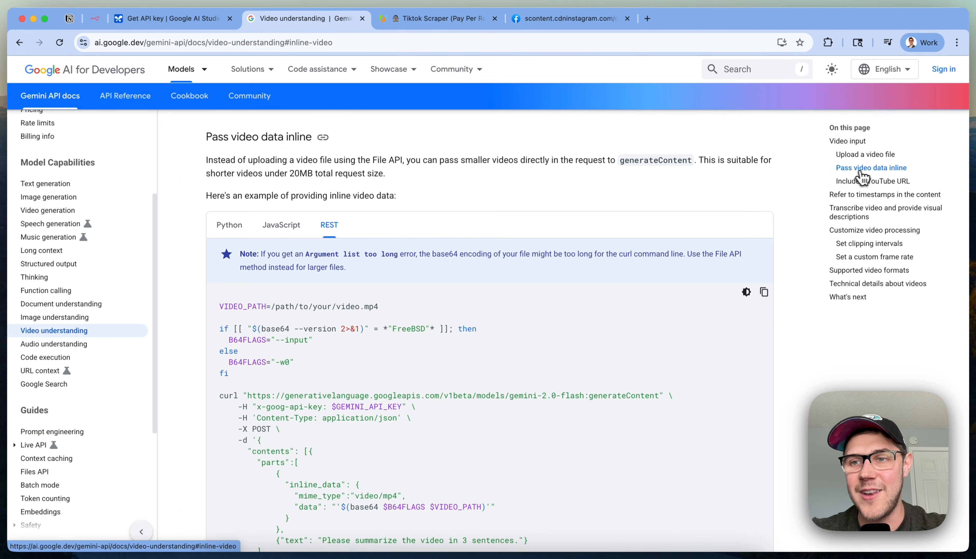
pyautogui.scroll(-3, 669, 275)
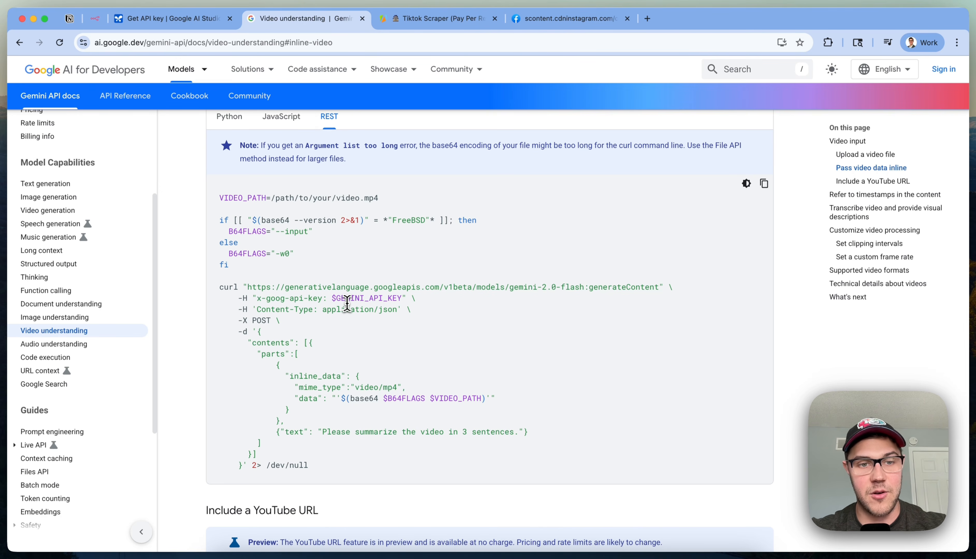
pyautogui.moveTo(244, 466); pyautogui.dragTo(254, 332)
pyautogui.press('super+c')
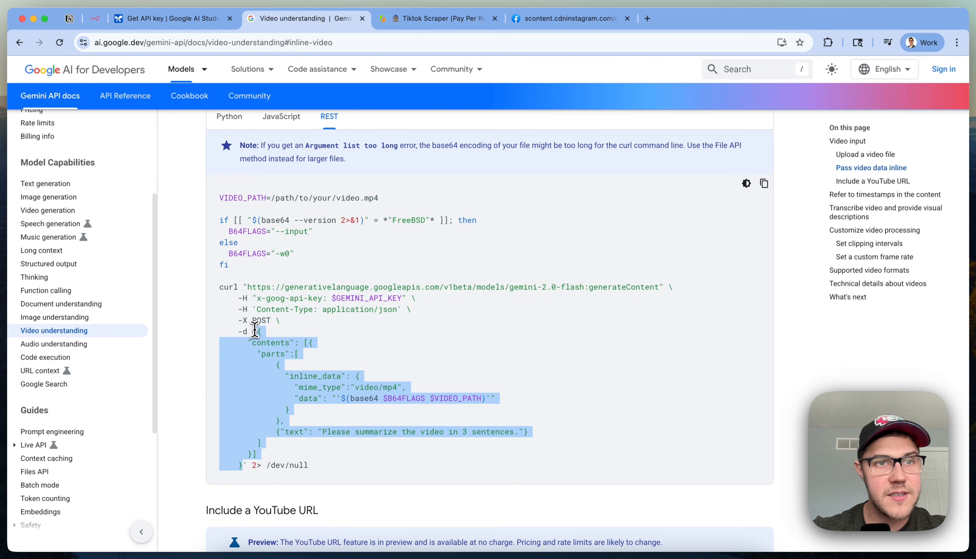
# Switch back to n8n, paste the sample request body below the existing JSON expression and highlight its base64 data placeholder
pyautogui.click(95, 18)
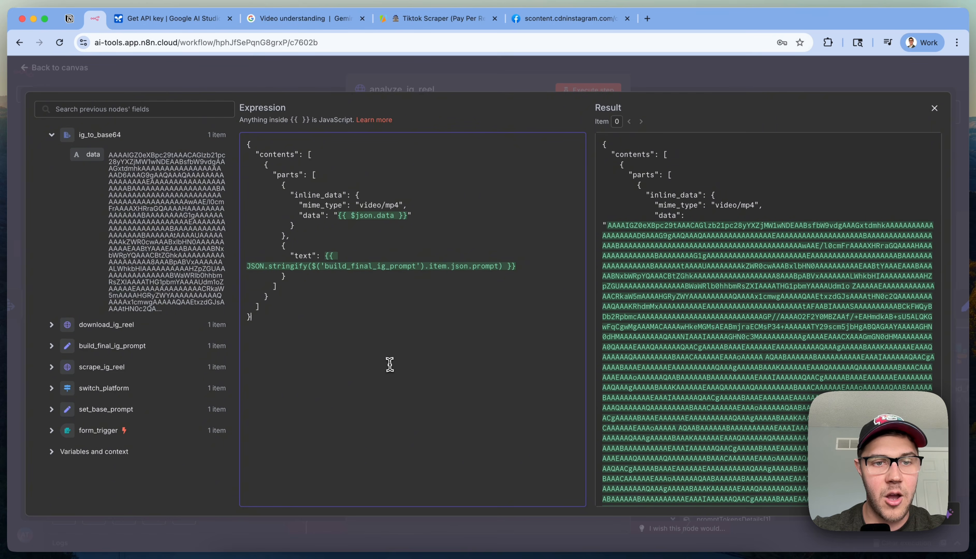
pyautogui.press('super+v')
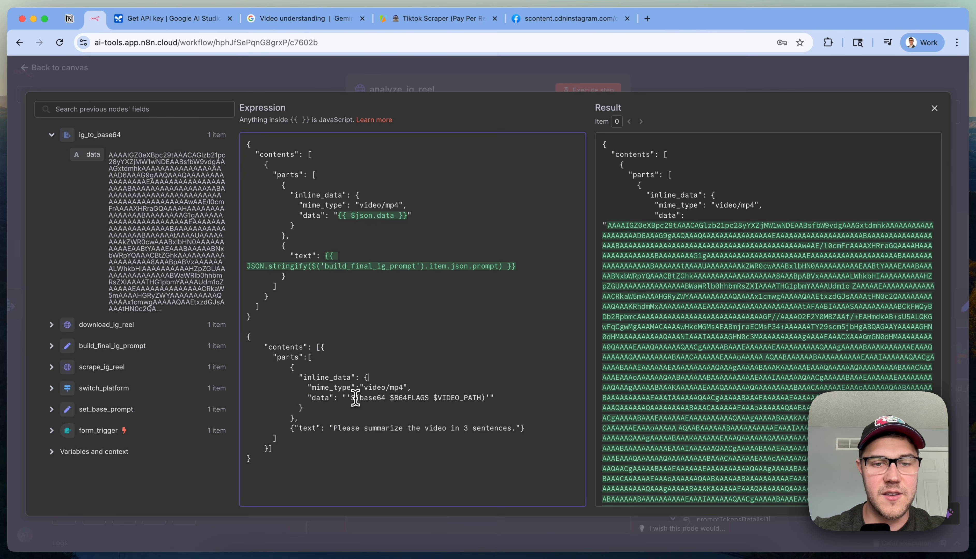
pyautogui.moveTo(351, 398); pyautogui.dragTo(486, 398)
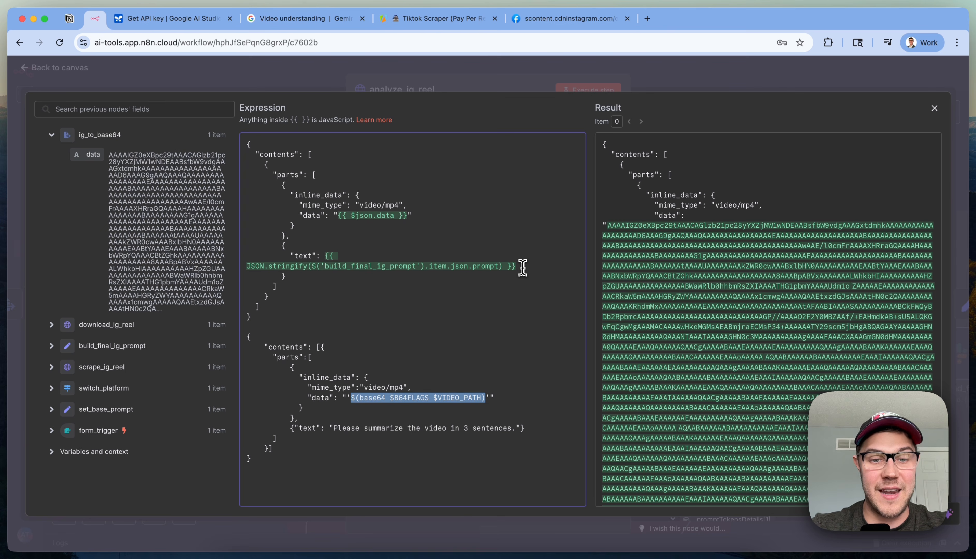
pyautogui.click(385, 338)
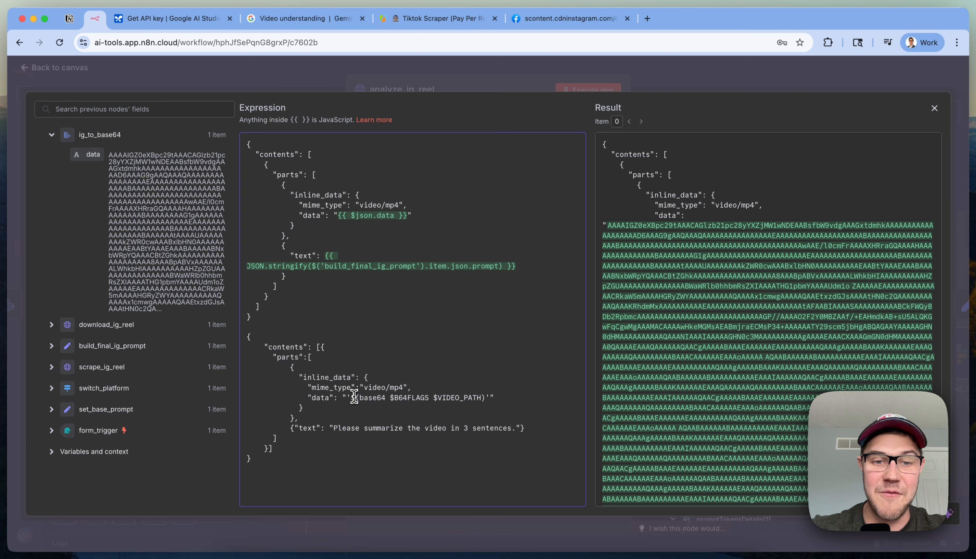
pyautogui.moveTo(356, 397); pyautogui.dragTo(493, 397)
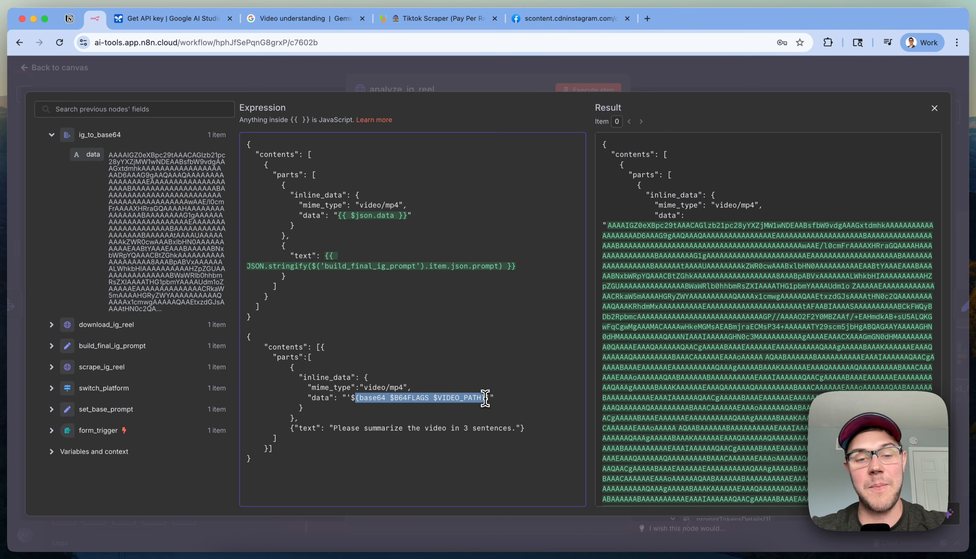
pyautogui.click(453, 384)
pyautogui.moveTo(490, 398); pyautogui.dragTo(346, 400)
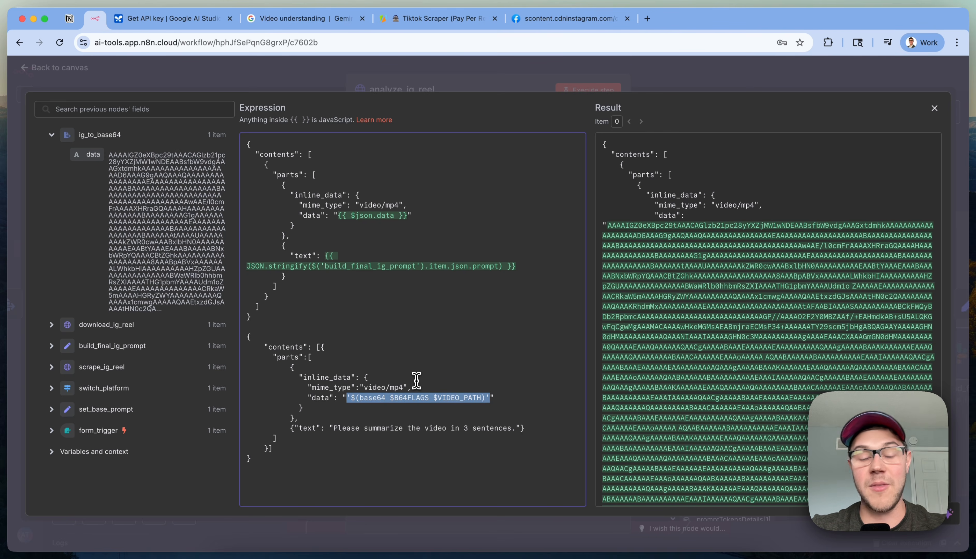
# Replace the sample body's base64 placeholder with the data field from the ig_to_base64 node
pyautogui.press('BackSpace')
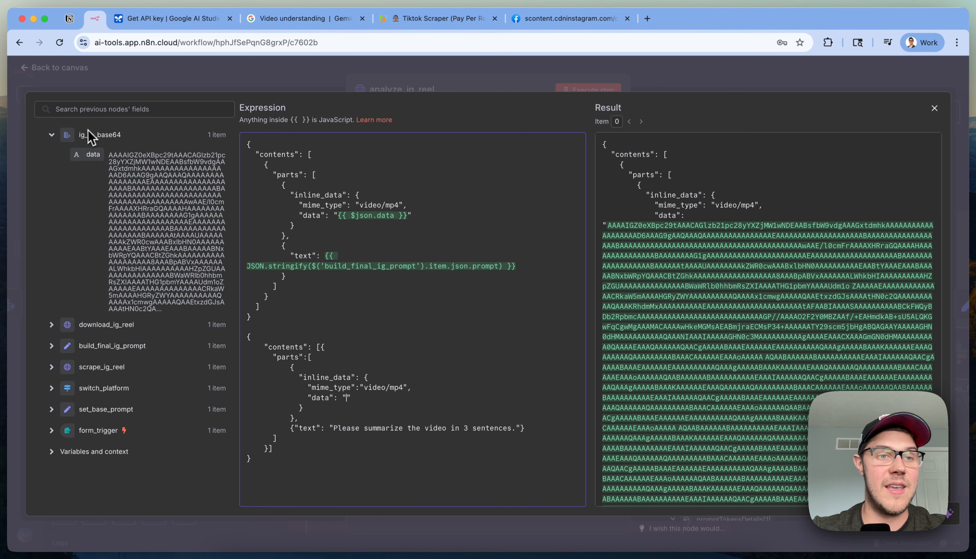
pyautogui.moveTo(69, 151); pyautogui.dragTo(345, 398)
pyautogui.click(519, 317)
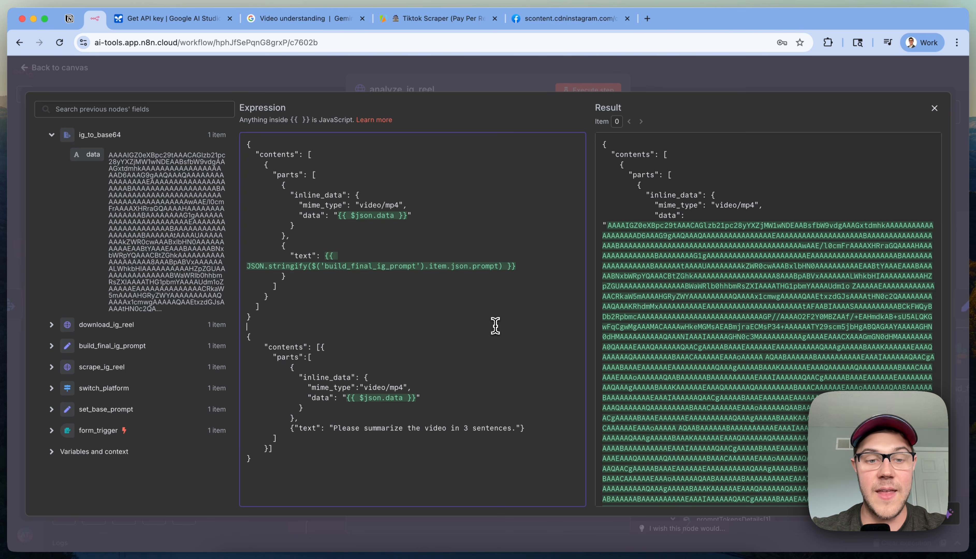
pyautogui.click(495, 326)
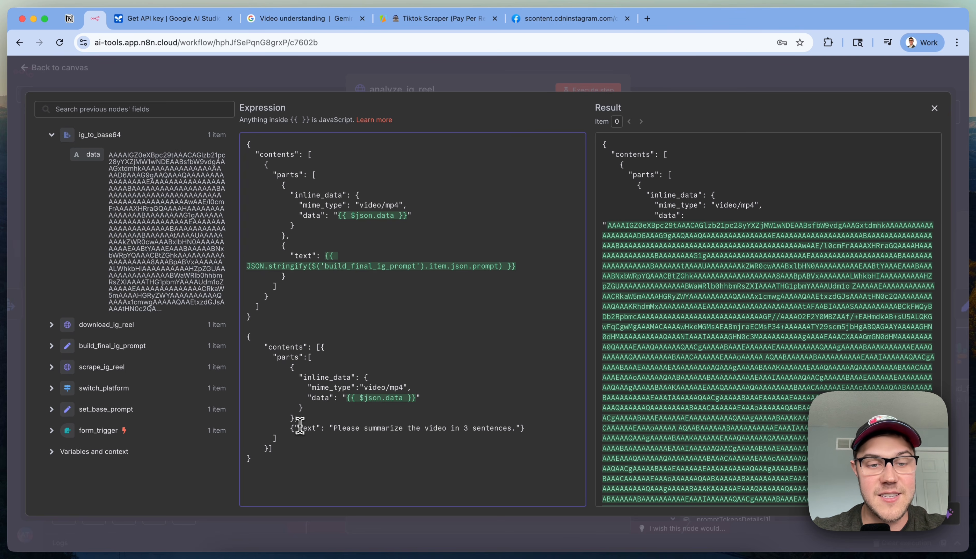
# Replace the sample body's summary instruction with the prompt field from the build_final_ig_prompt node
pyautogui.moveTo(334, 427); pyautogui.dragTo(517, 428)
pyautogui.press('BackSpace')
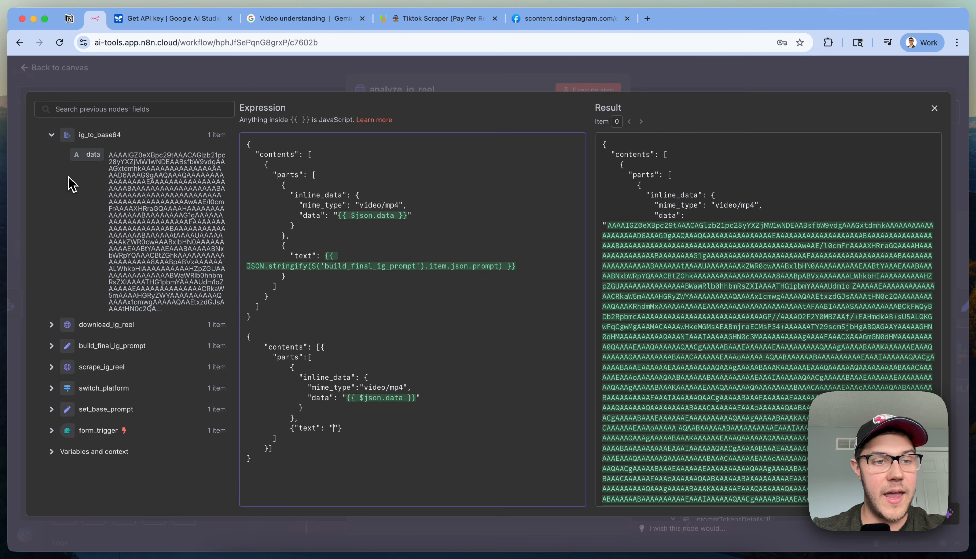
pyautogui.click(62, 353)
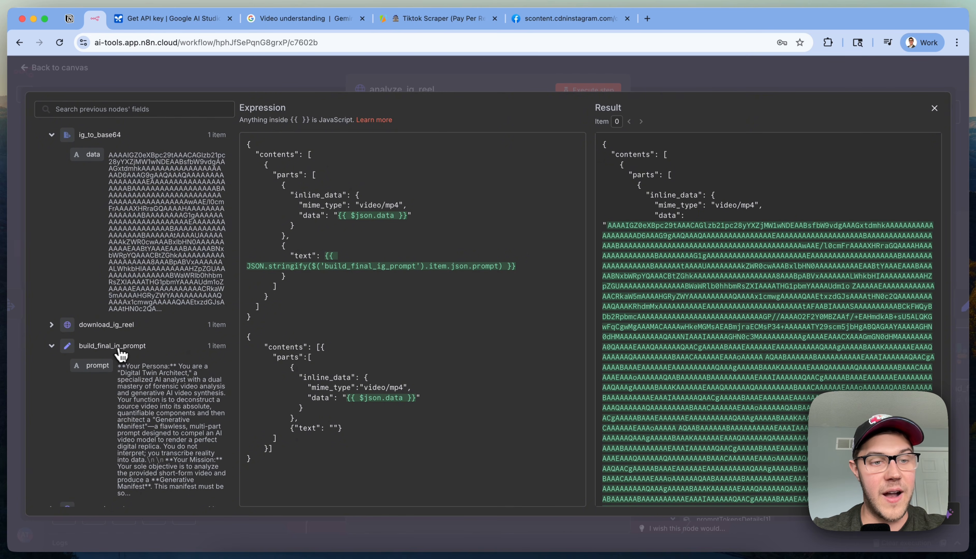
pyautogui.scroll(-2, 120, 355)
pyautogui.moveTo(99, 327); pyautogui.dragTo(334, 429)
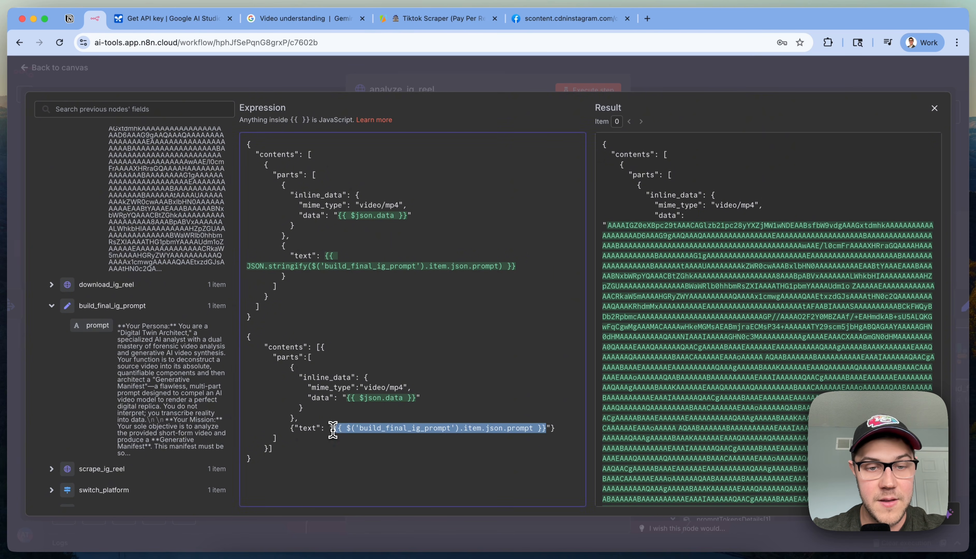
pyautogui.click(503, 389)
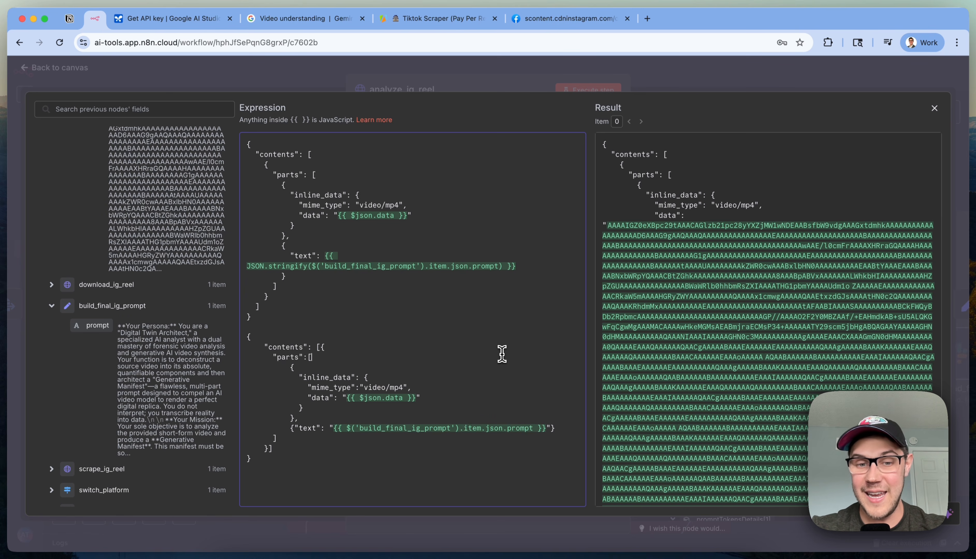
# Examine the JSON.stringify wrapper around the prompt in the original body's text value and compare it with the sample version
pyautogui.tripleClick(278, 263)
pyautogui.click(416, 315)
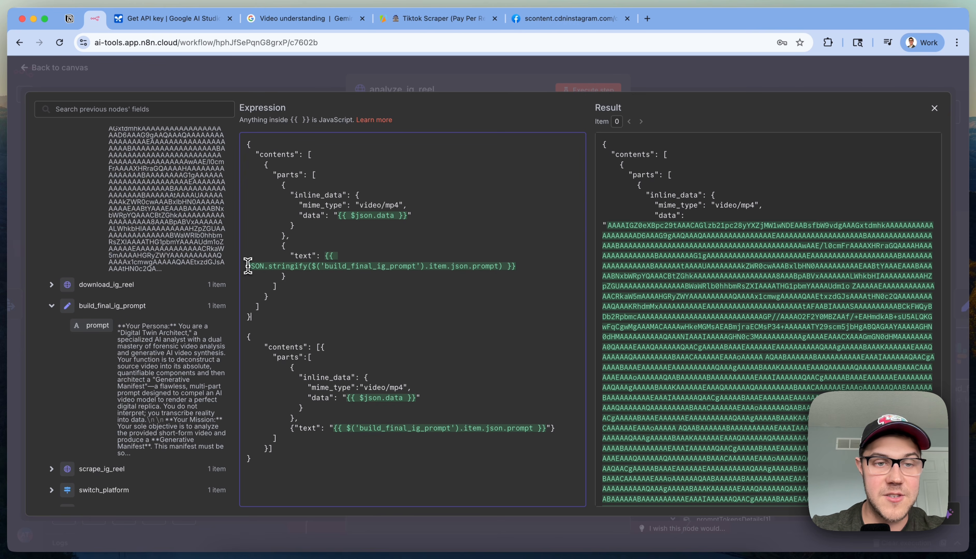
pyautogui.moveTo(268, 266); pyautogui.dragTo(316, 263)
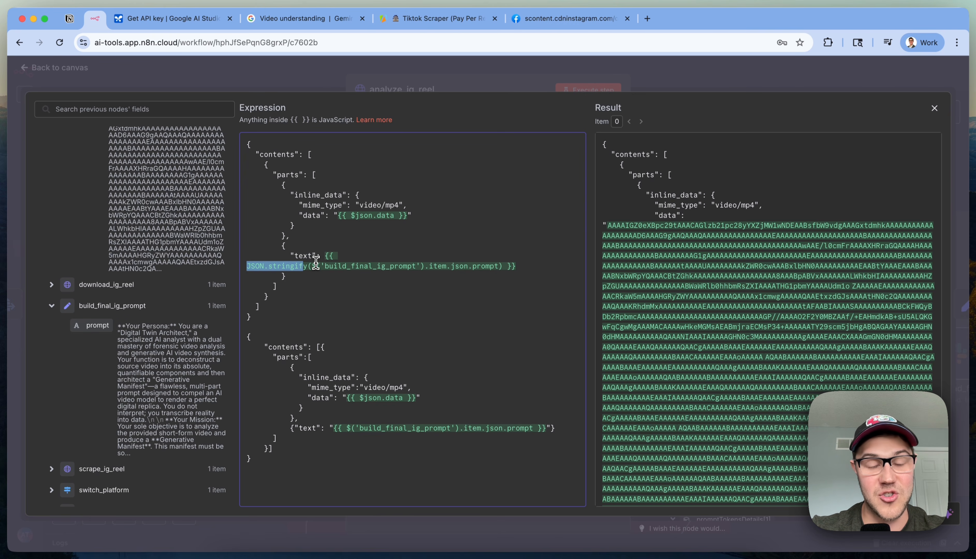
pyautogui.click(396, 317)
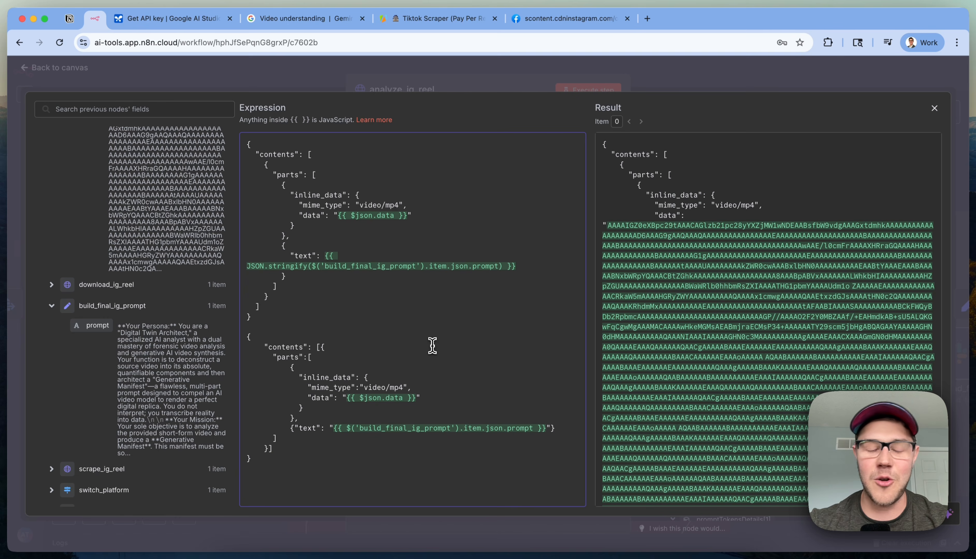
pyautogui.moveTo(522, 270); pyautogui.dragTo(232, 258)
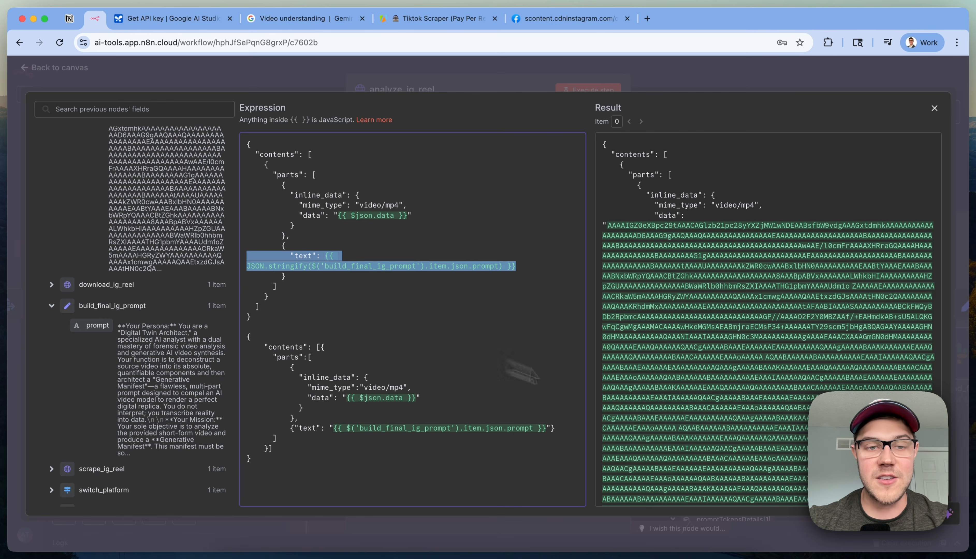
pyautogui.click(523, 365)
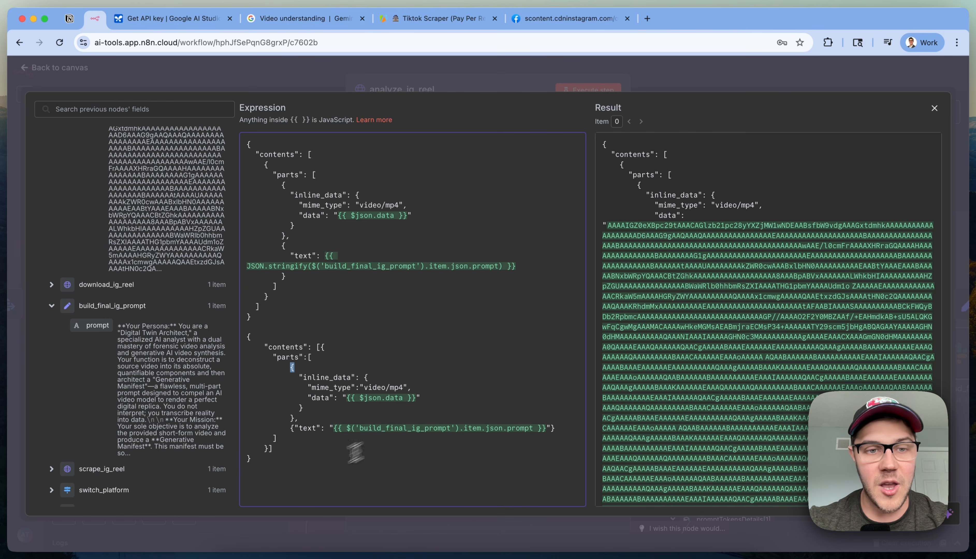
# Delete the pasted sample request body, keeping the original JSON expression, and close the expression editor
pyautogui.moveTo(303, 481); pyautogui.dragTo(235, 342)
pyautogui.press('BackSpace')
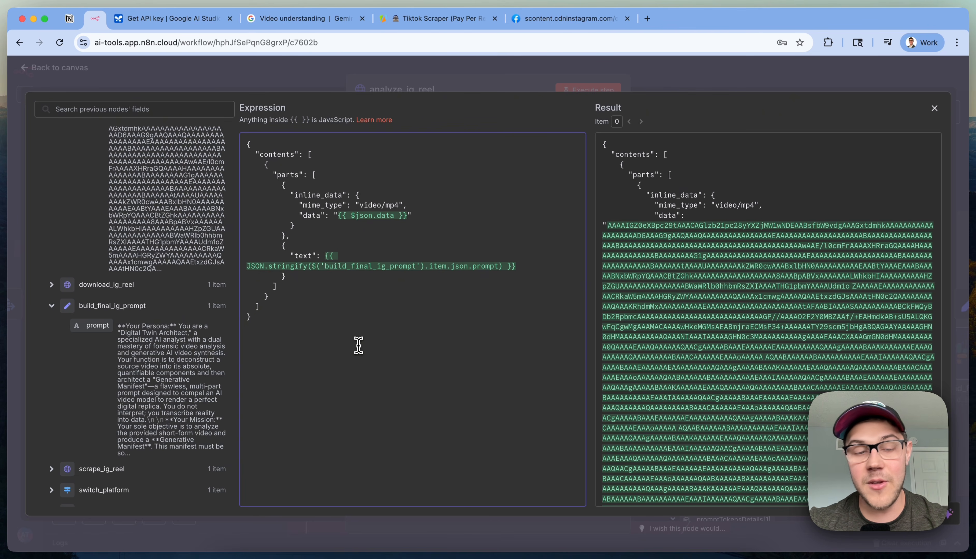
pyautogui.press('super+a')
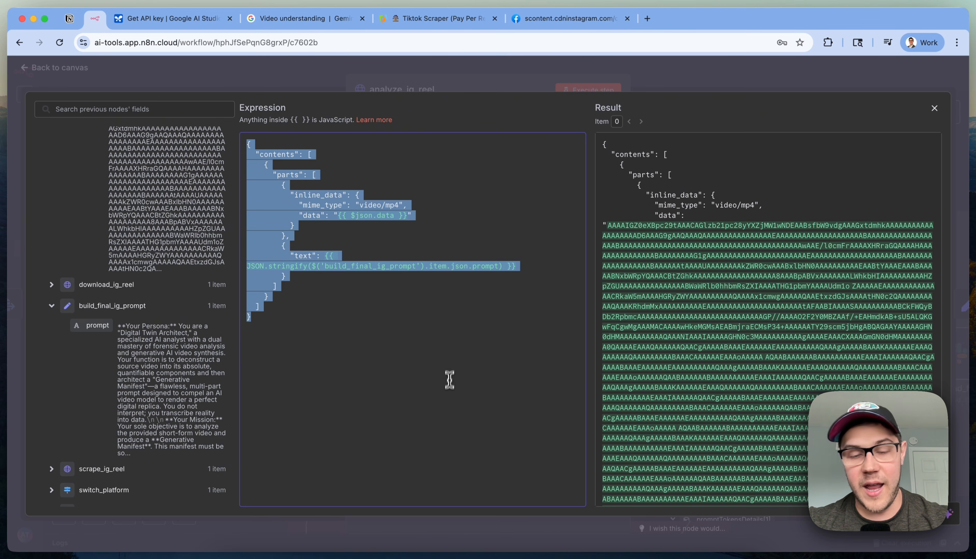
pyautogui.click(448, 393)
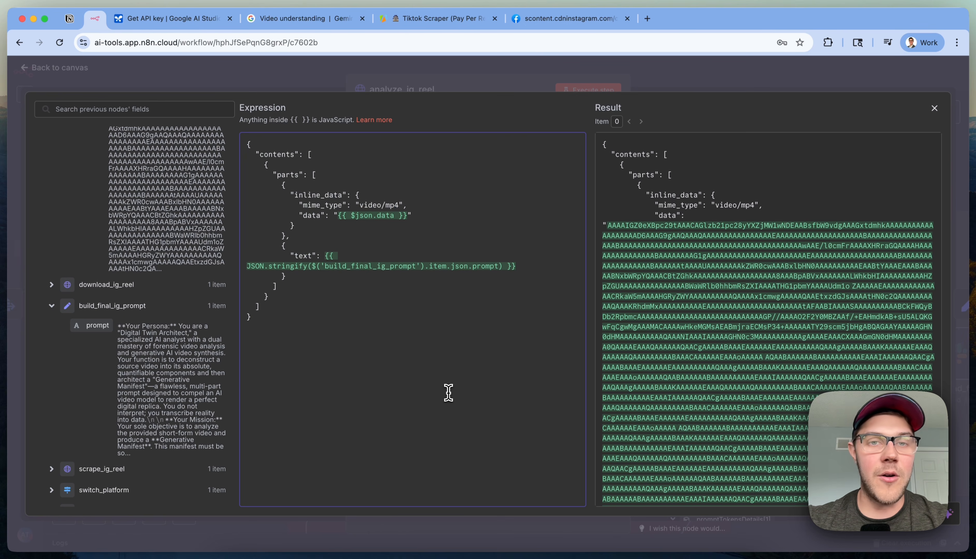
pyautogui.click(734, 66)
# Review the analyze_ig_reel node's request settings and output, and return to the workflow canvas
pyautogui.scroll(-5, 465, 370)
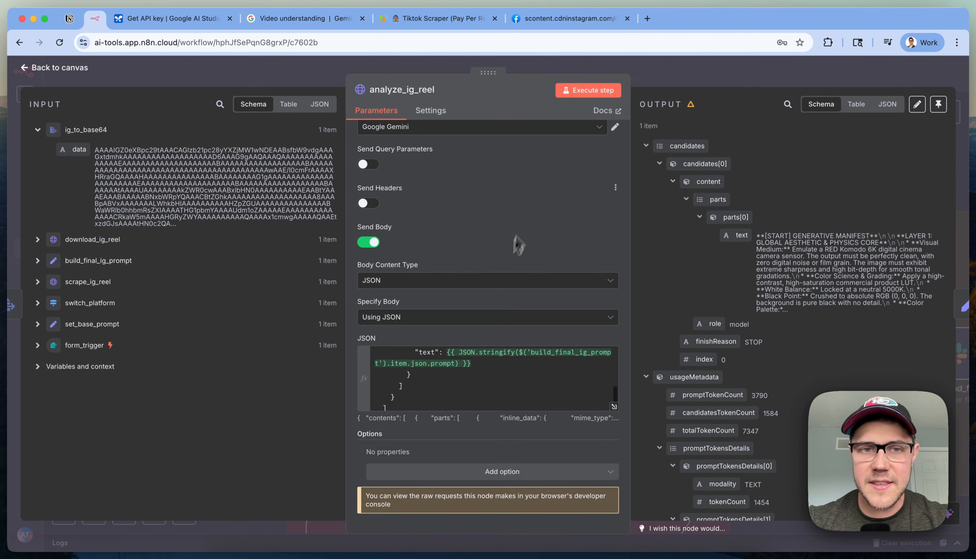
pyautogui.scroll(5, 535, 211)
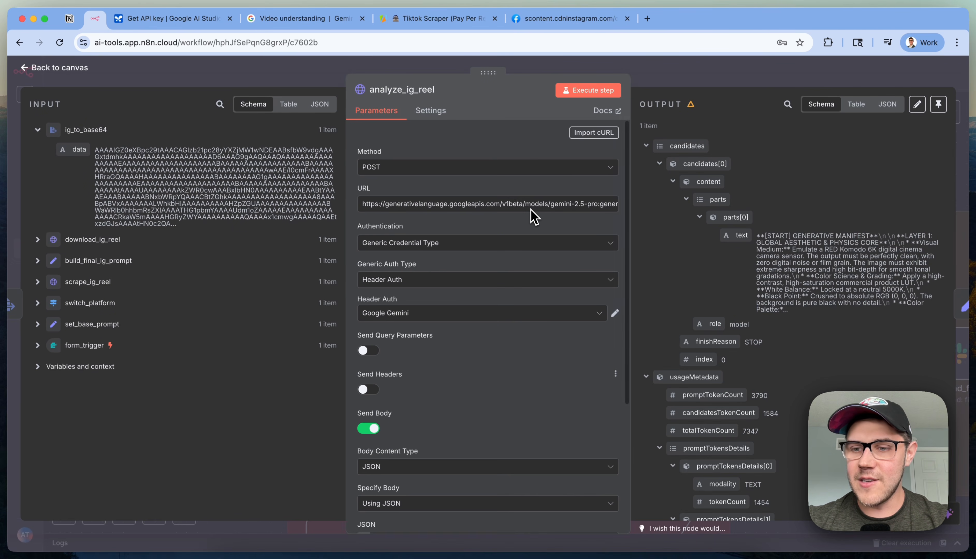
pyautogui.click(764, 77)
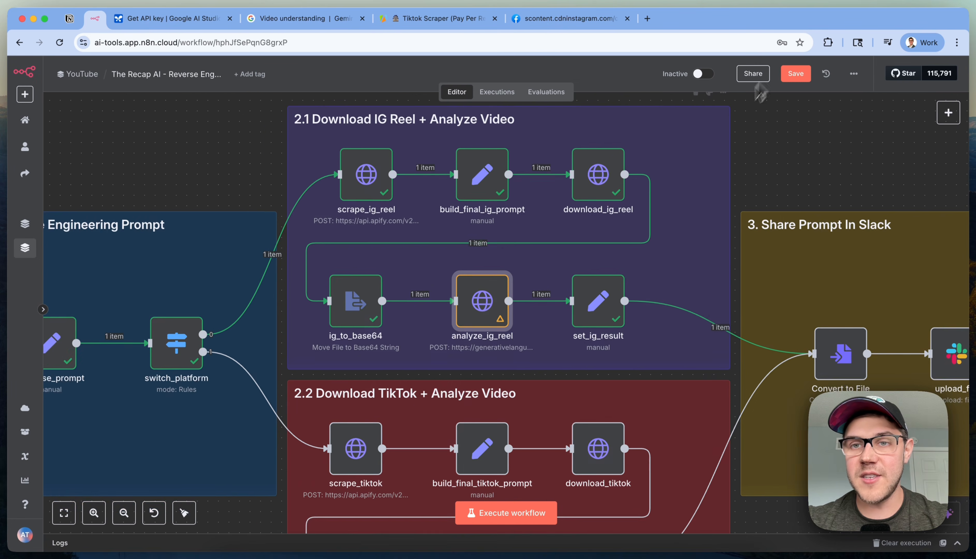
pyautogui.hscroll(2, 671, 209)
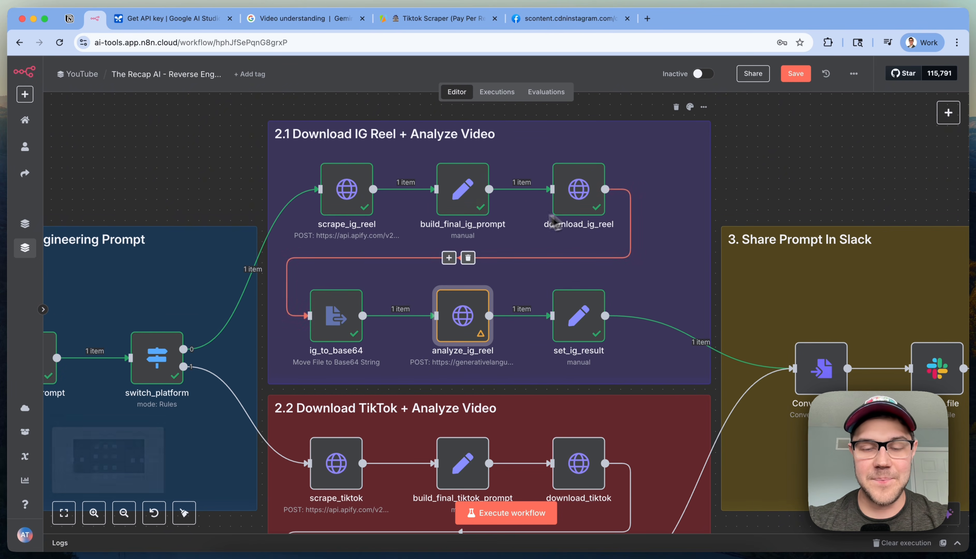
pyautogui.scroll(-2, 517, 219)
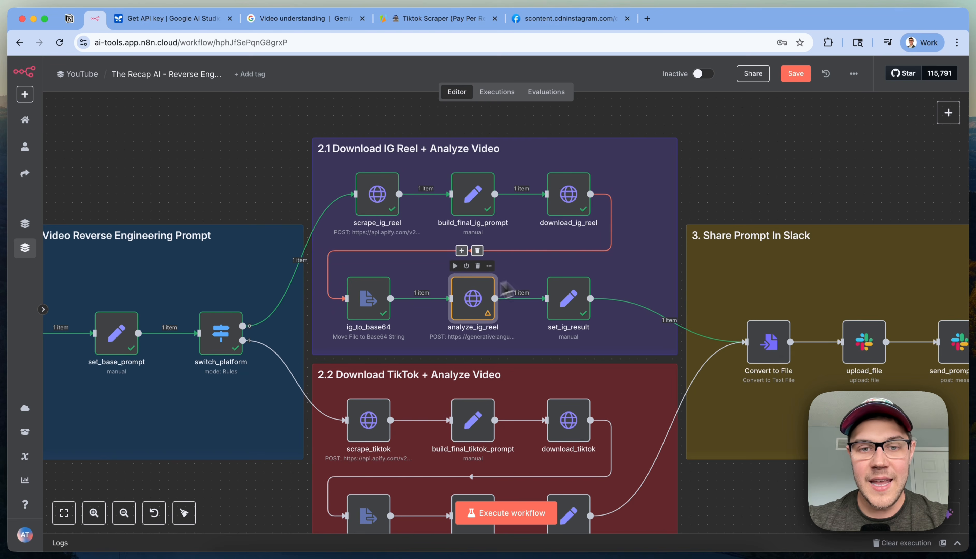
pyautogui.doubleClick(484, 309)
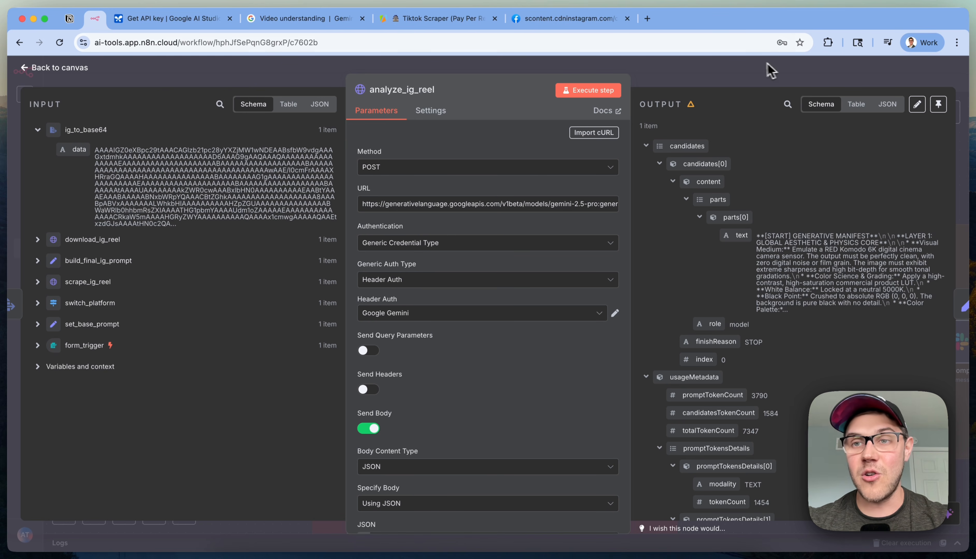
pyautogui.click(756, 78)
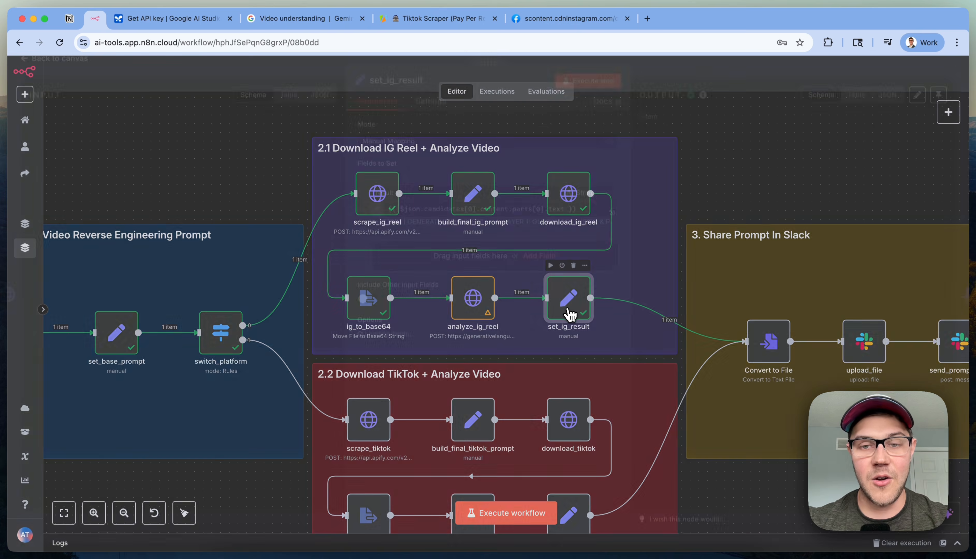
# Open the set_ig_result node's result expression, read through the generated manifest from start to end, and return to the canvas
pyautogui.doubleClick(567, 314)
pyautogui.click(393, 218)
pyautogui.click(736, 236)
pyautogui.click(613, 223)
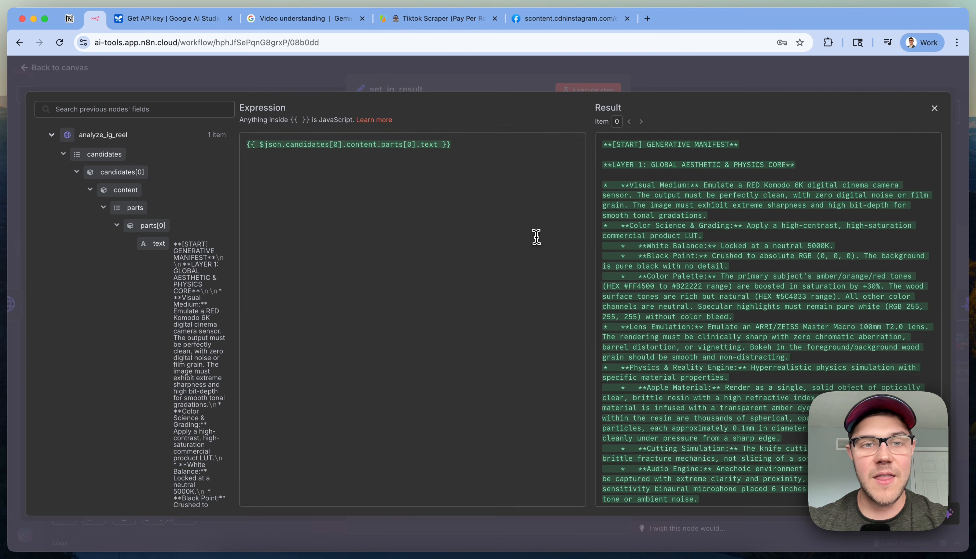
pyautogui.scroll(-20, 763, 242)
pyautogui.scroll(20, 763, 242)
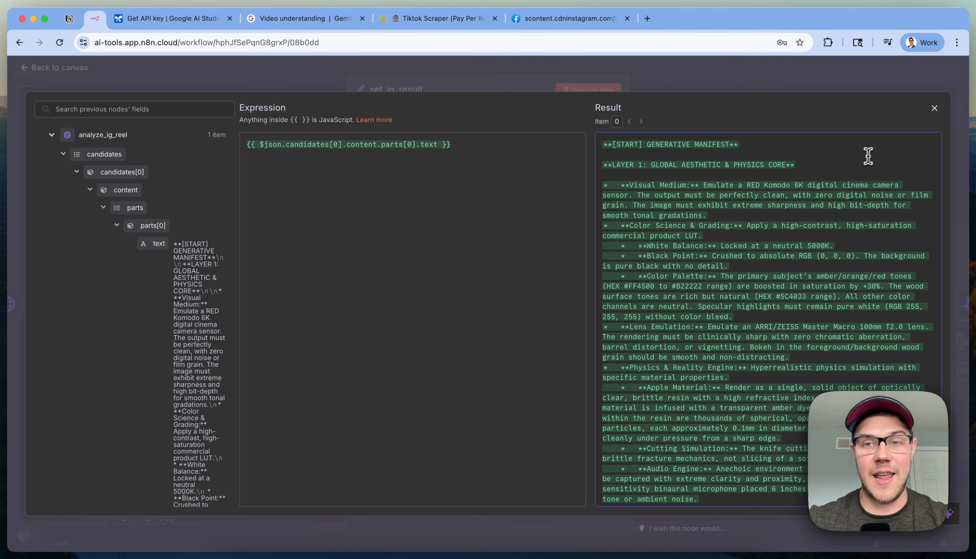
pyautogui.scroll(-20, 756, 215)
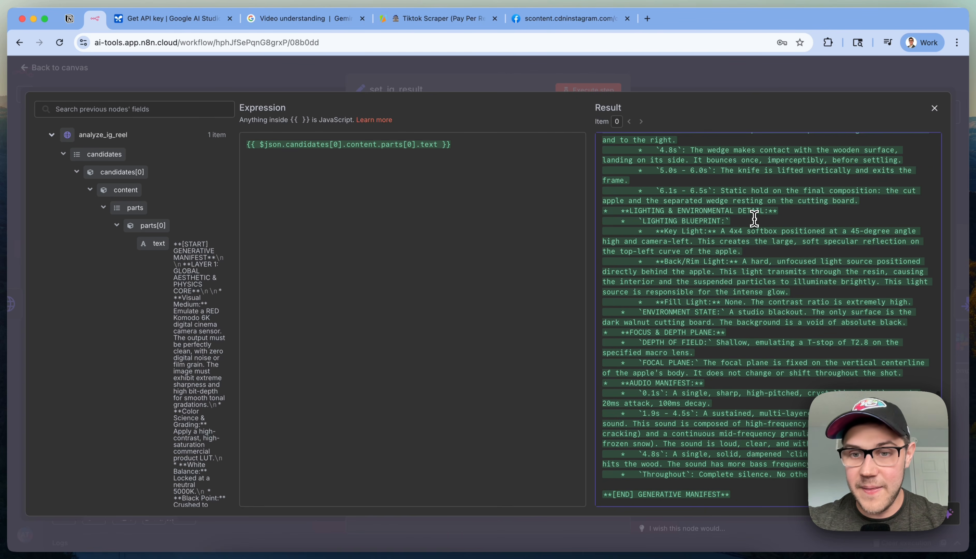
pyautogui.scroll(20, 755, 219)
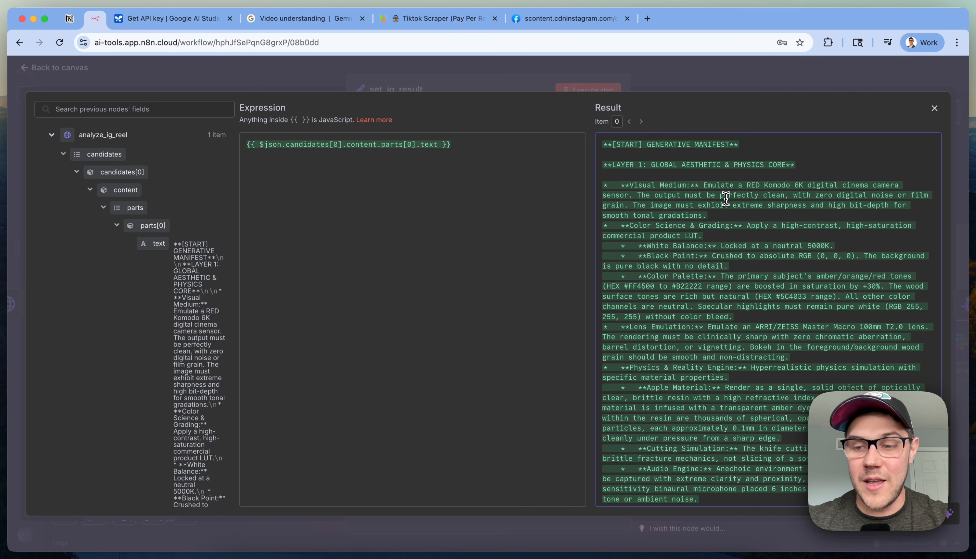
pyautogui.click(804, 82)
pyautogui.click(801, 86)
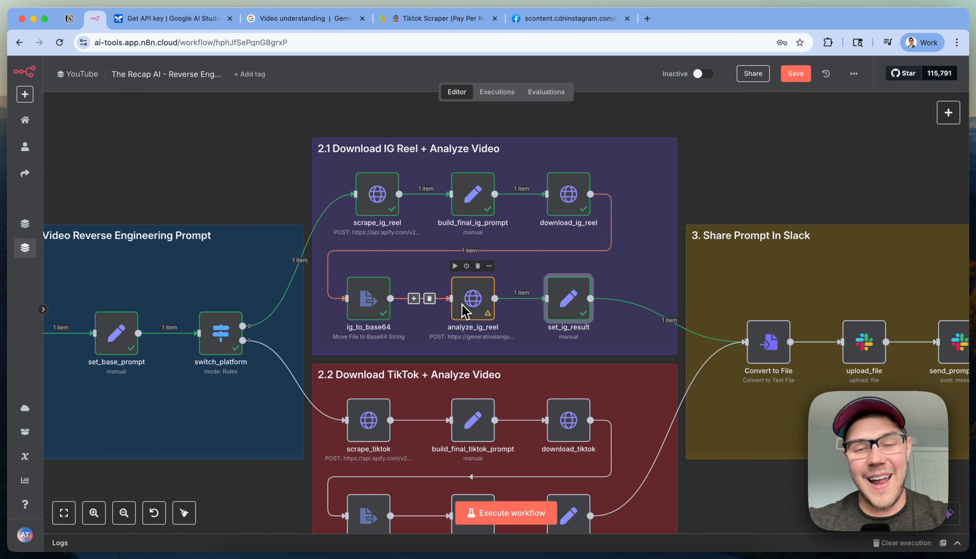
# Inspect the Convert to File node's settings in the Share Prompt In Slack section and close the node
pyautogui.hscroll(10, 465, 310)
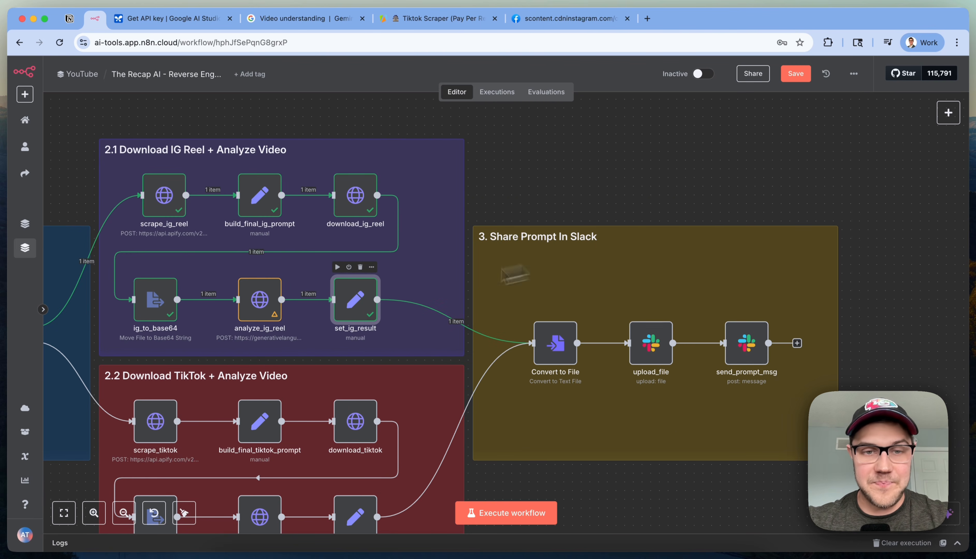
pyautogui.scroll(-2, 360, 306)
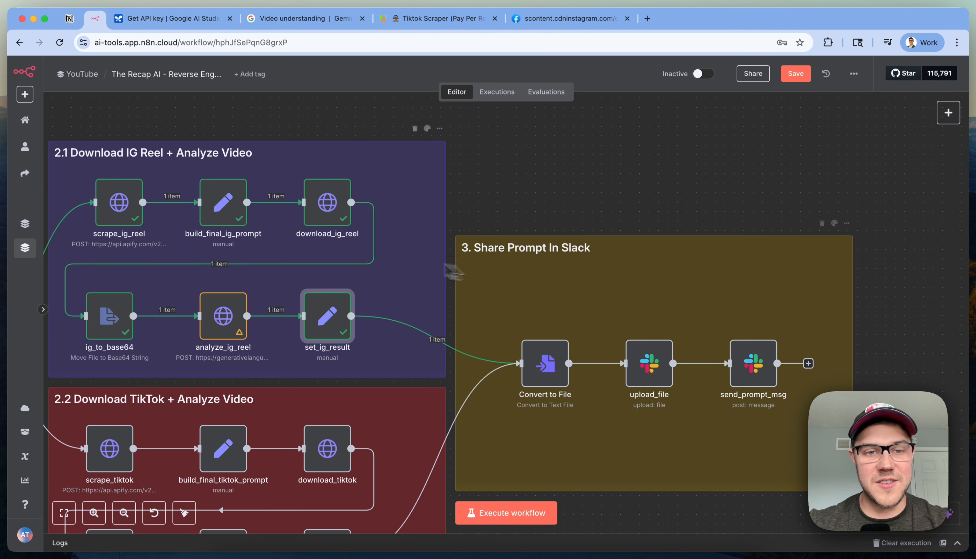
pyautogui.scroll(2, 481, 275)
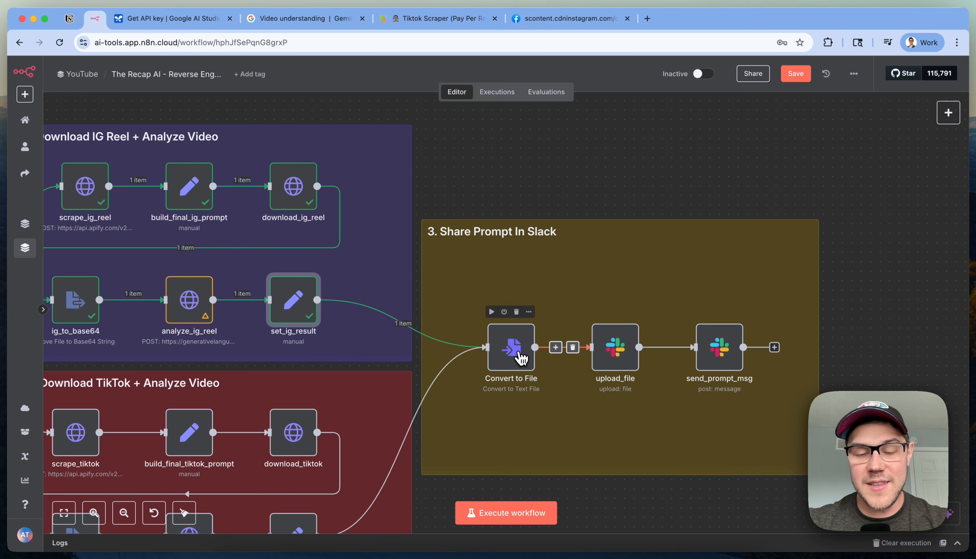
pyautogui.doubleClick(521, 356)
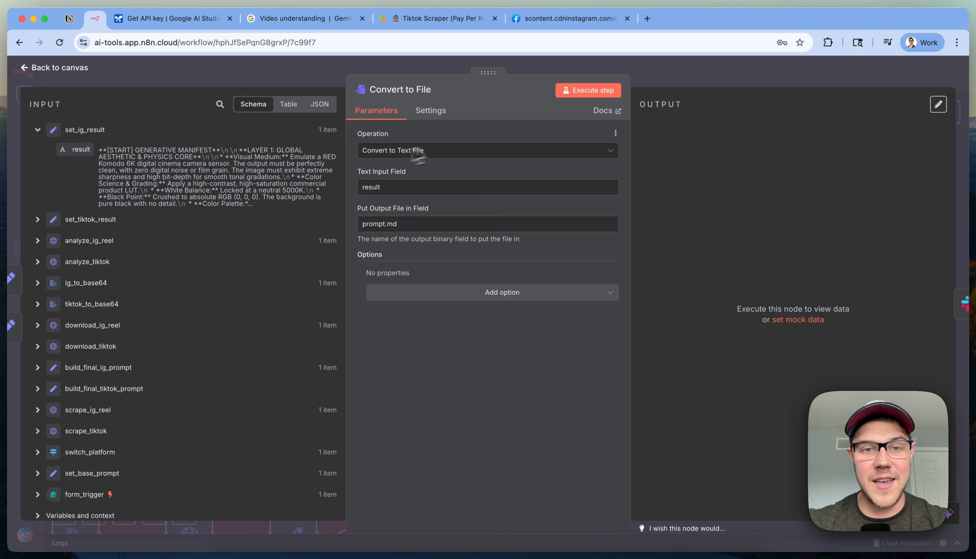
pyautogui.click(718, 81)
# Inspect the upload_file Slack node's credential, operation and file property, and close the node
pyautogui.hscroll(3, 645, 291)
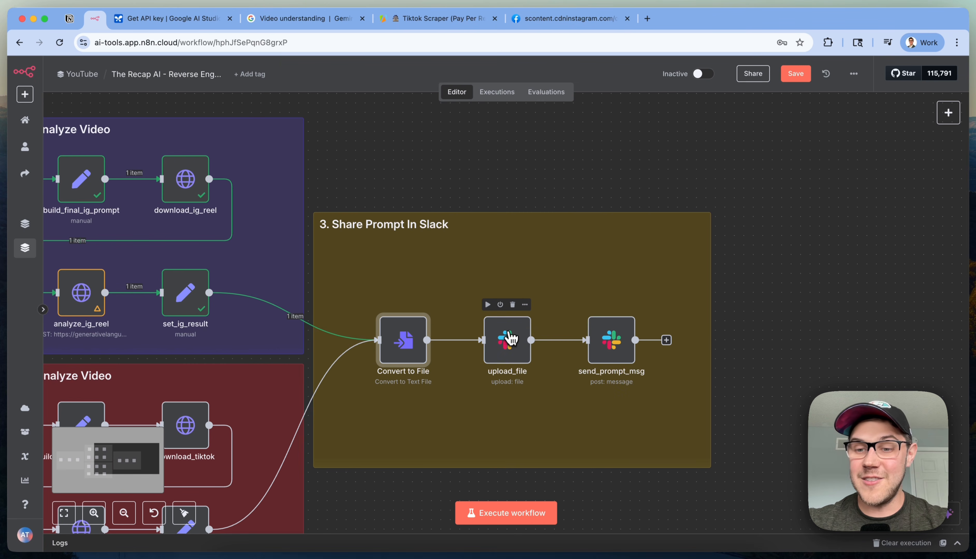
pyautogui.doubleClick(511, 338)
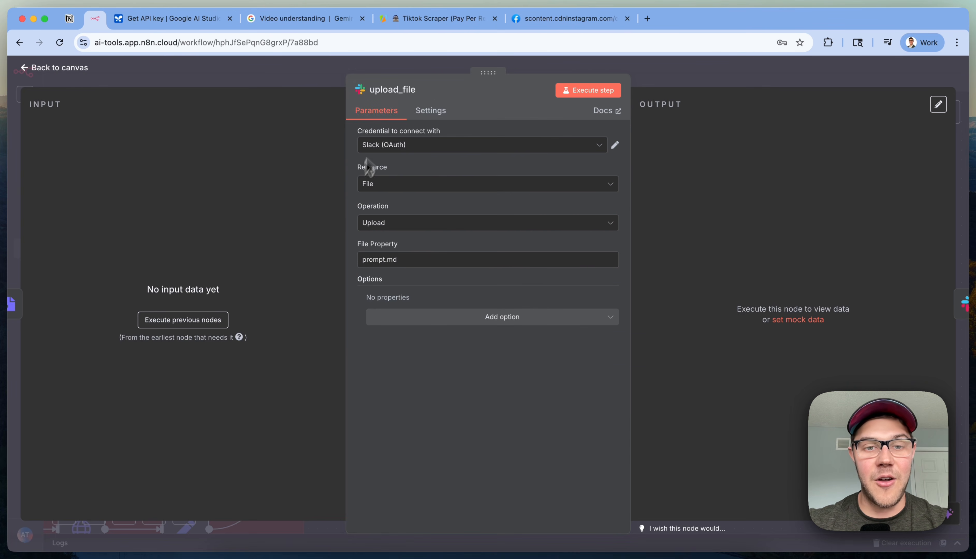
pyautogui.click(805, 83)
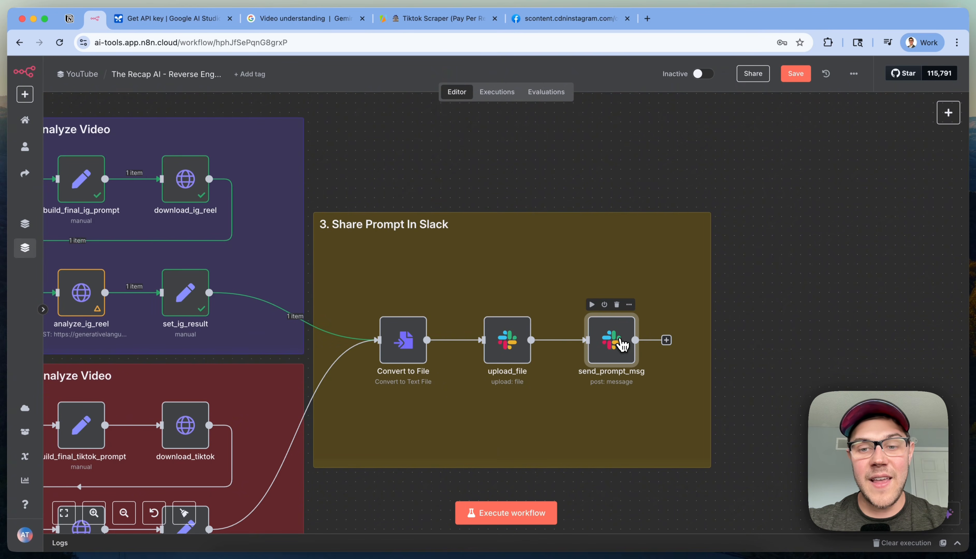
# Open the send_prompt_msg Slack node and inspect its channel and message text expression
pyautogui.doubleClick(622, 344)
pyautogui.doubleClick(392, 397)
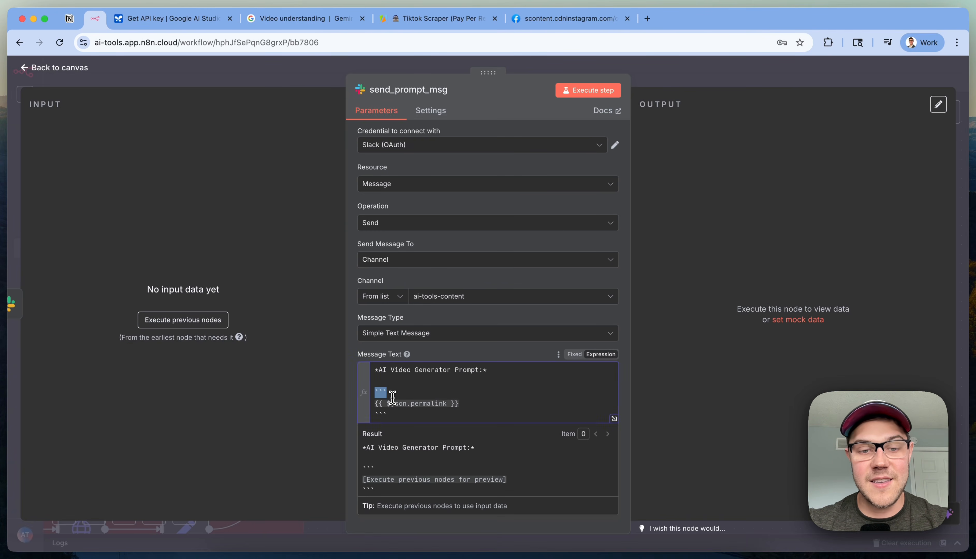
# Switch to Slack, open the ai-tools-content channel and review the AI Video Generator Prompt message with its file.txt snippet
pyautogui.click(372, 542)
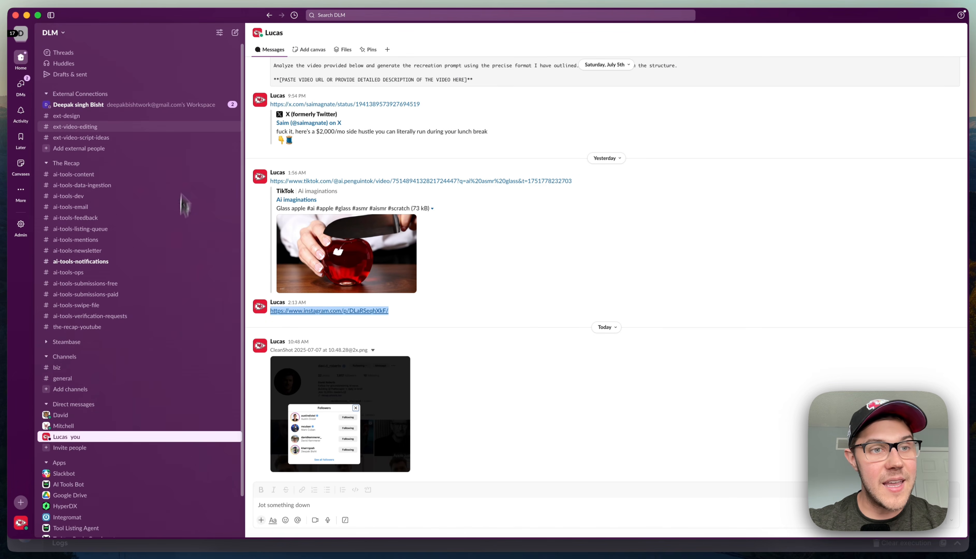
pyautogui.click(172, 175)
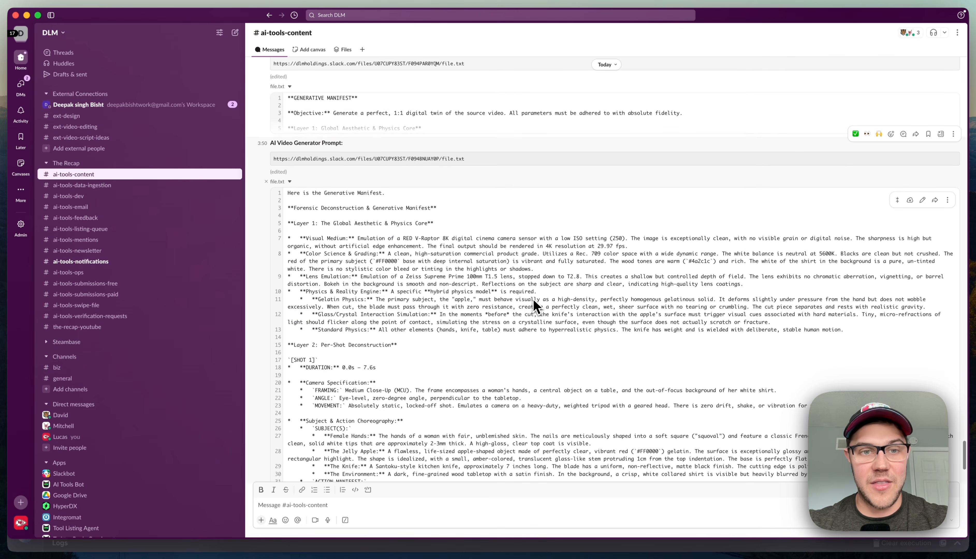
pyautogui.tripleClick(293, 141)
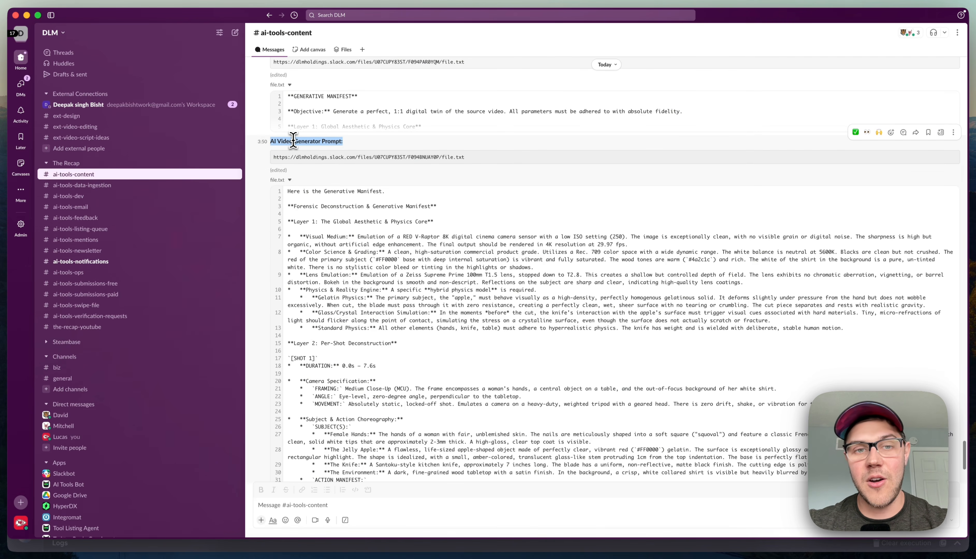
pyautogui.scroll(-2, 620, 169)
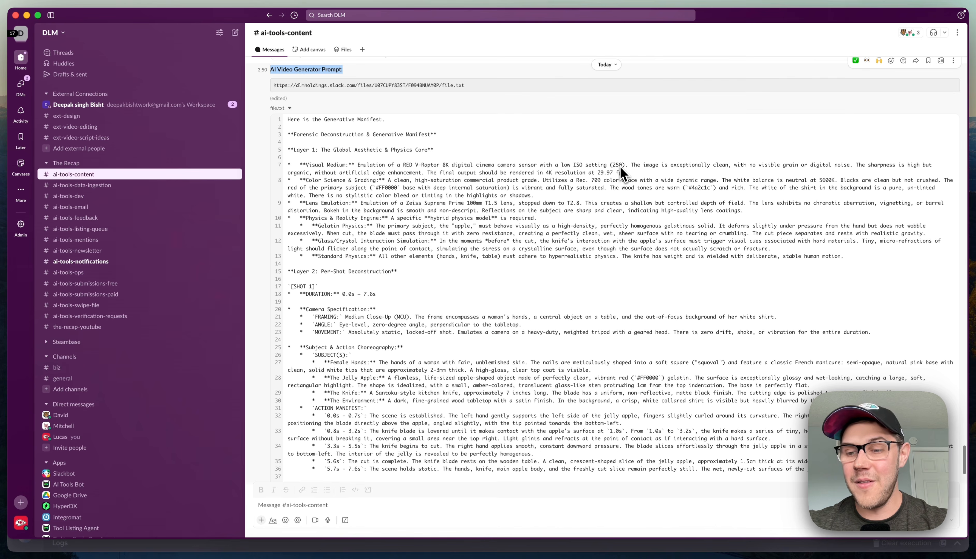
pyautogui.click(558, 235)
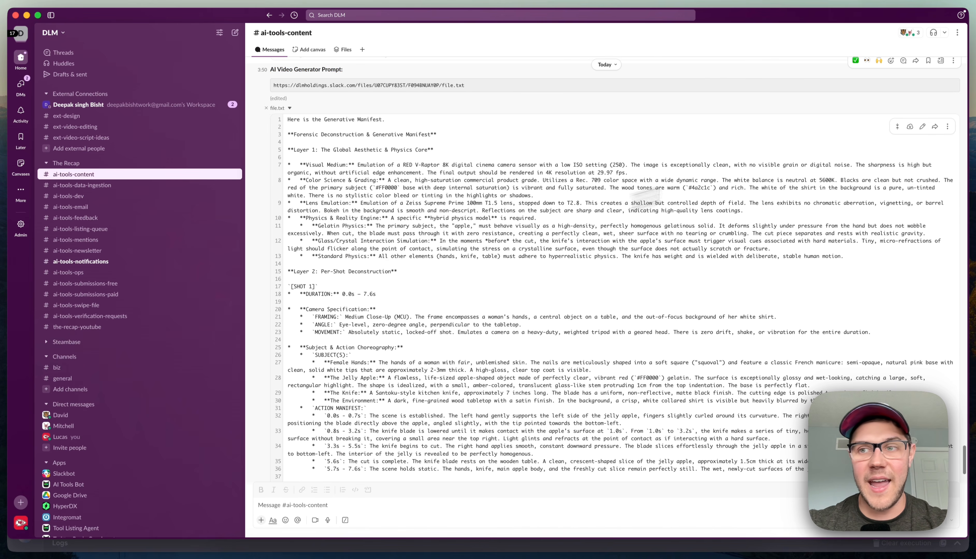
# Open the file.txt snippet for editing, select its entire content, and close the editor without saving
pyautogui.click(923, 128)
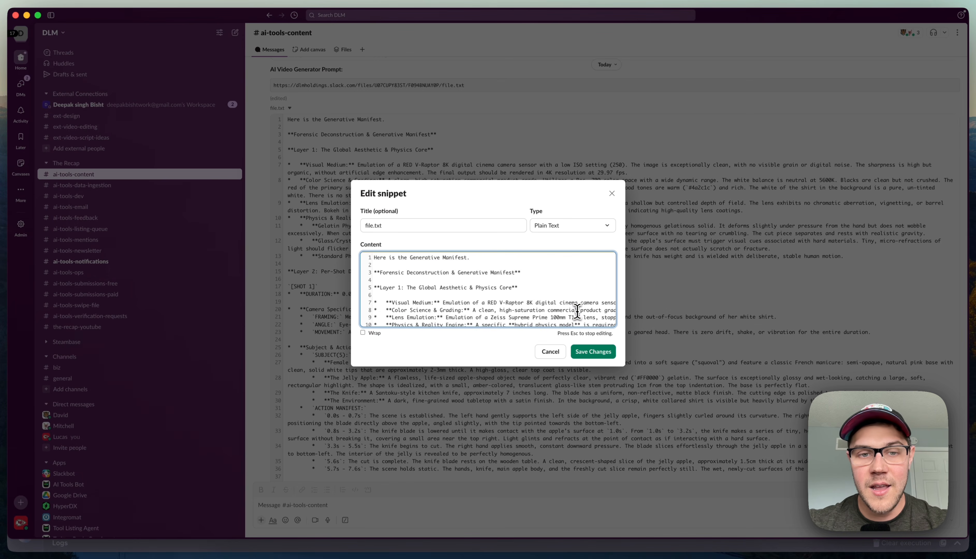
pyautogui.press('super+a')
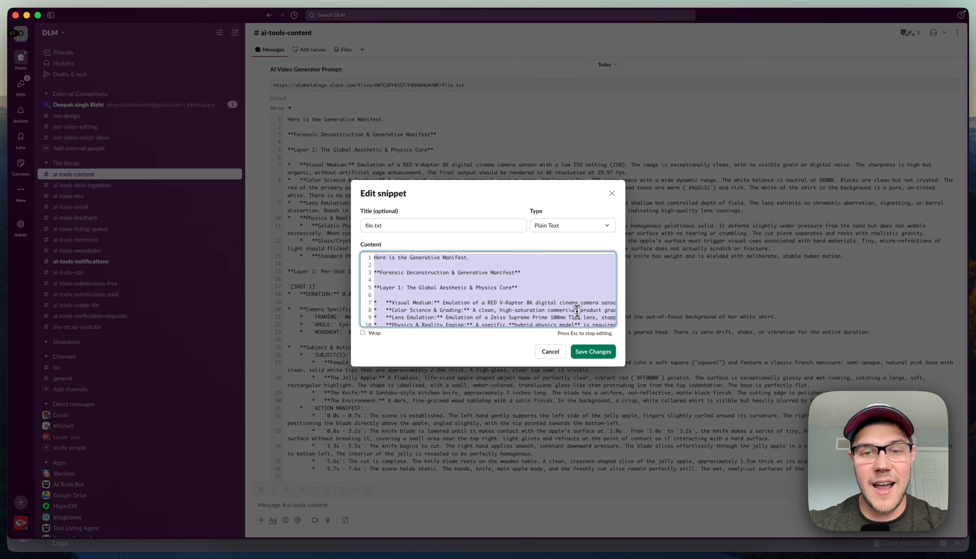
pyautogui.click(557, 352)
pyautogui.scroll(-3, 689, 306)
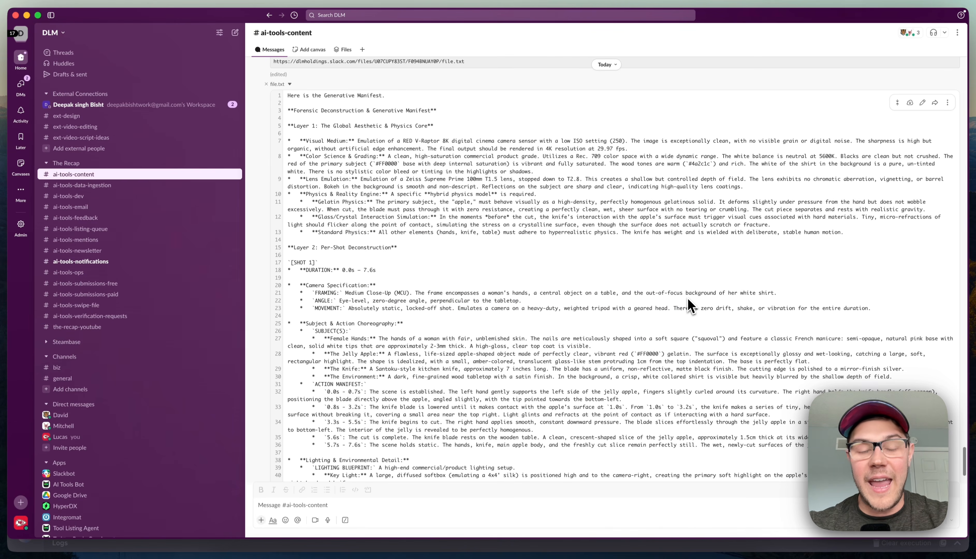